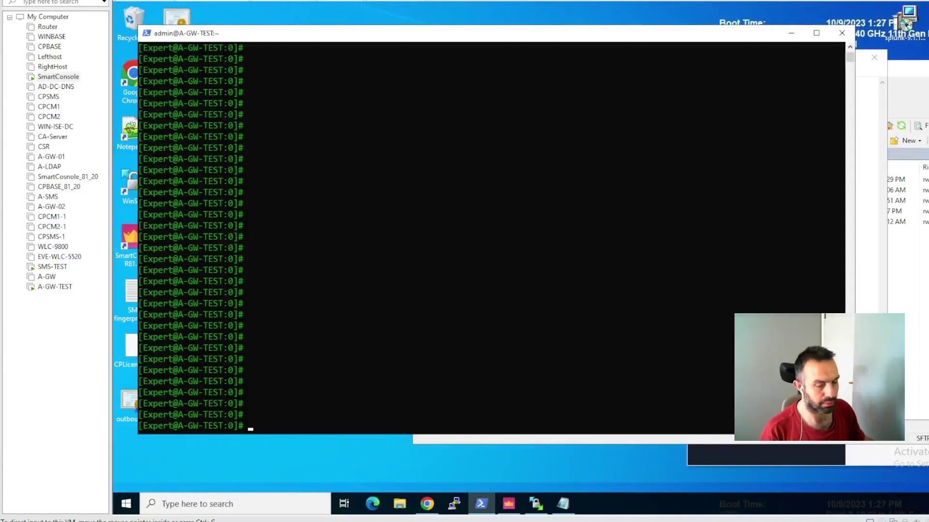
- Log in to the A-GW-TEST console in VMware Workstation with the admin account
click(59, 287)
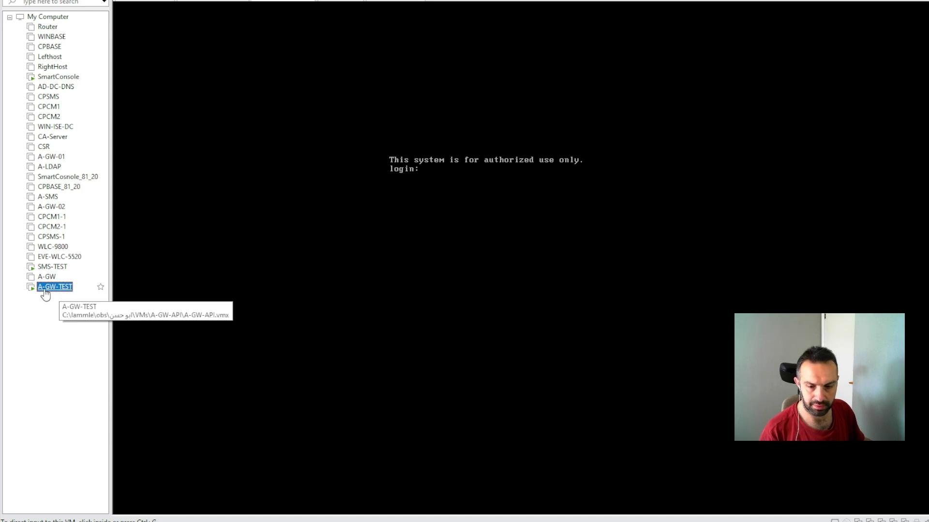
click(466, 191)
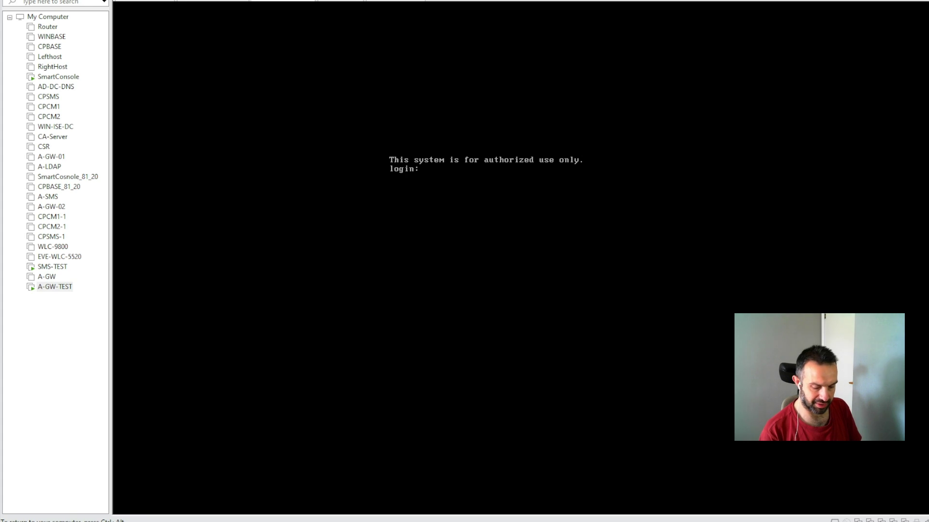
text(admin)
key(Return)
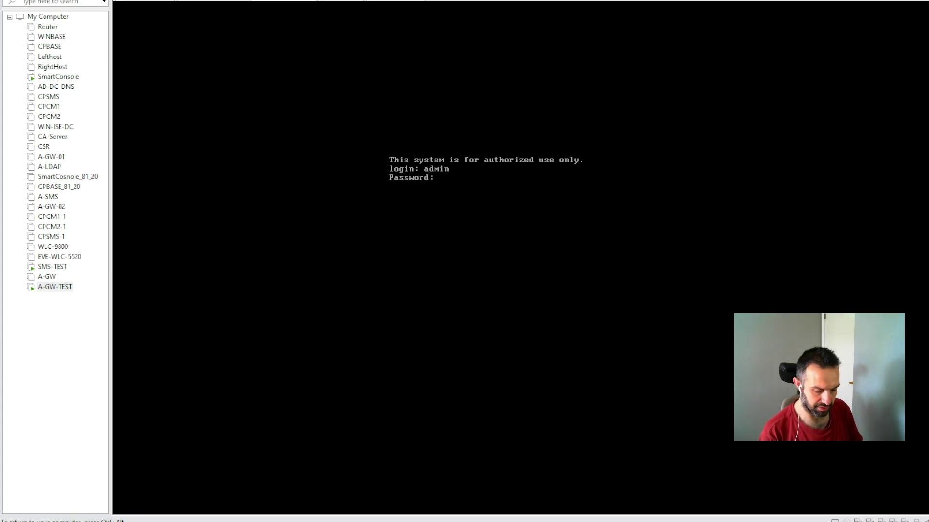
key(Return)
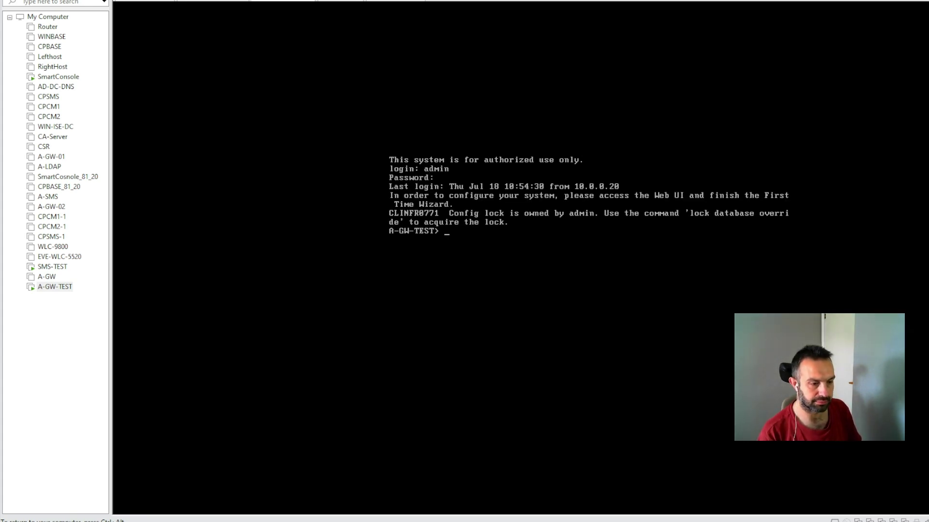
- Run 'show interface eth0' to confirm 10.0.0.15/24, then return to the SmartConsole VM
text(sho)
key(Tab)
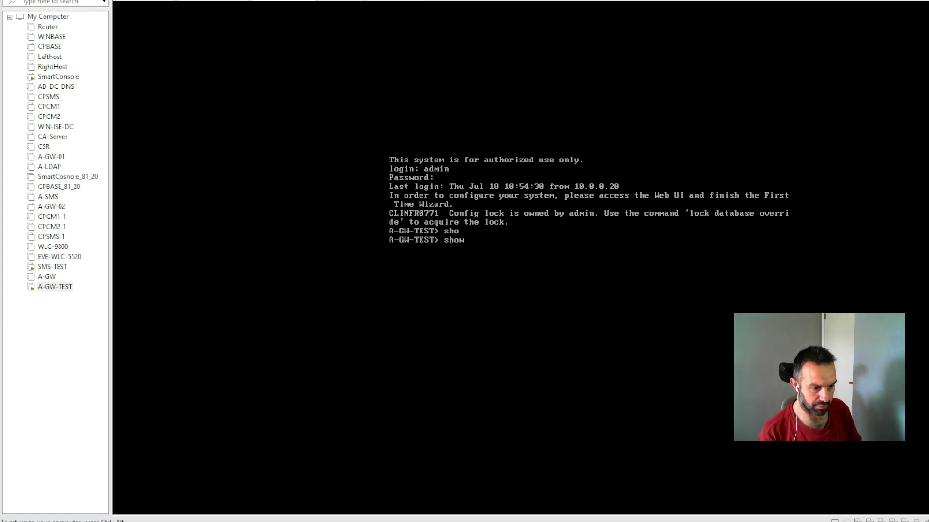
text(inter)
key(Tab)
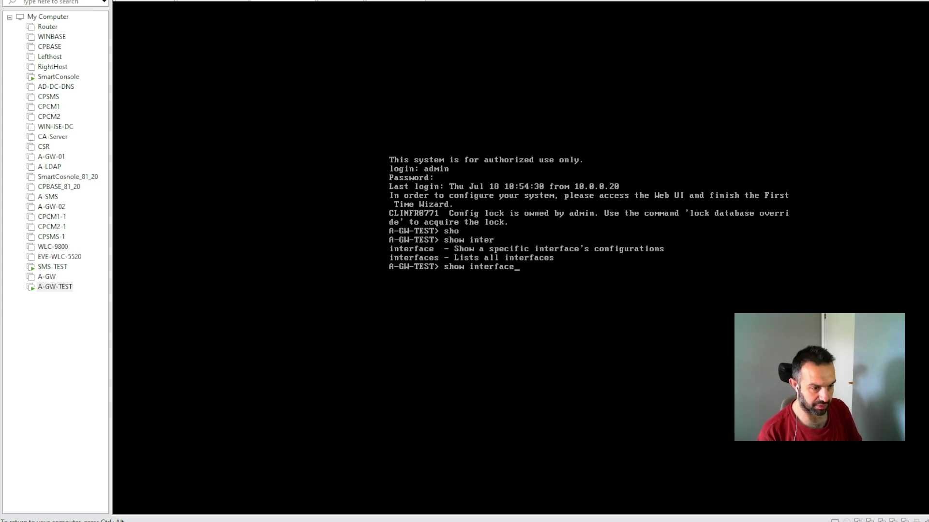
text(eth)
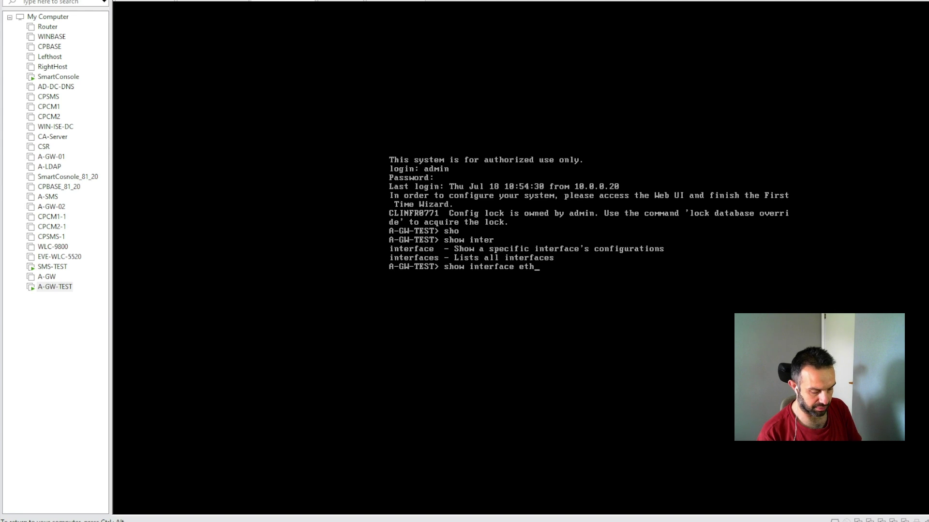
text(0)
key(Return)
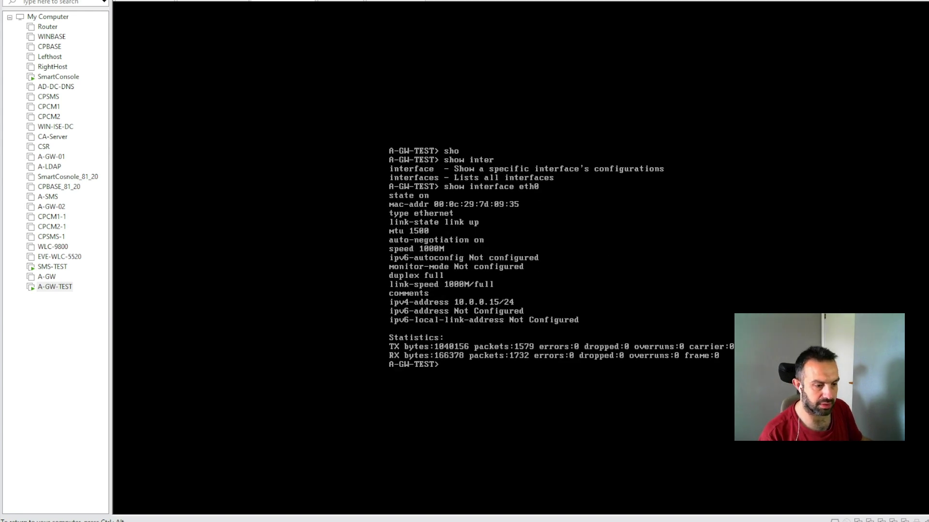
key(ctrl+alt)
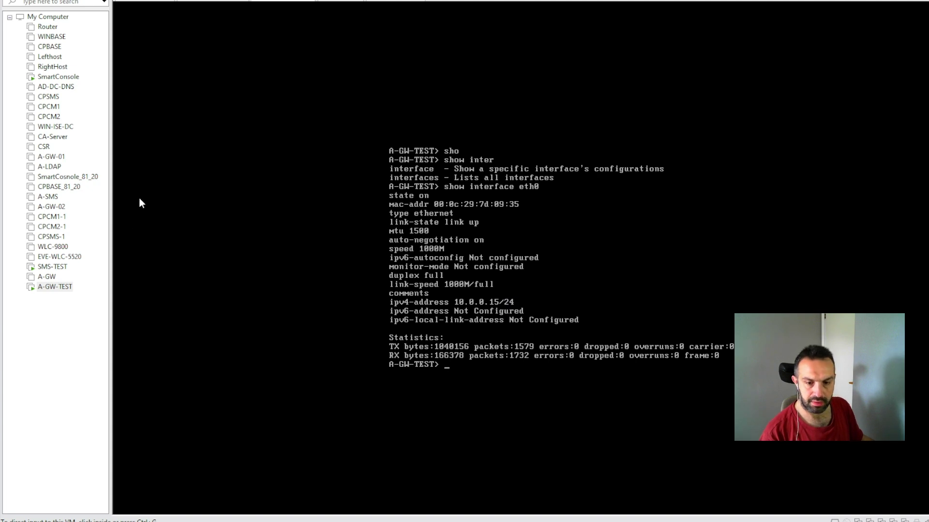
click(58, 77)
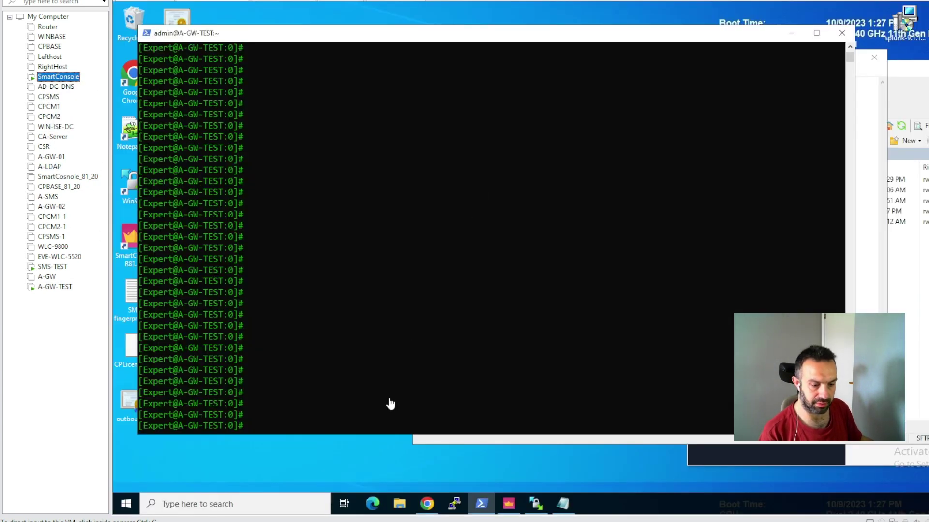
click(373, 506)
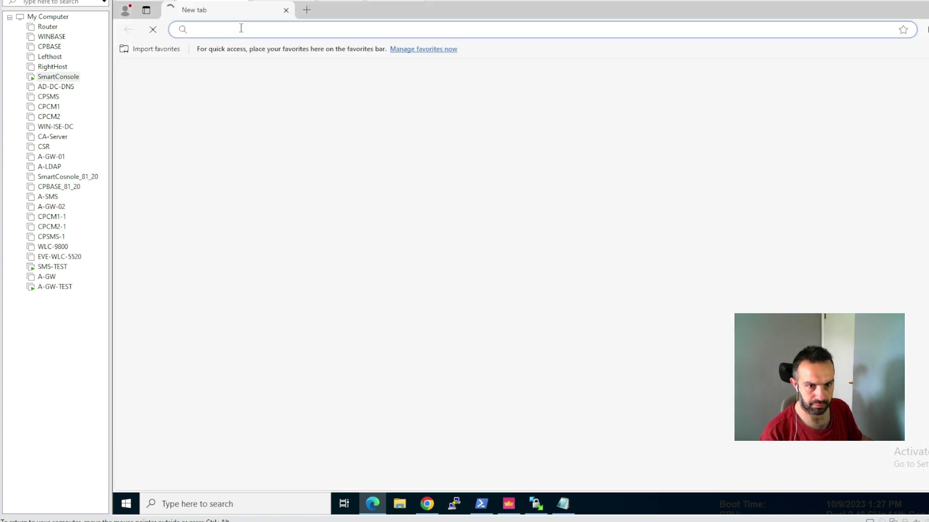
click(241, 28)
text(10.)
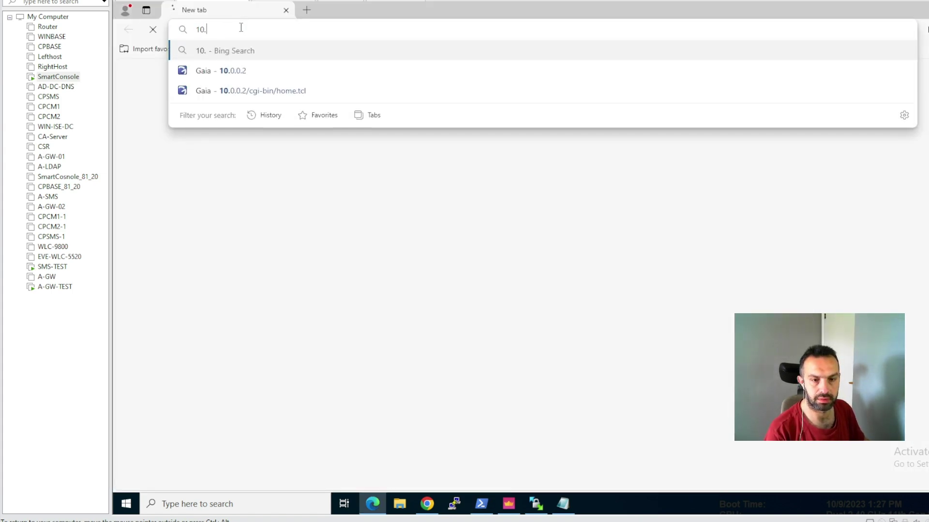
text(0.0.15)
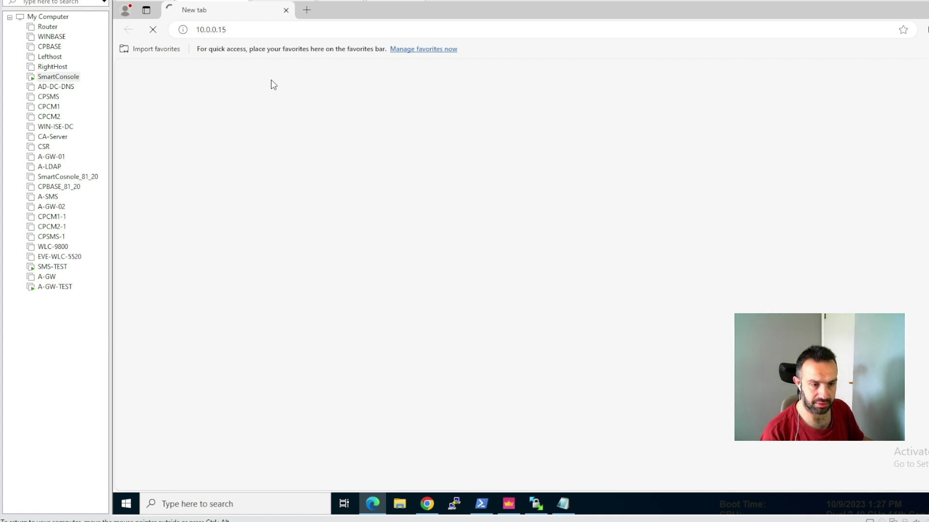
click(257, 30)
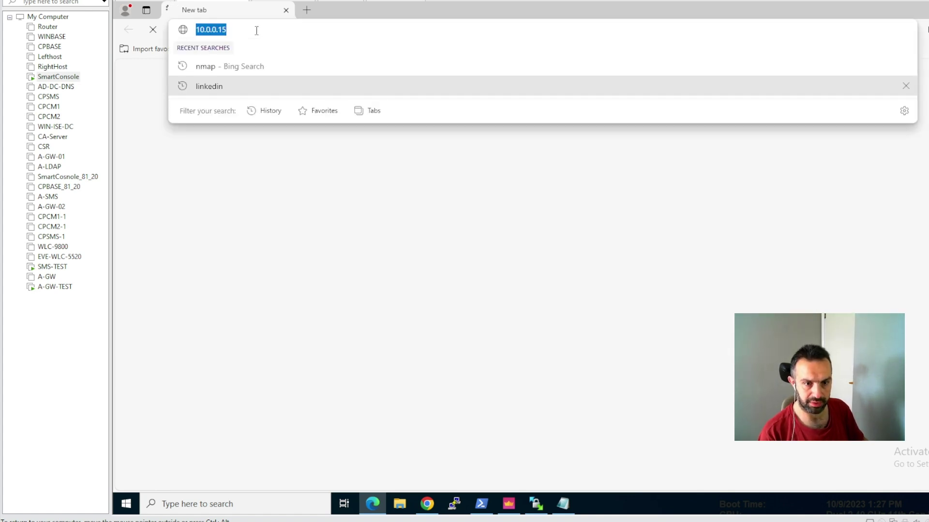
key(Home)
text(https)
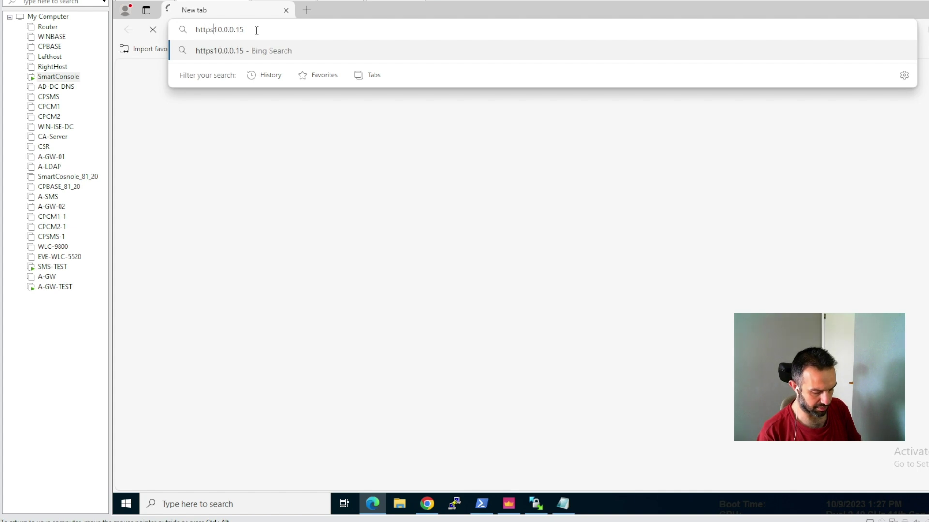
text(://)
key(Return)
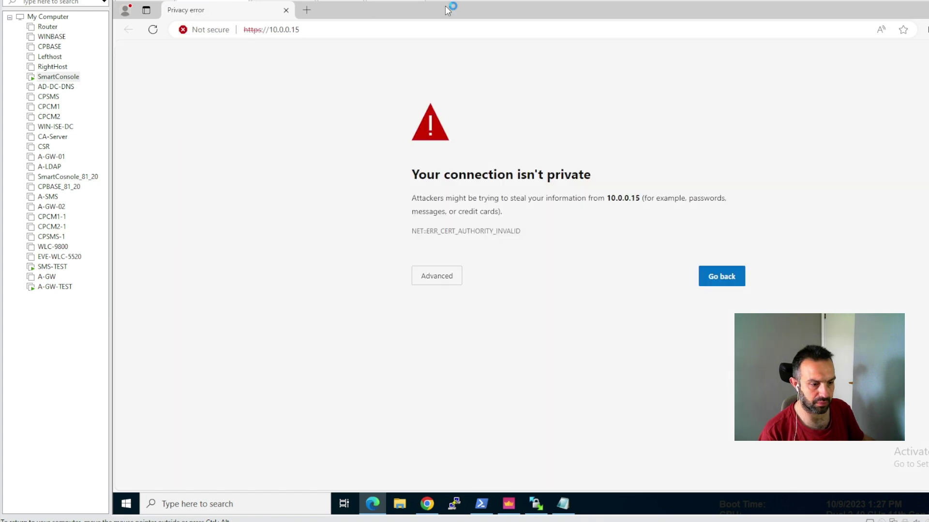
click(446, 278)
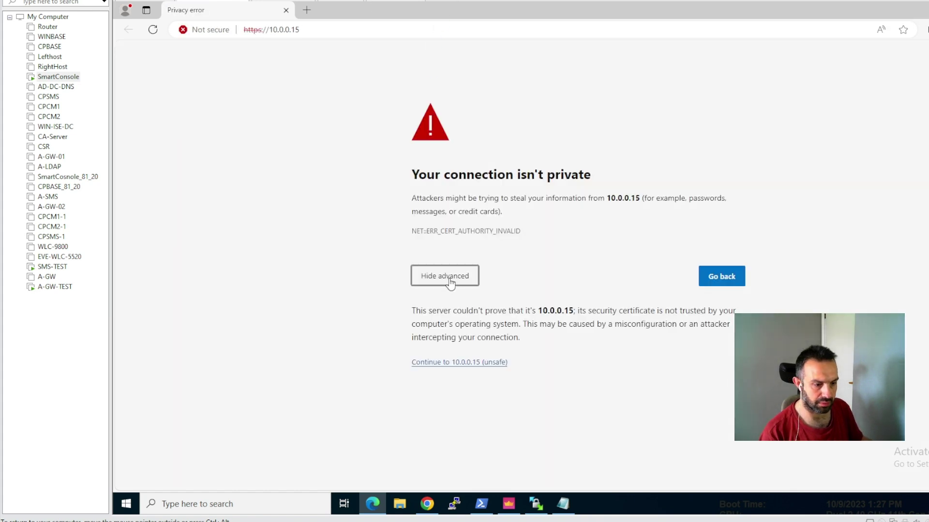
- Continue to 10.0.0.15 (unsafe) and sign in with the admin username and its password
click(466, 364)
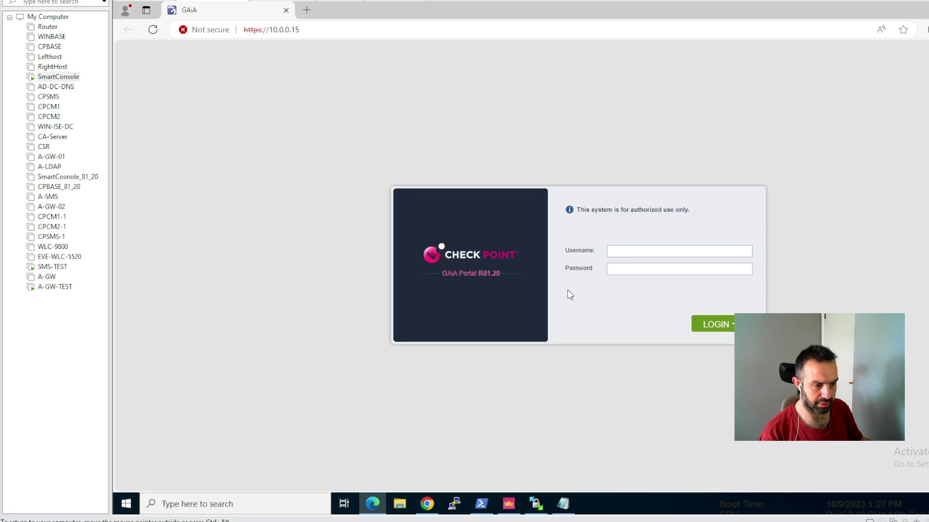
text(admin)
key(Tab)
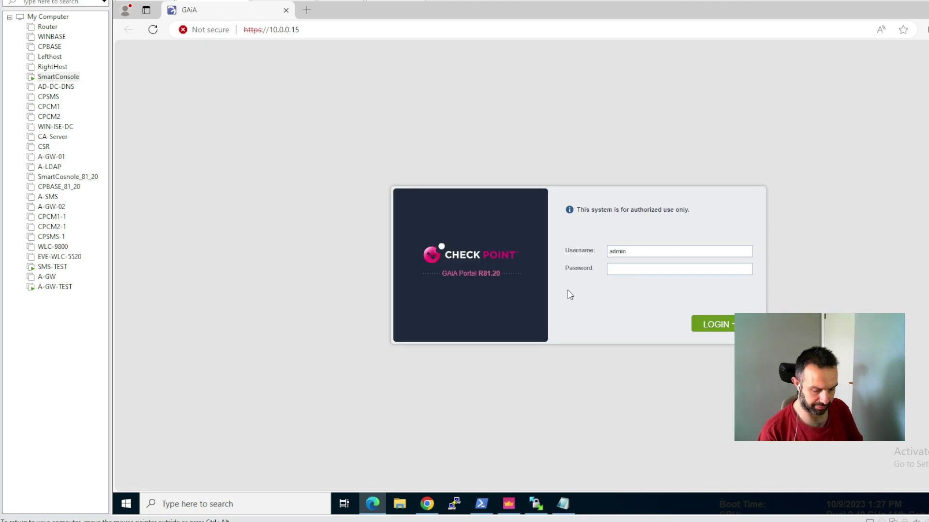
text(admin123)
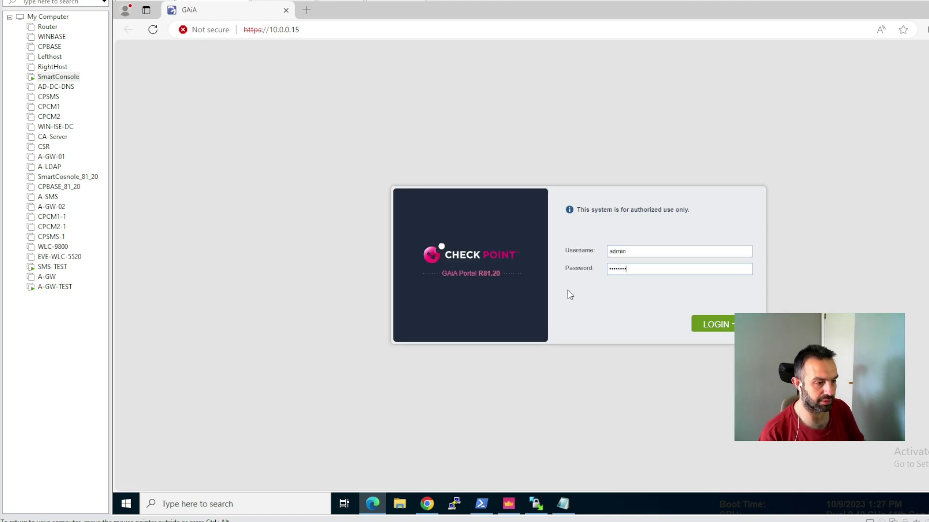
key(Return)
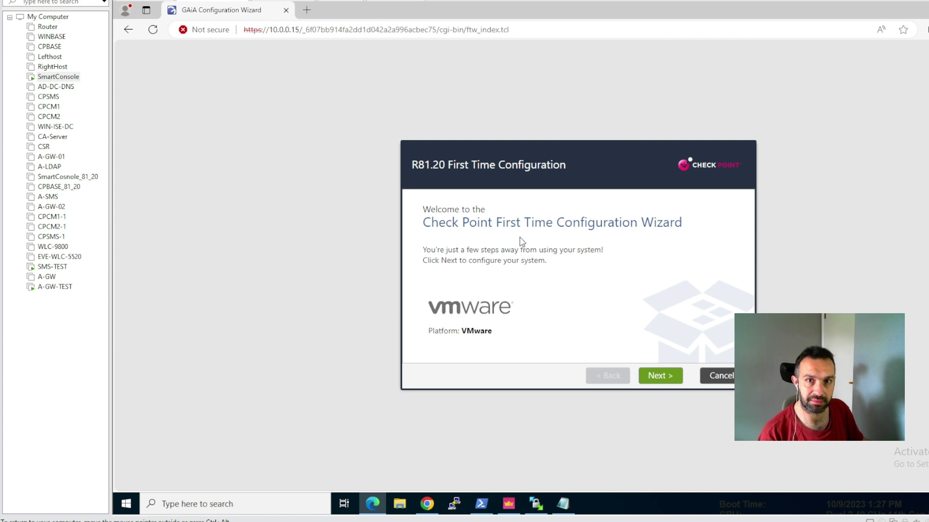
- Accept the defaults on Deployment Options, Management Connection, Internet, Device Info, Date/Time and Installation Type
click(661, 376)
click(664, 378)
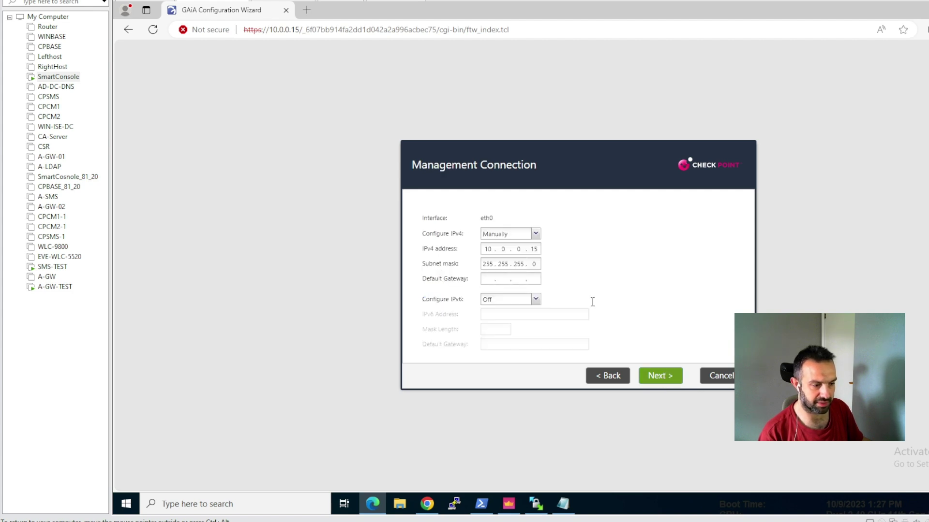
click(668, 381)
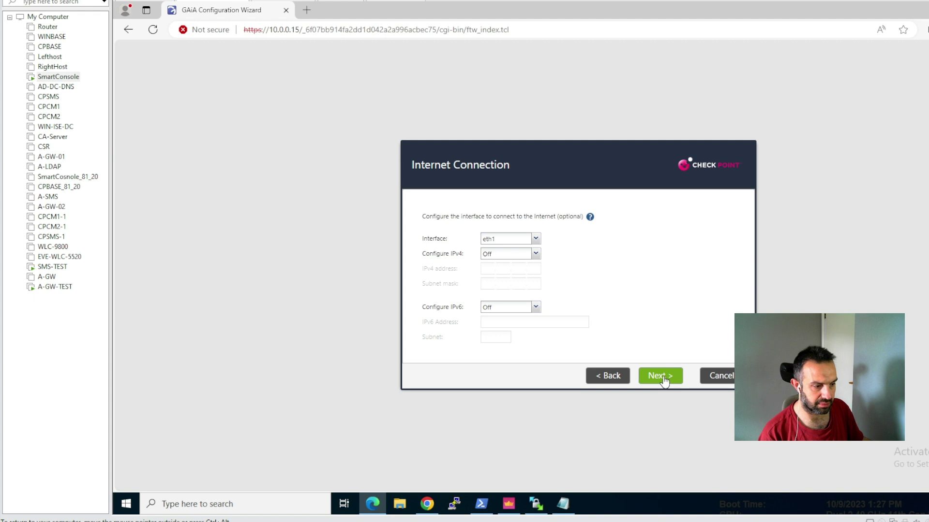
click(666, 381)
click(665, 381)
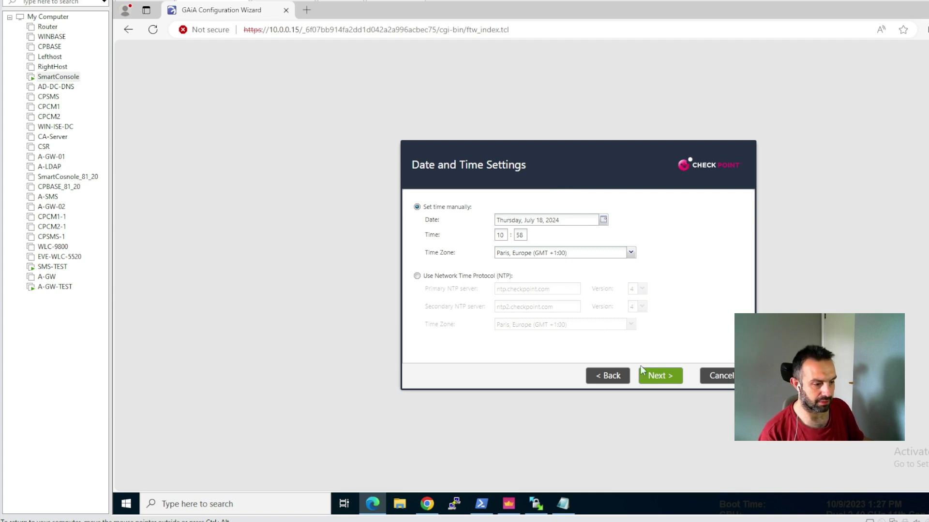
click(654, 377)
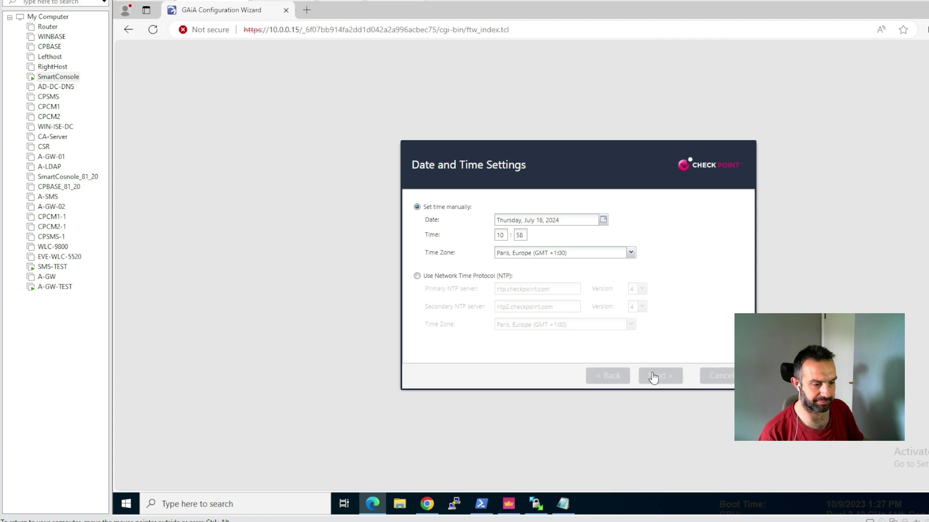
click(655, 378)
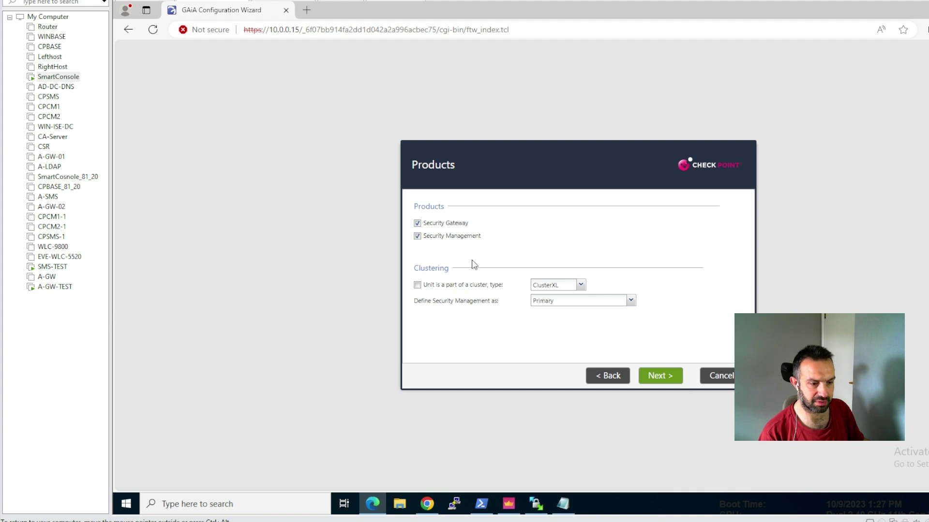
- Uncheck Security Management and make the Security Gateway a cluster member
click(417, 237)
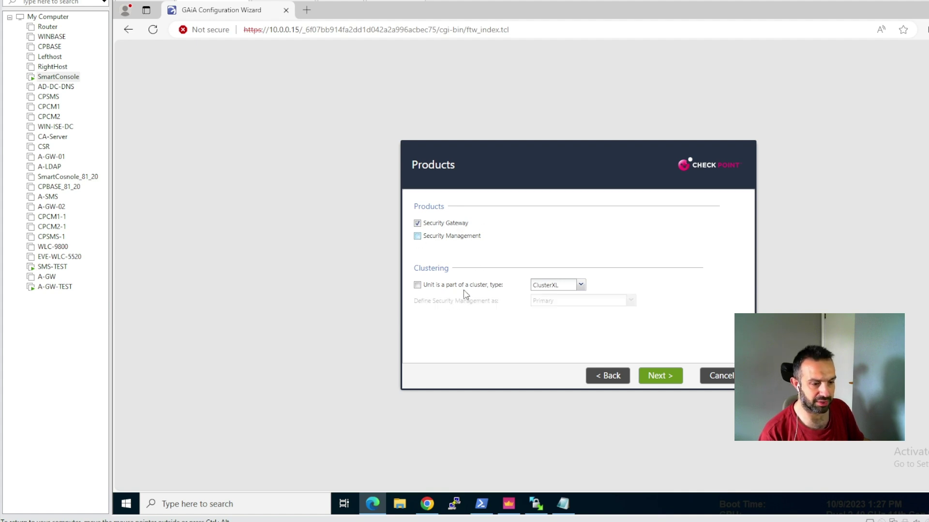
click(417, 285)
click(656, 376)
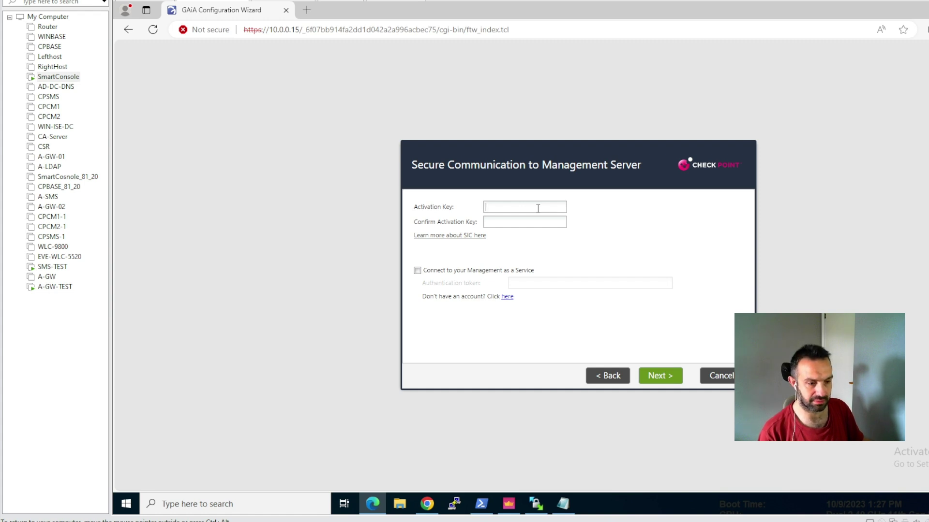
- Enter and confirm an 8-character SIC activation key, finish the wizard and start configuration
text(•••••)
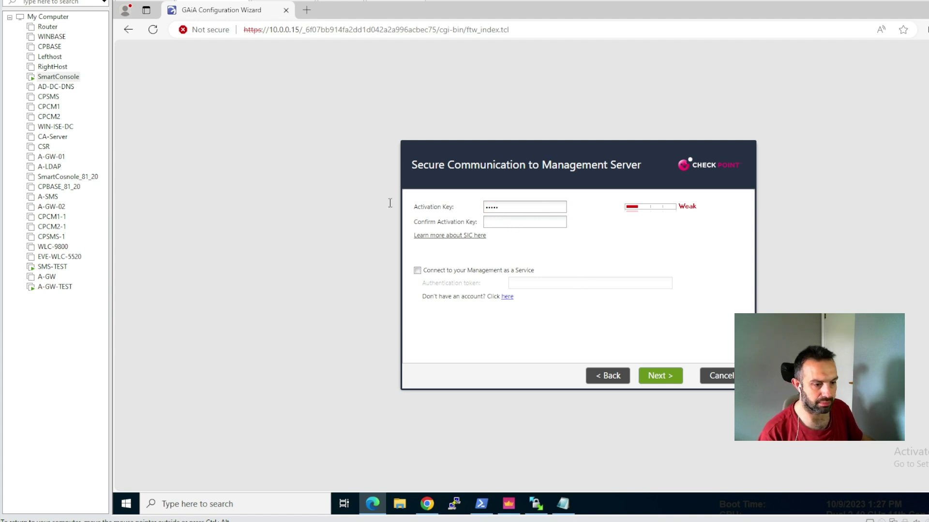
key(ctrl+a)
text(••••••••)
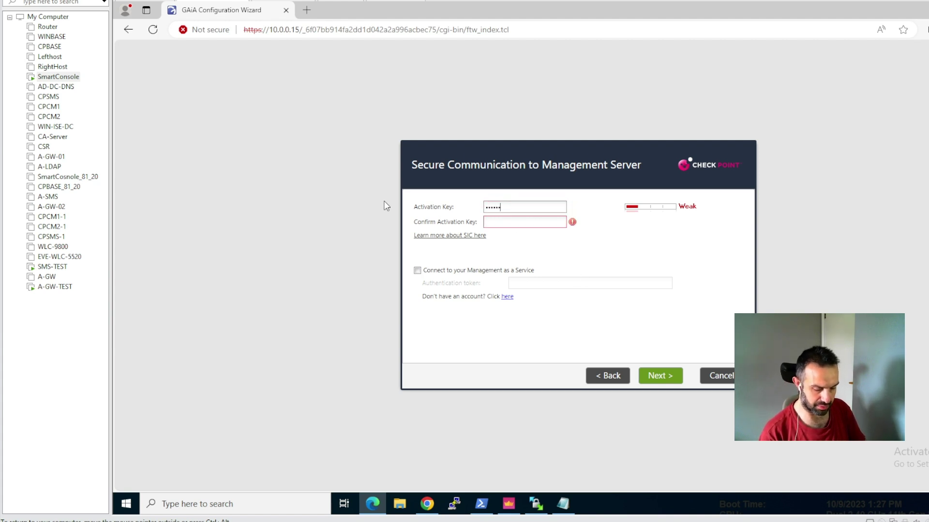
key(Tab)
text(••)
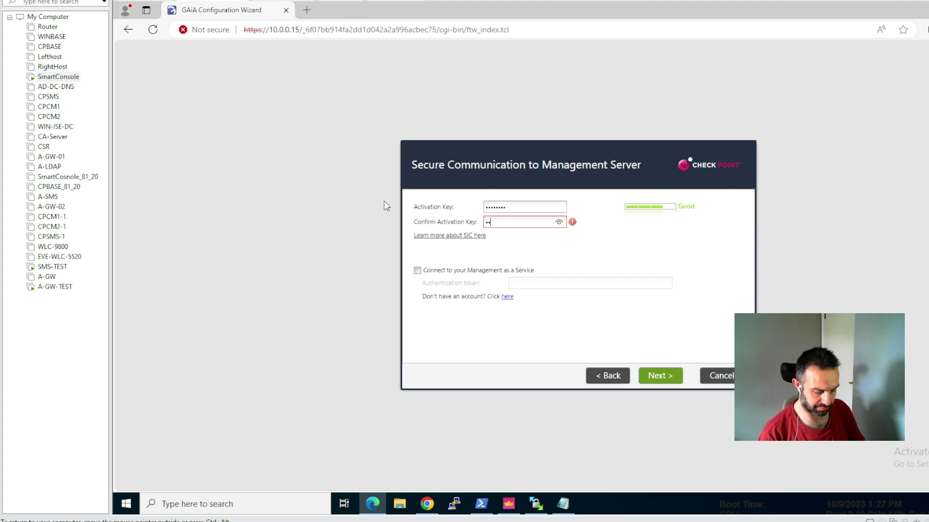
text(••••••)
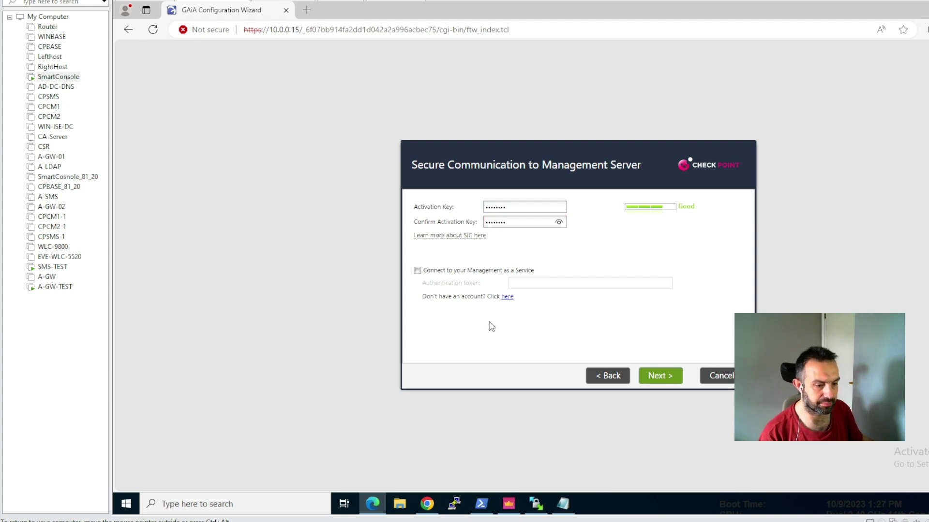
click(654, 379)
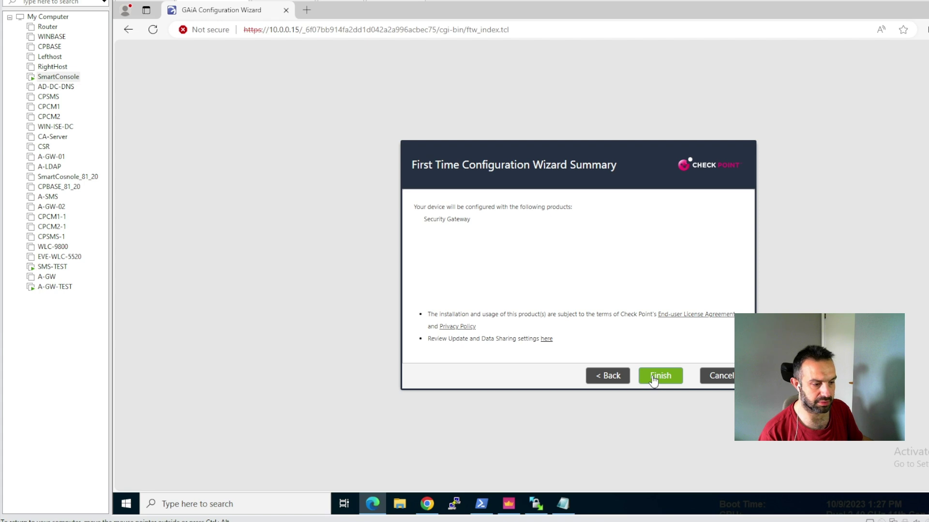
click(654, 379)
click(552, 287)
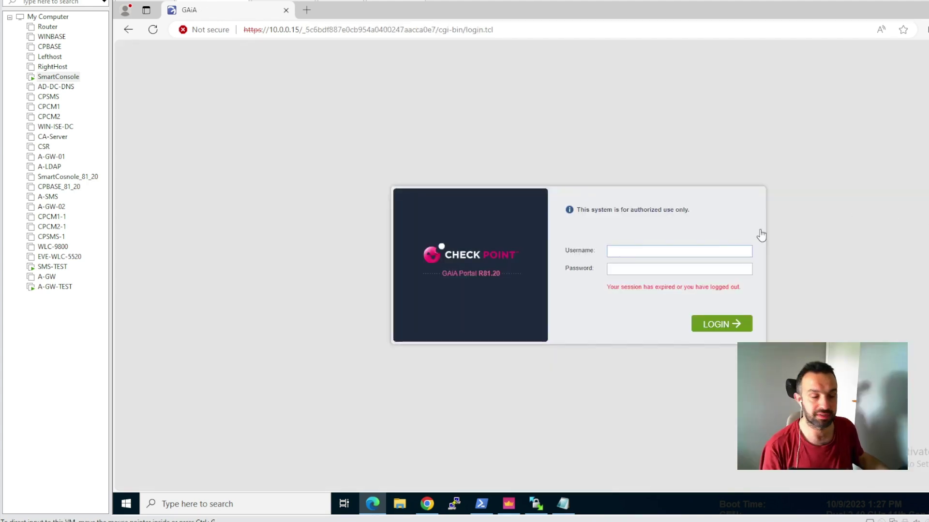
- Log back into Gaia Portal with the admin credentials, then bring the gateway terminal forward
click(657, 252)
text(admin)
key(Tab)
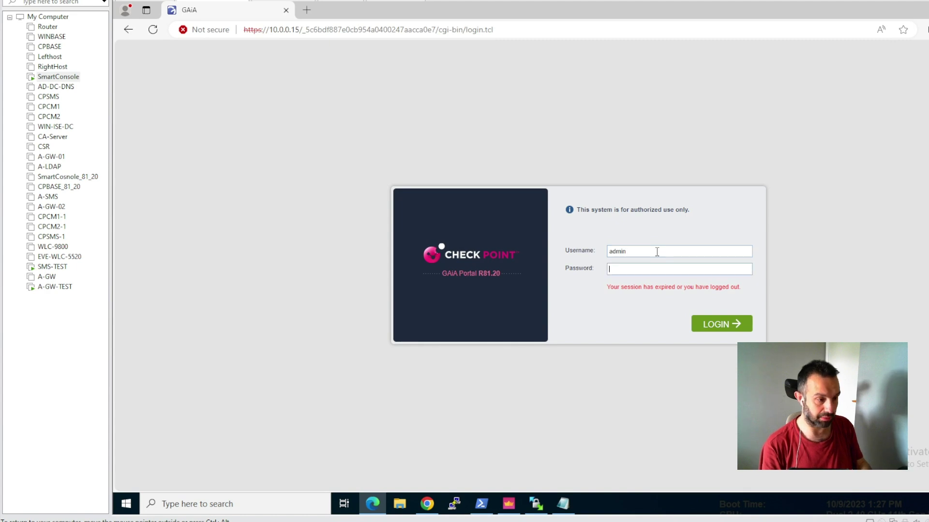
text(********)
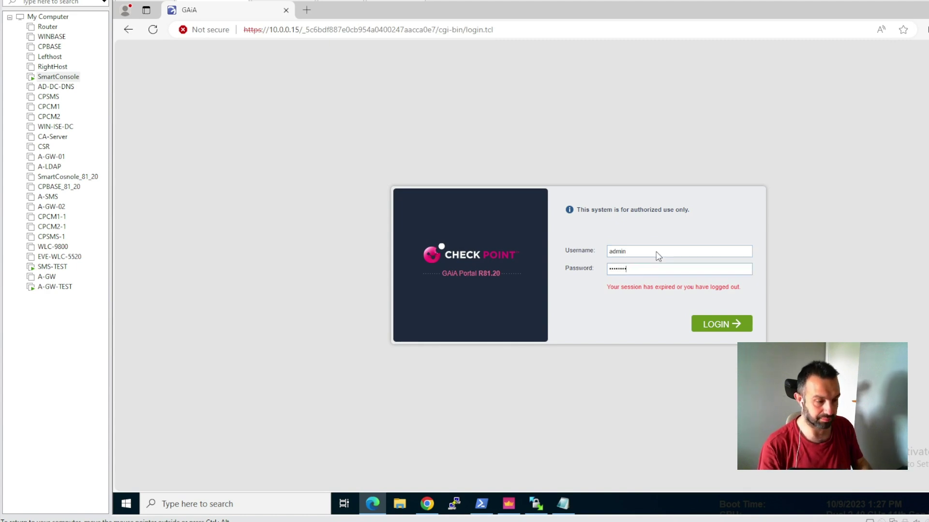
key(Return)
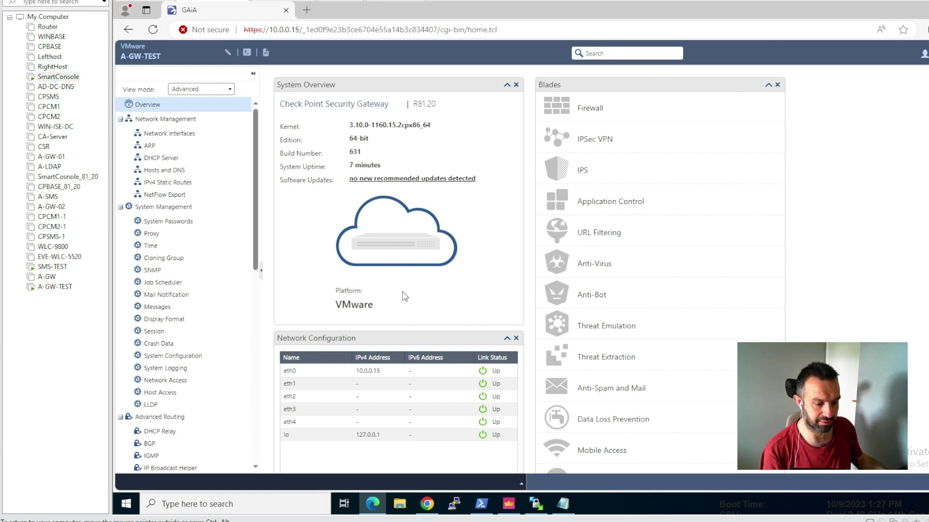
click(480, 504)
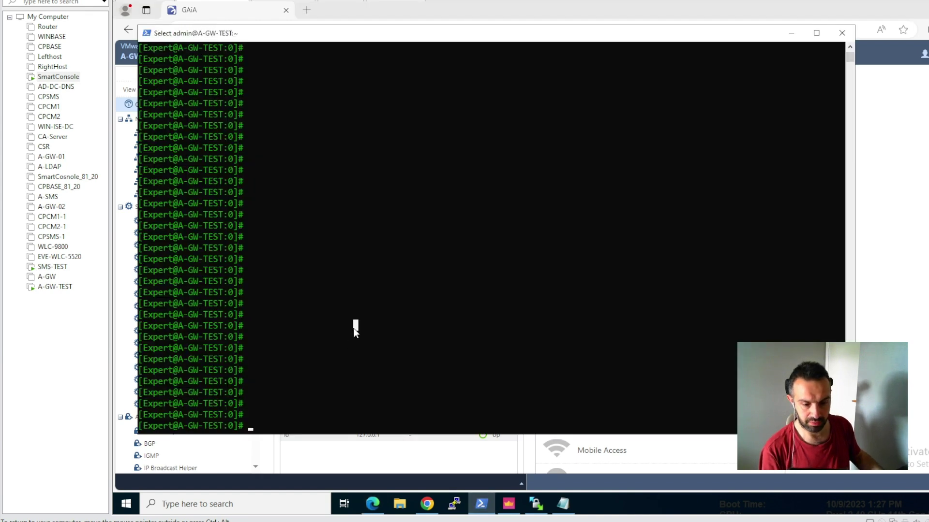
click(842, 33)
click(481, 504)
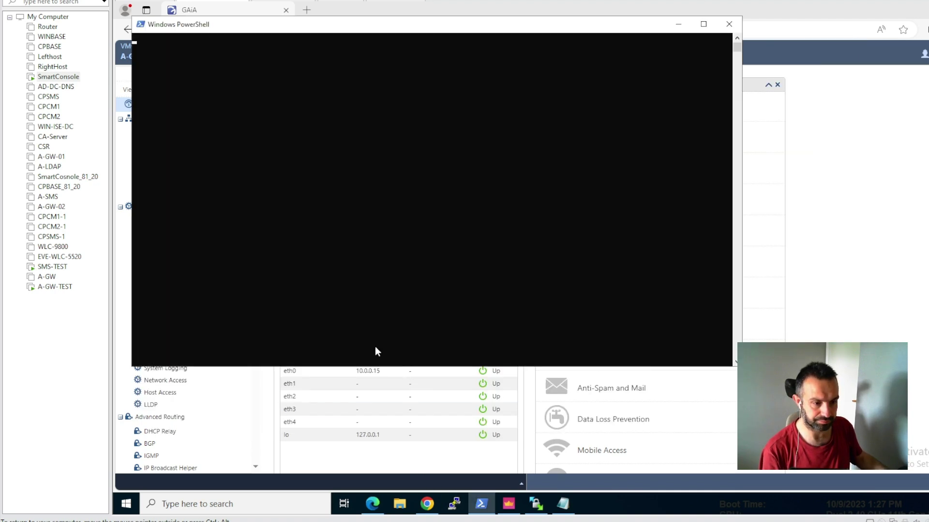
text(ssh admin@10.0.0.15)
key(Return)
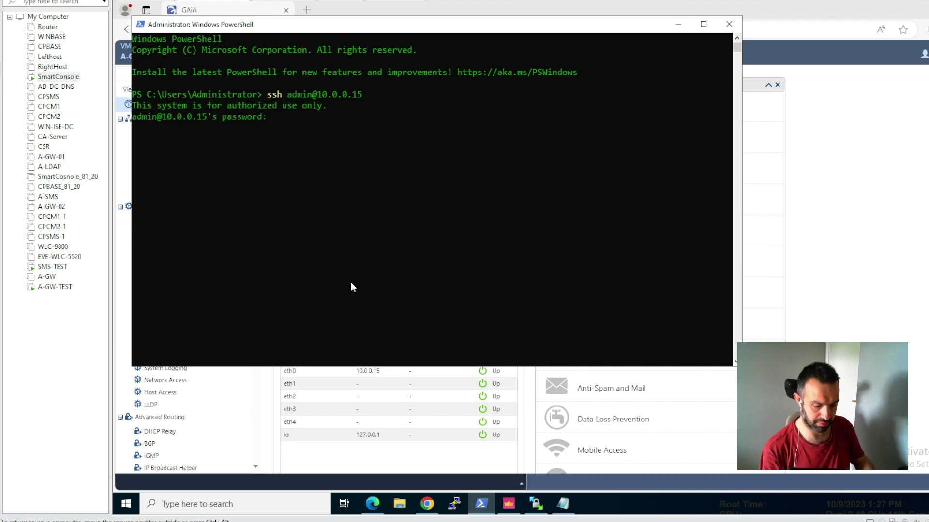
key(Return)
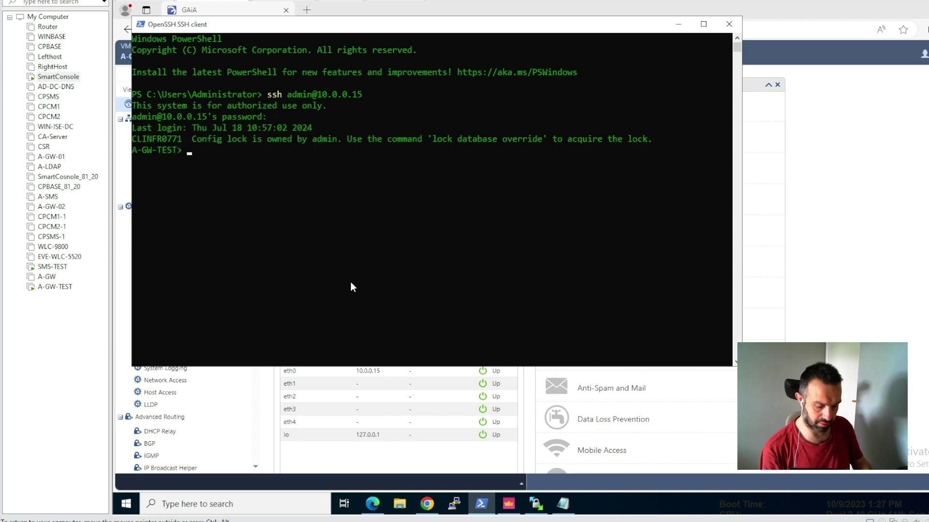
text(exp)
key(Tab)
key(Return)
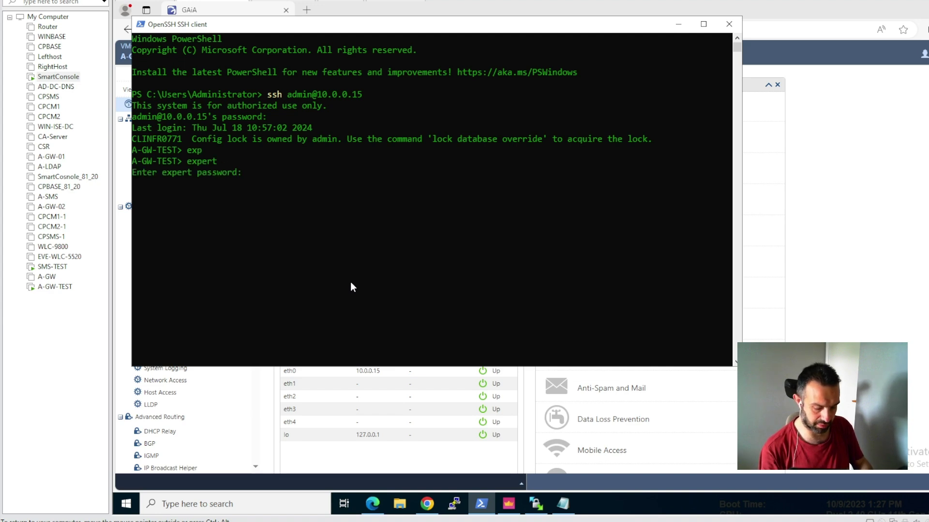
key(Return)
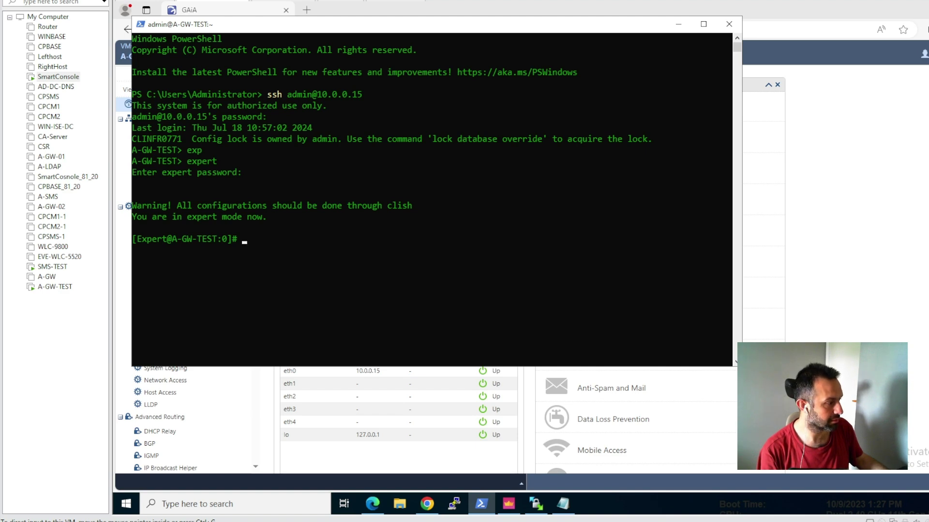
- Remove /etc/.wizard_accepted and /etc/.wizard_started with rm -i, answering yes to each
right_click(301, 245)
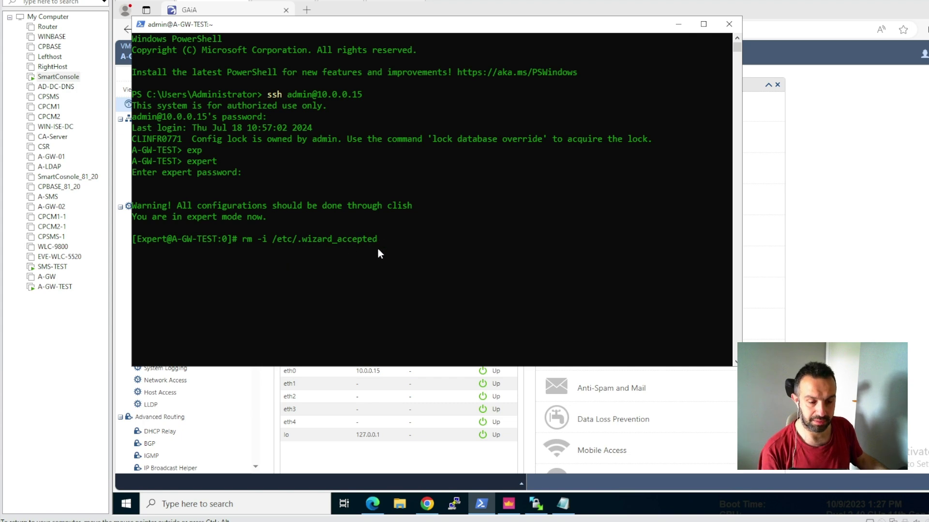
key(Return)
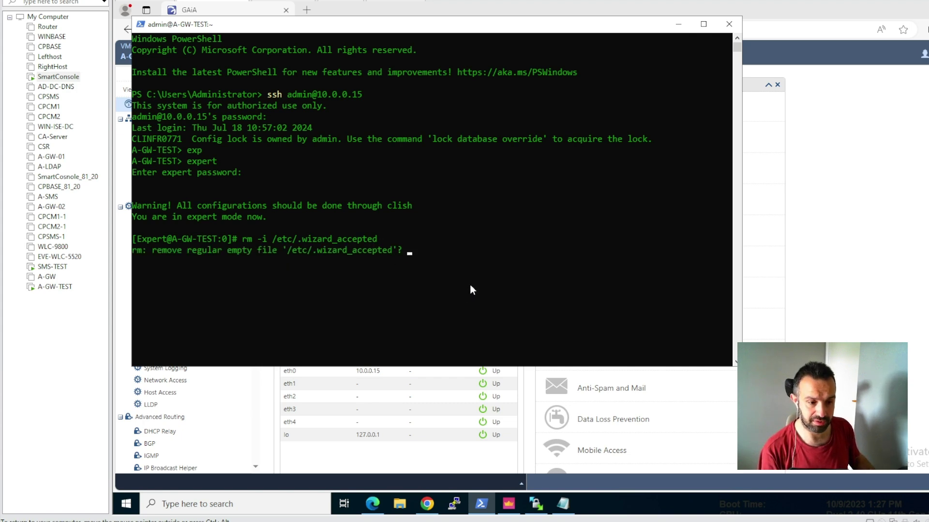
text(yes)
key(Return)
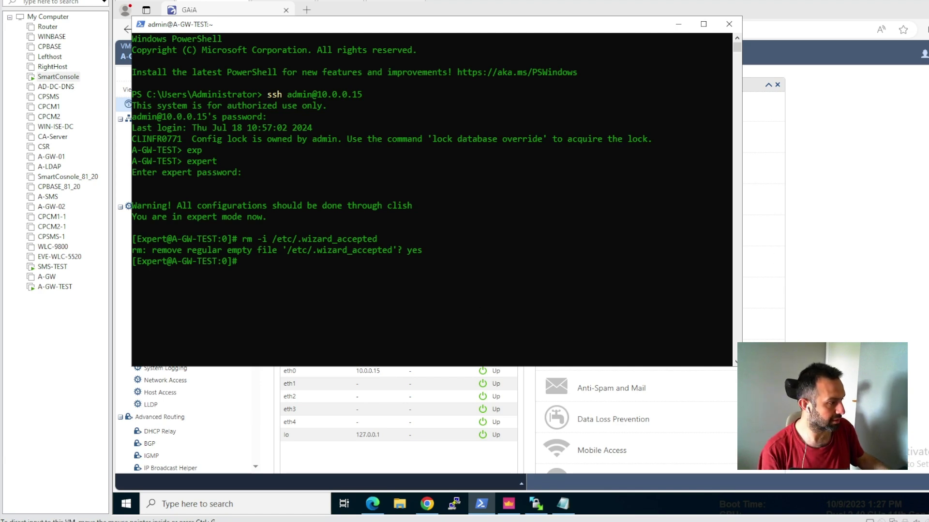
key(Up)
key(BackSpace)
key(BackSpace)
key(BackSpace)
key(BackSpace)
key(BackSpace)
key(BackSpace)
key(BackSpace)
key(BackSpace)
text(started)
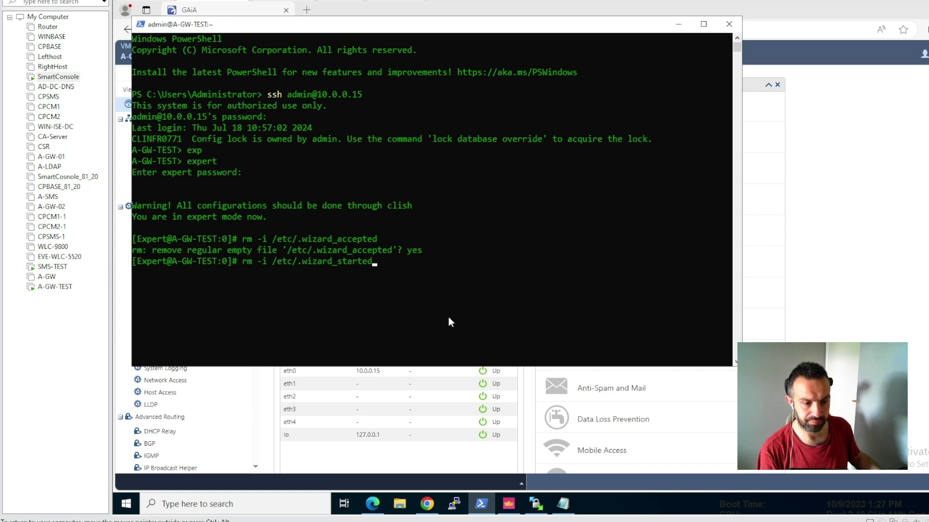
key(Return)
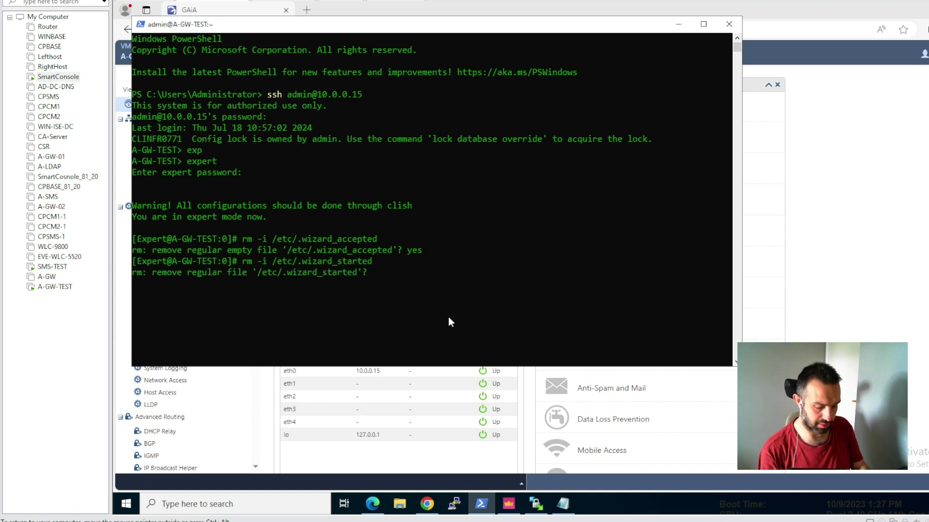
text(yes)
key(Return)
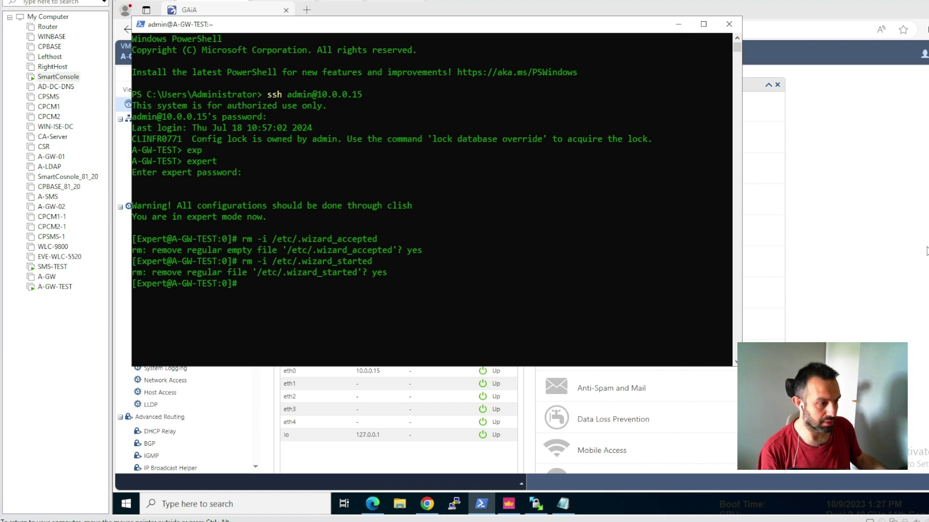
click(926, 251)
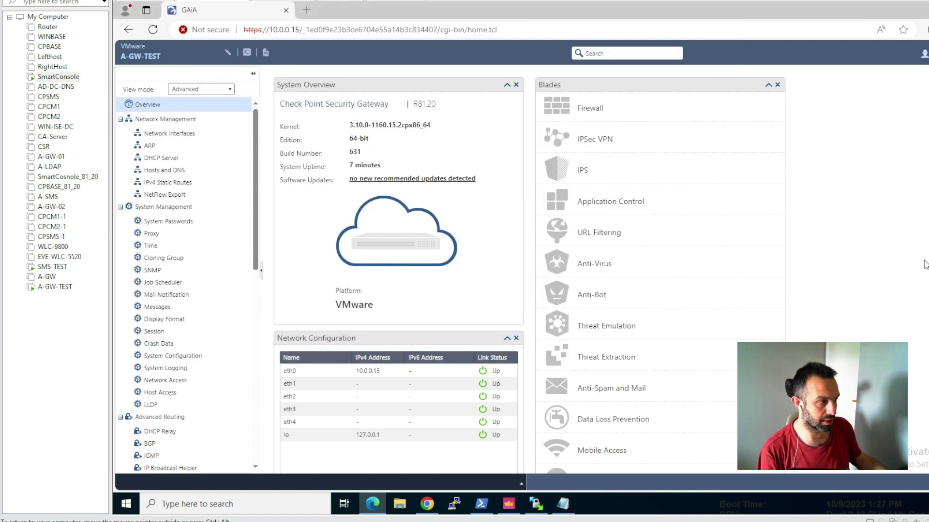
- Reload the Gaia page to bring back the wizard welcome page, then return to PowerShell
click(153, 30)
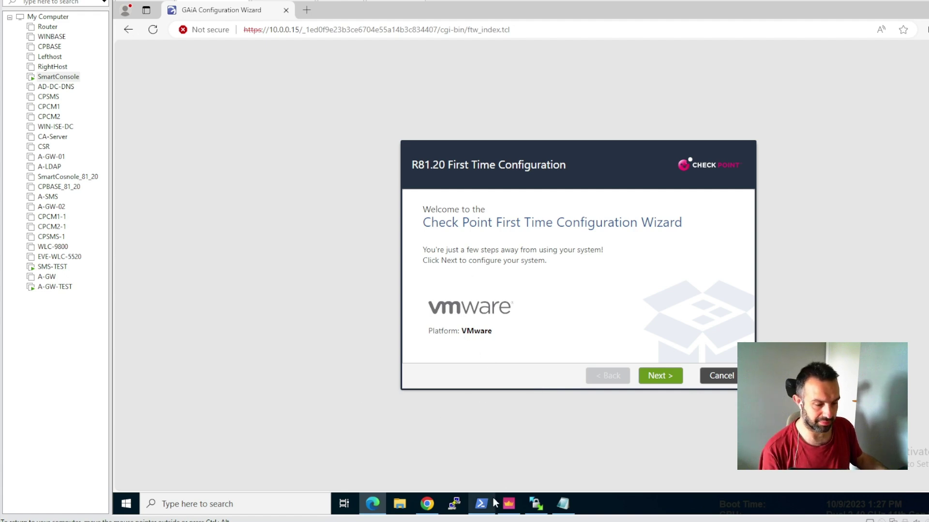
click(481, 503)
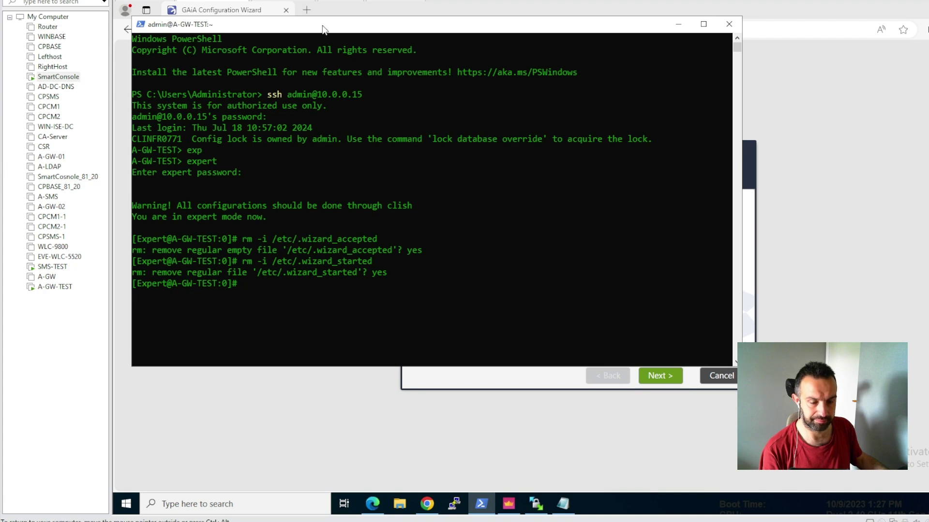
- List the home directory and delete the CPCM2_FTCW file on the gateway
drag(324, 29, 331, 30)
key(Return)
key(Return)
key(Return)
text(ls)
key(Return)
text(rm CPCM2_FTCW)
key(Return)
key(Return)
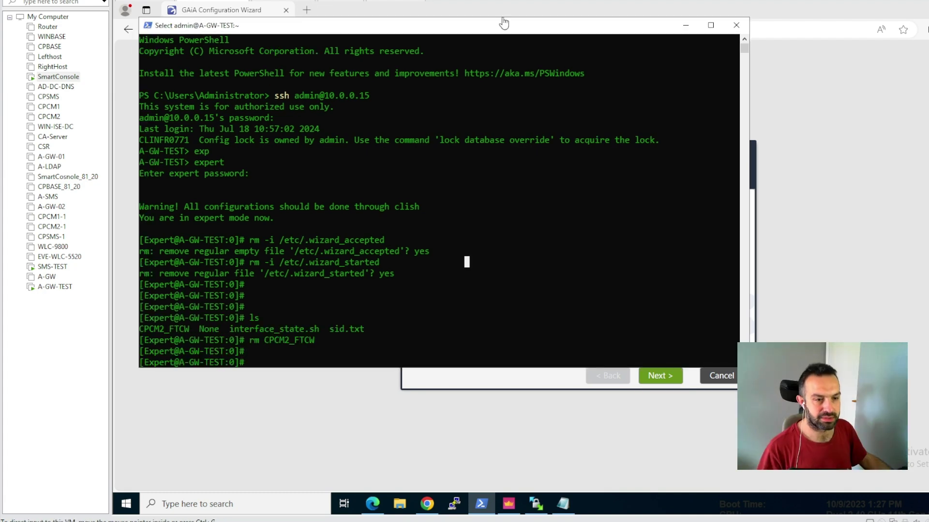
key(Escape)
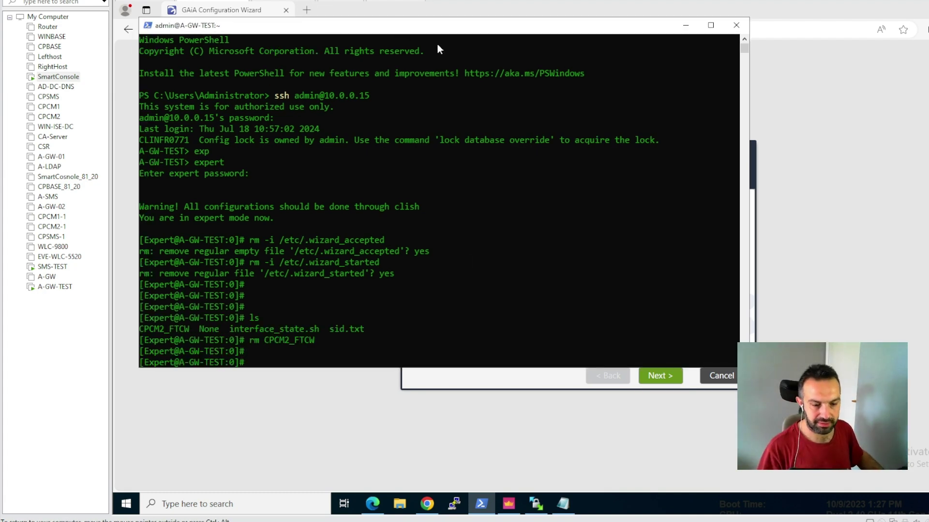
key(Return)
key(Return)
key(Return)
key(Return)
key(Return)
key(Return)
key(Return)
key(Return)
key(Return)
key(Return)
key(Return)
key(Return)
key(Return)
key(Return)
key(Return)
key(Return)
key(Return)
key(Return)
key(Return)
key(Return)
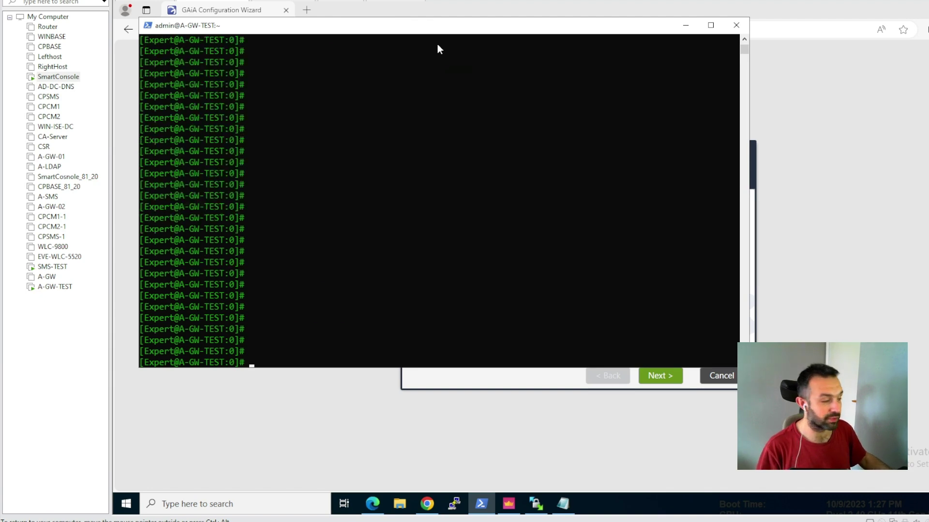
key(ctrl+alt)
- Run 'config_system -t A-GW-TEST' and list the directory to confirm the new file
click(439, 284)
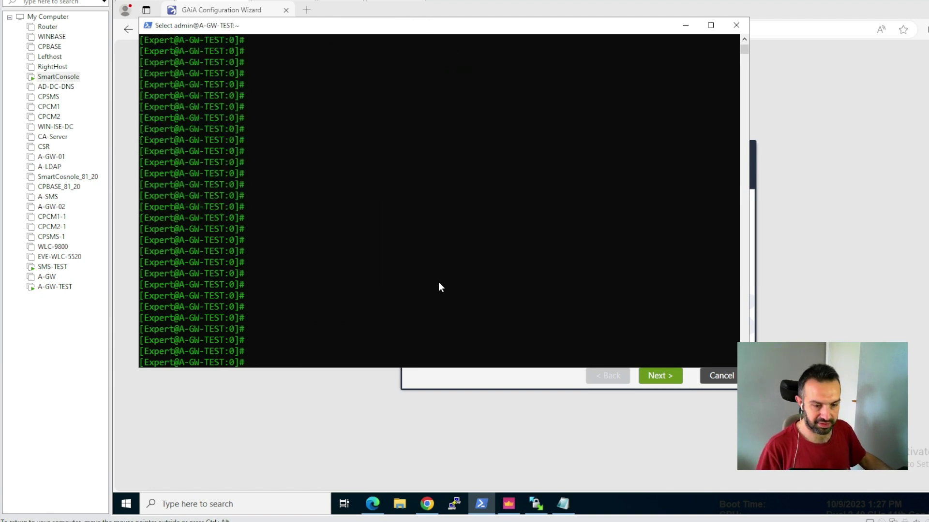
key(Escape)
text(config)
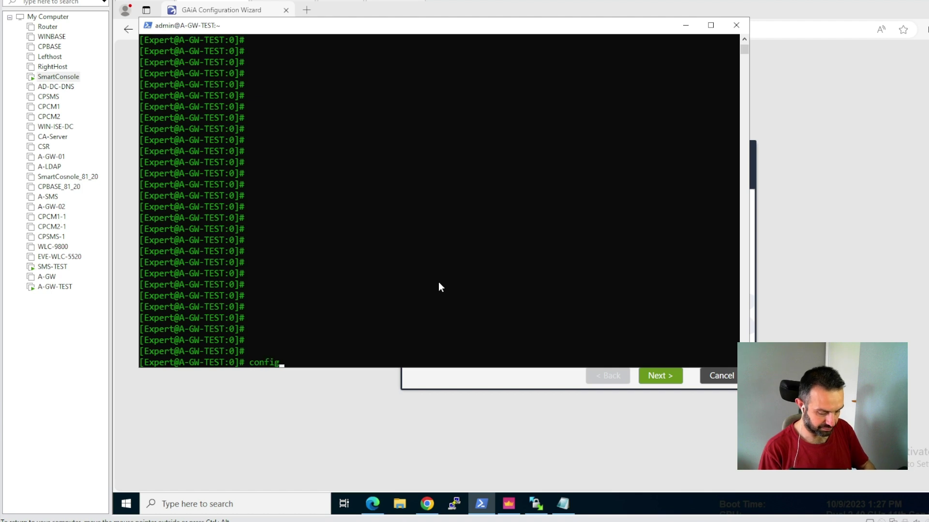
text(_)
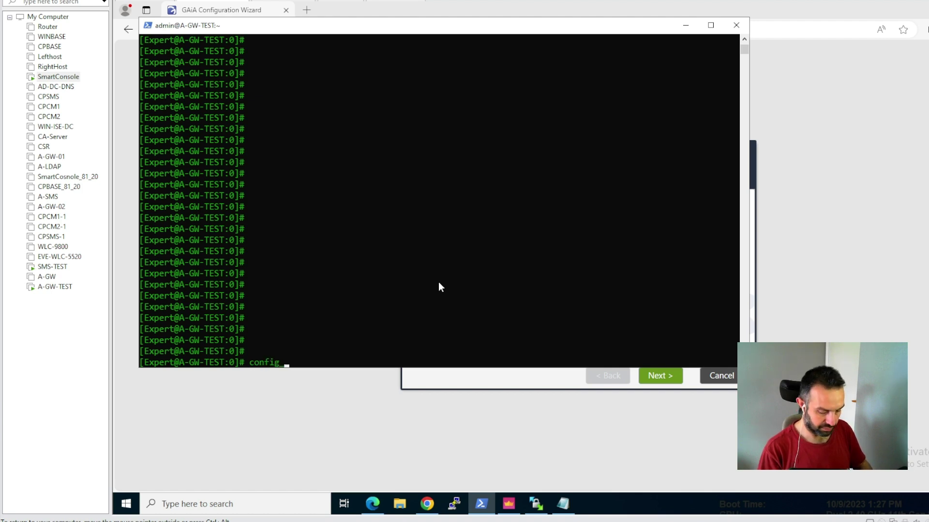
text(syste)
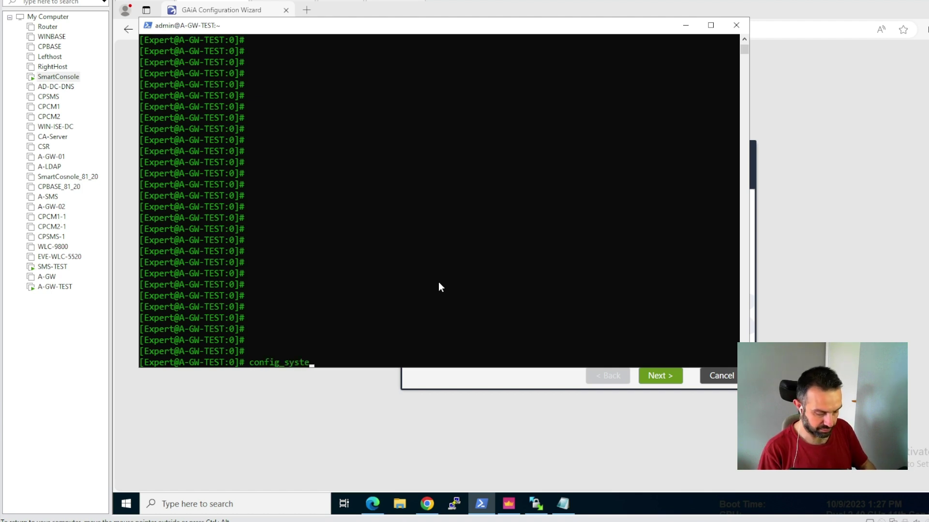
text(m -t)
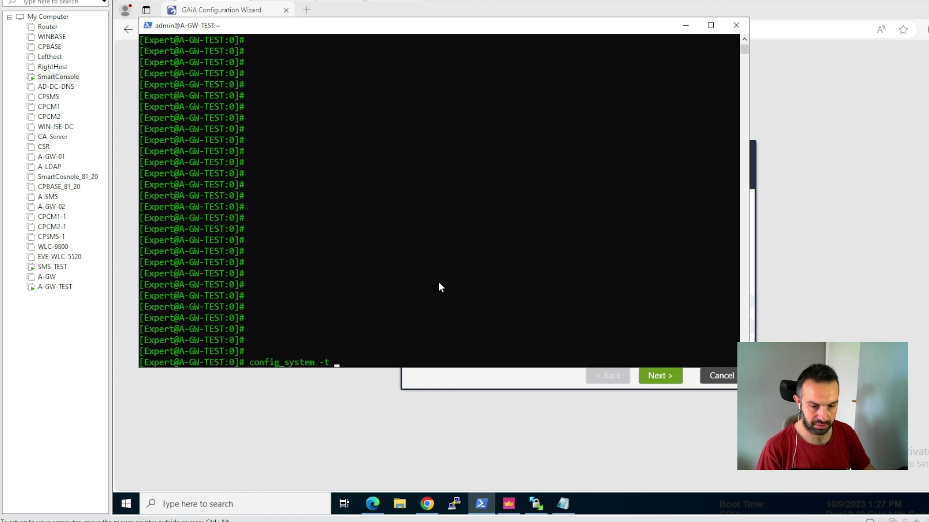
text(A-GW)
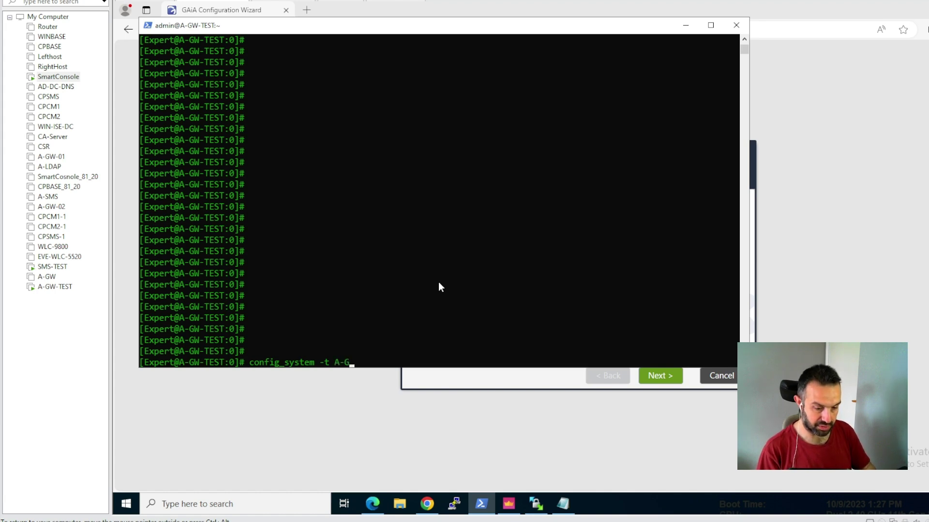
text(-TEST)
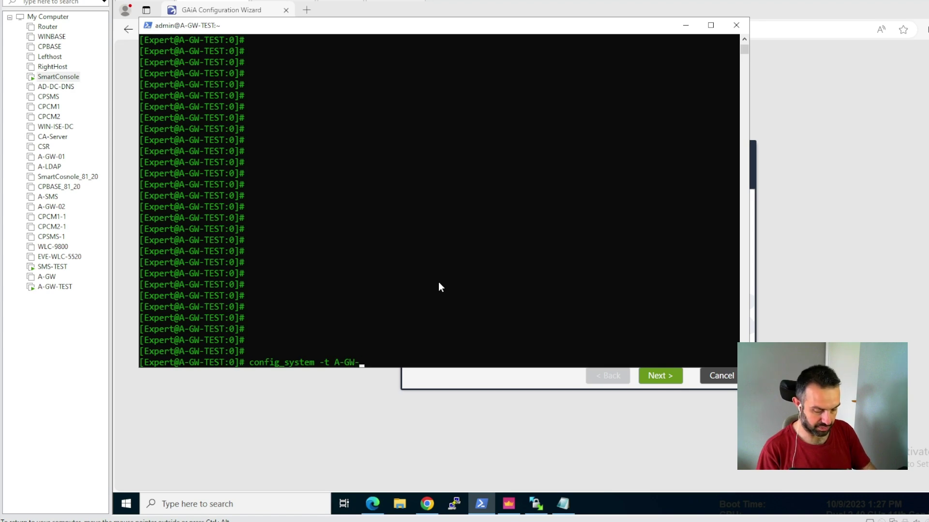
key(Return)
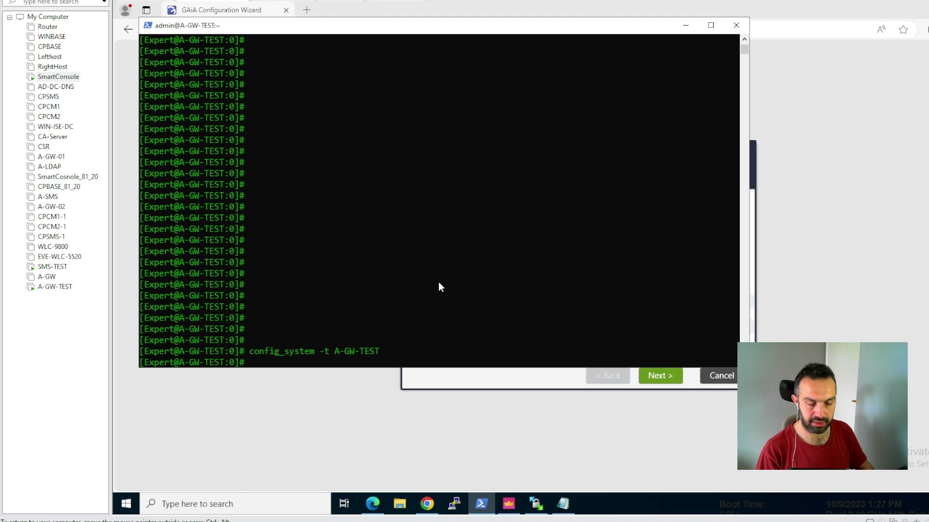
text(ls)
key(Return)
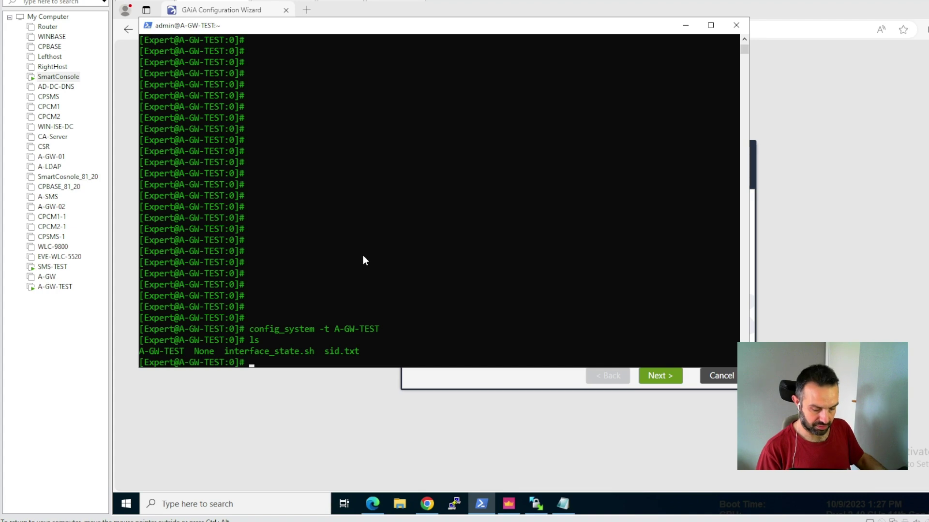
- Print A-GW-TEST with cat and scroll through its parameter sections
text(cat )
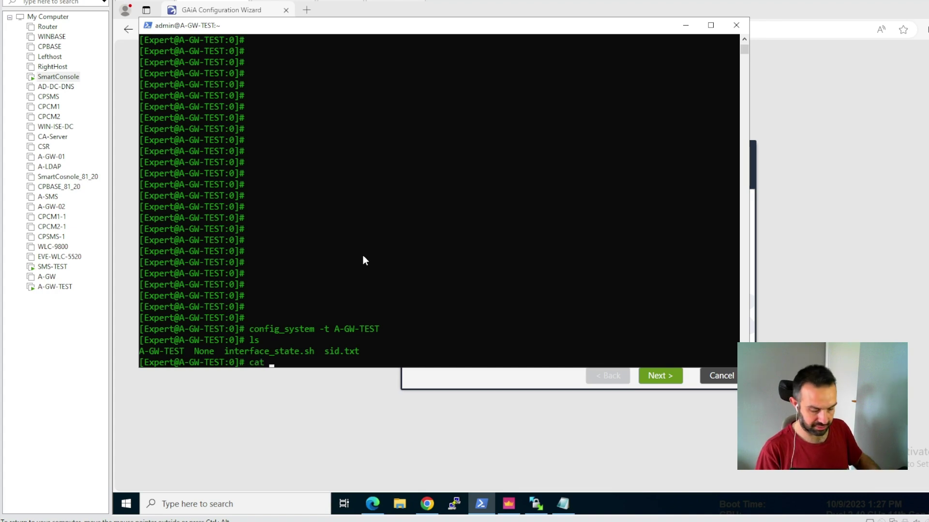
text(A)
key(Tab)
key(Return)
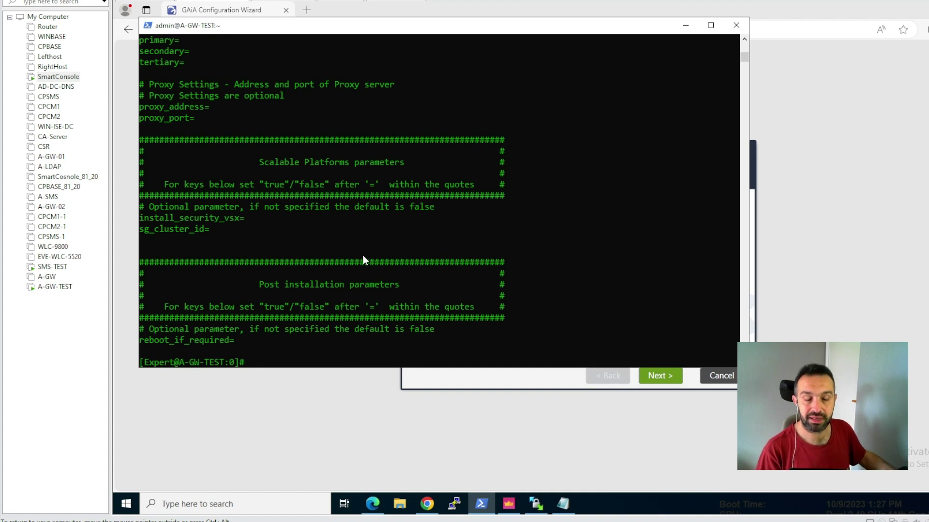
scroll(365, 272, up, 7)
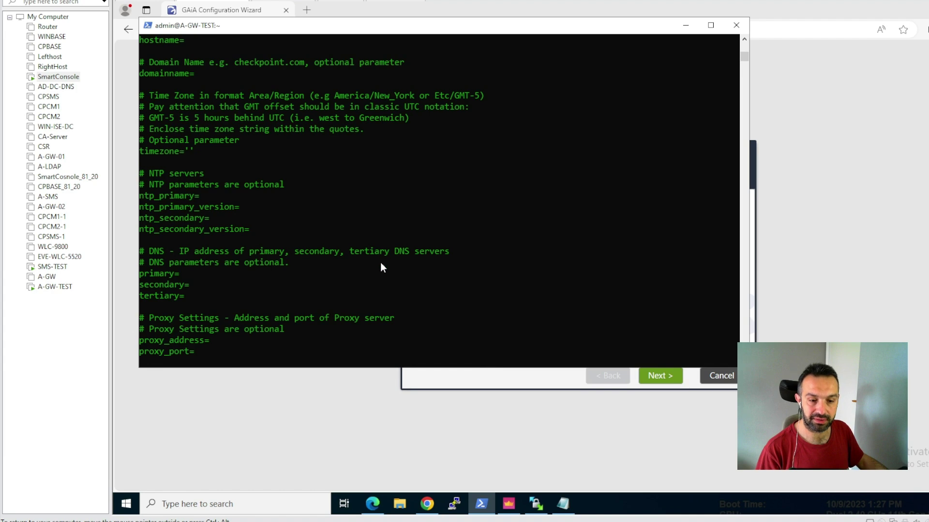
scroll(298, 263, up, 10)
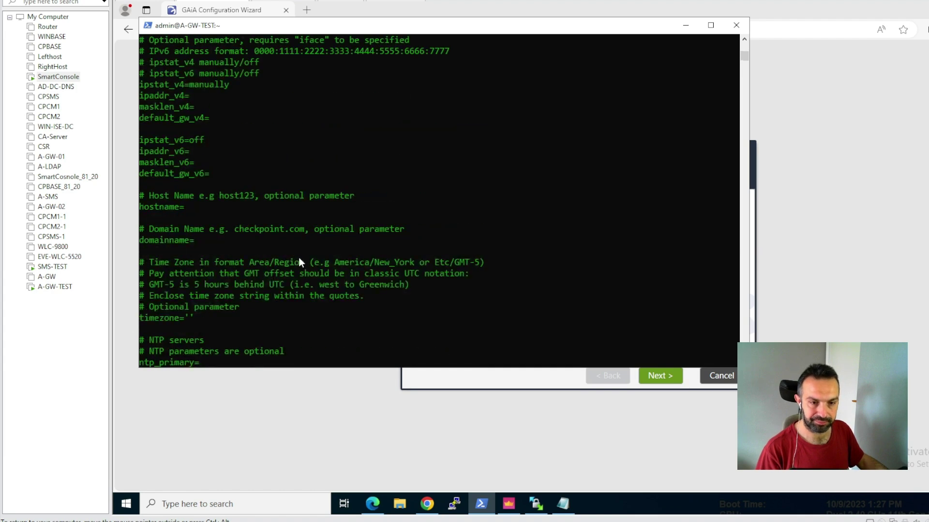
scroll(298, 262, up, 8)
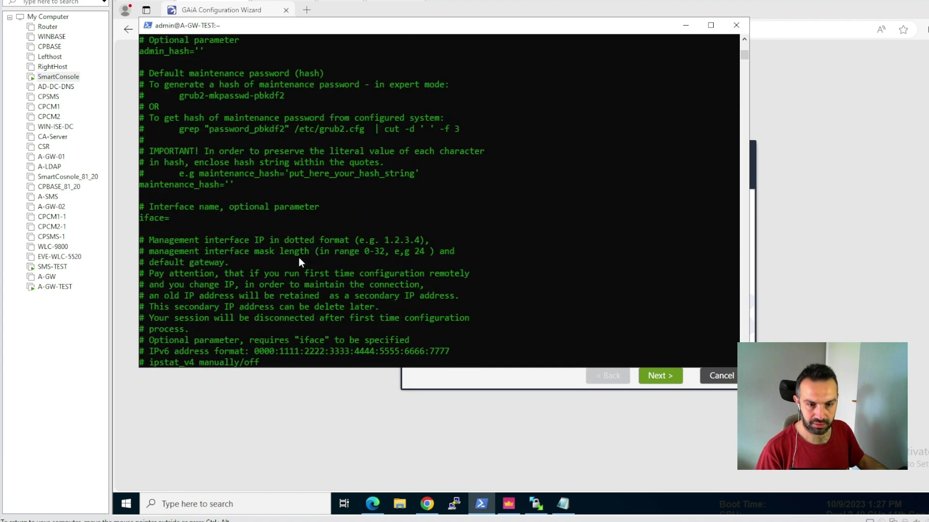
scroll(298, 262, down, 14)
scroll(298, 263, down, 15)
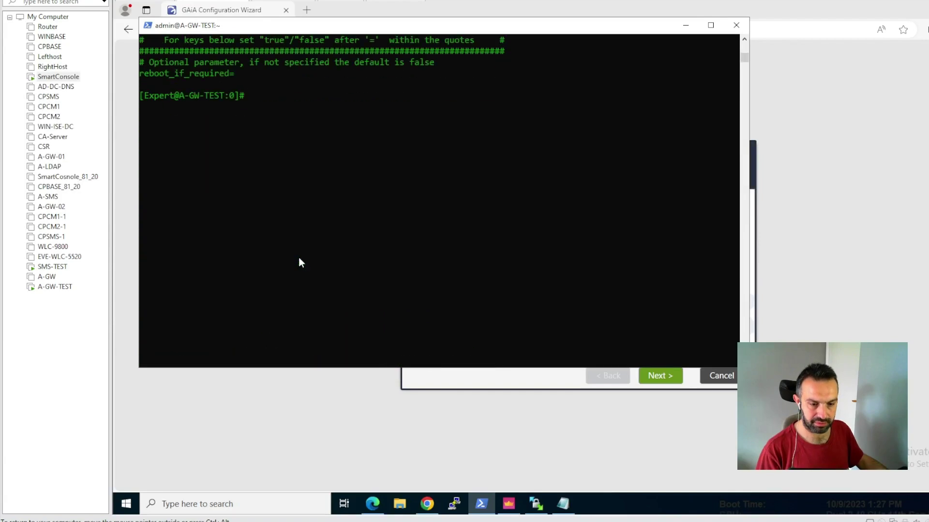
- View A-GW-TEST in vi down to the post-installation options and quit with :q unchanged
text(vi )
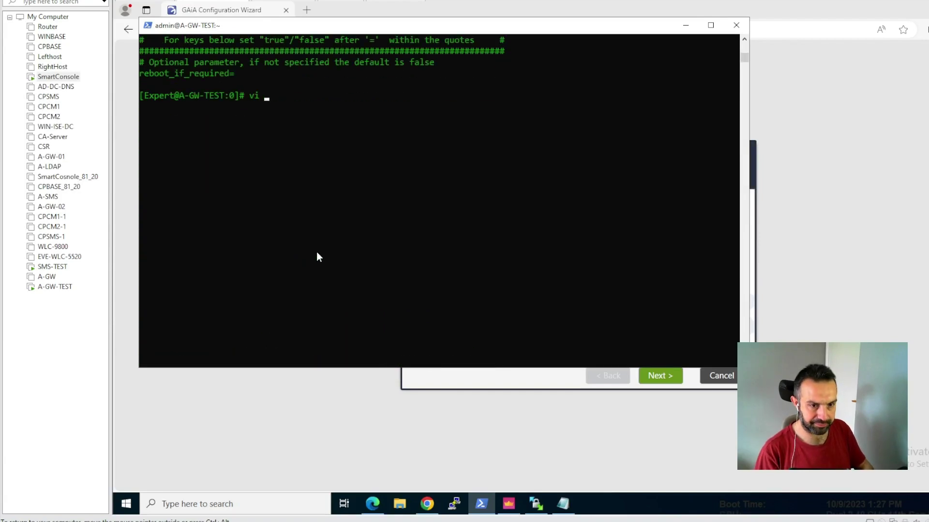
text(A-GW-TEST)
key(Return)
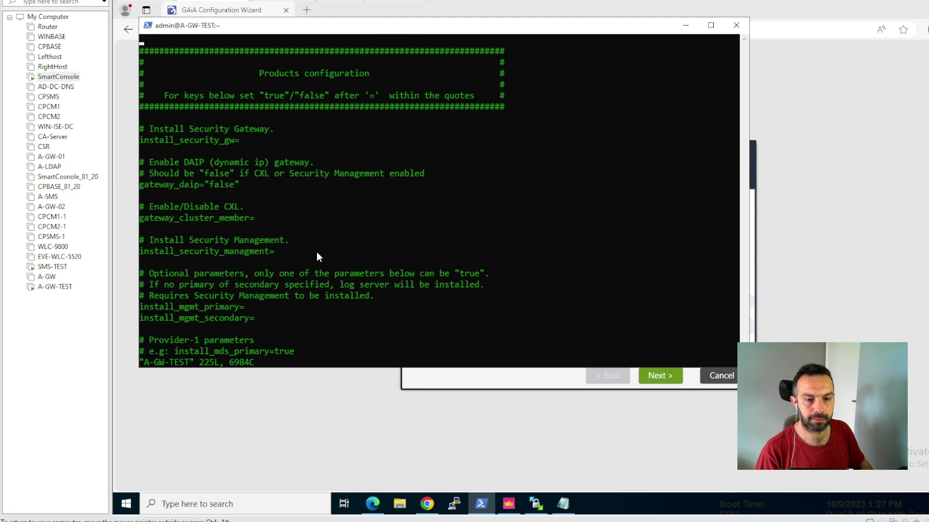
key(Down)
key(Down)
key(Down)
key(Down)
key(Down)
key(Down)
key(Down)
key(Down)
key(Down)
key(Down)
key(Down)
key(Down)
key(Down)
key(Down)
key(Down)
key(Down)
key(Down)
key(Down)
key(Down)
key(Down)
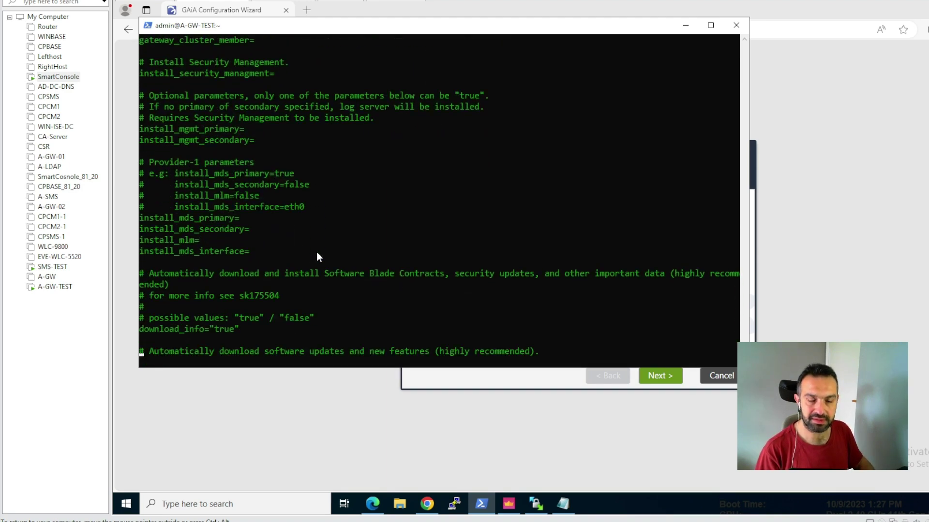
key(Down)
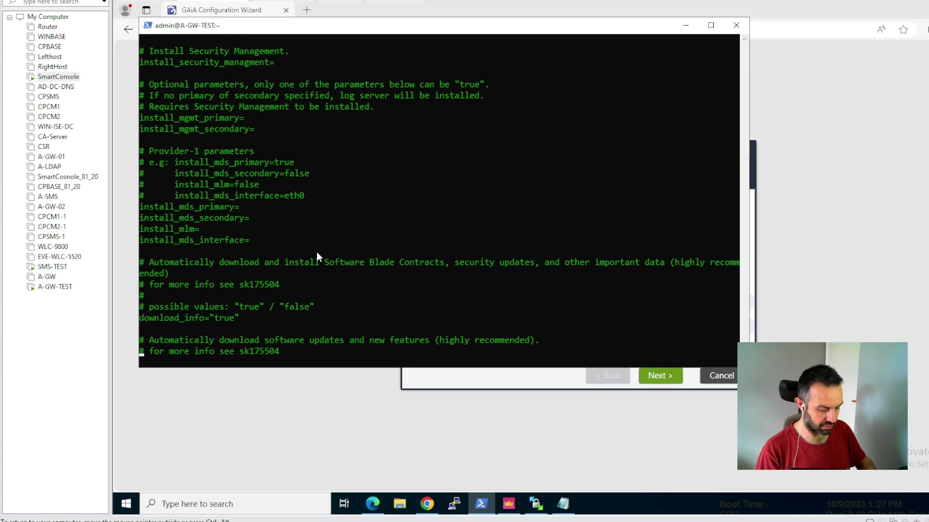
text(:)
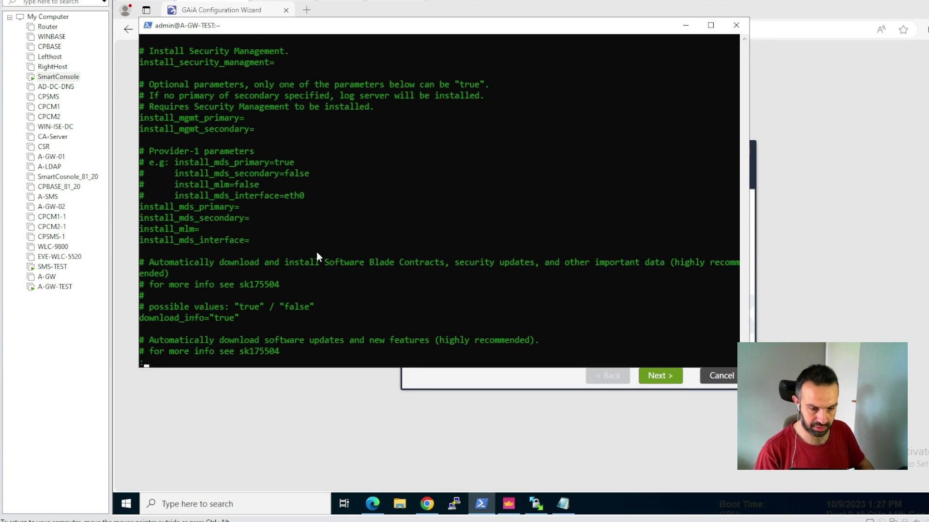
text(q)
key(Return)
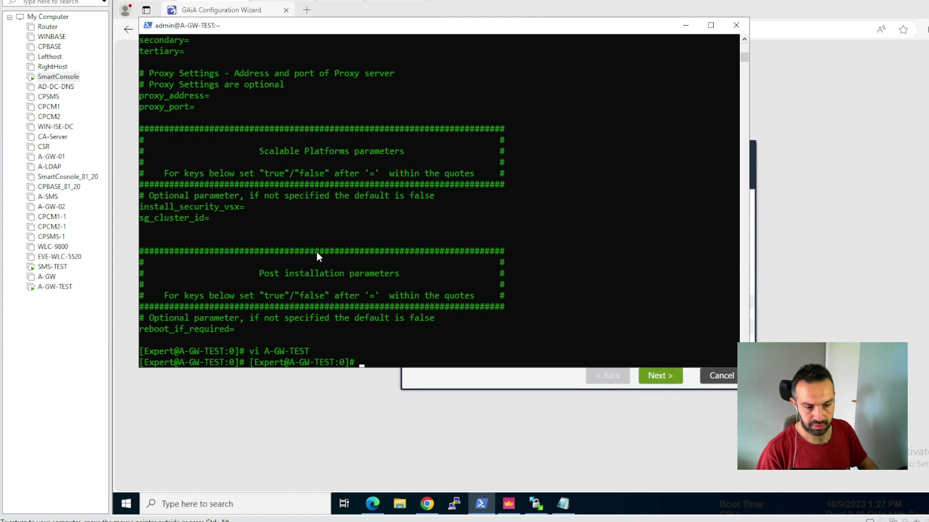
key(Return)
key(Return)
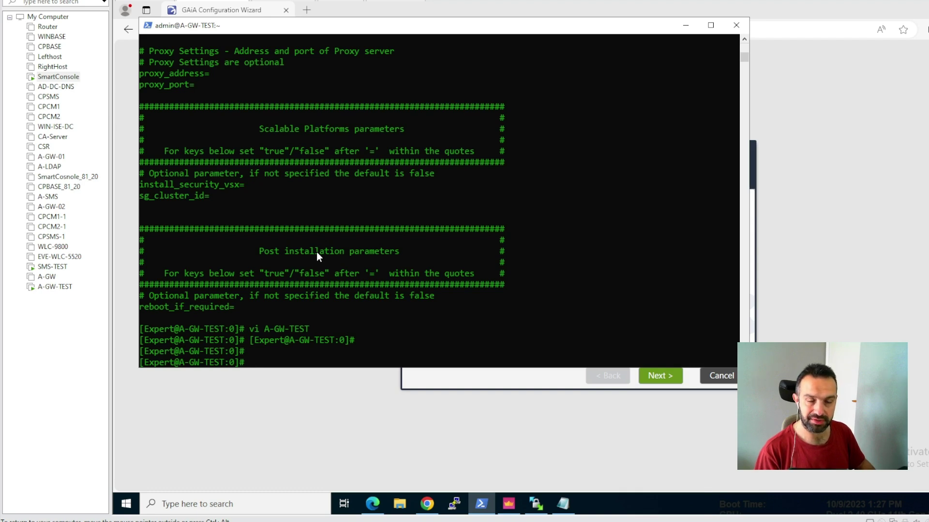
- Run chsh admin and set the admin account's login shell to /bin/bash
text(chs)
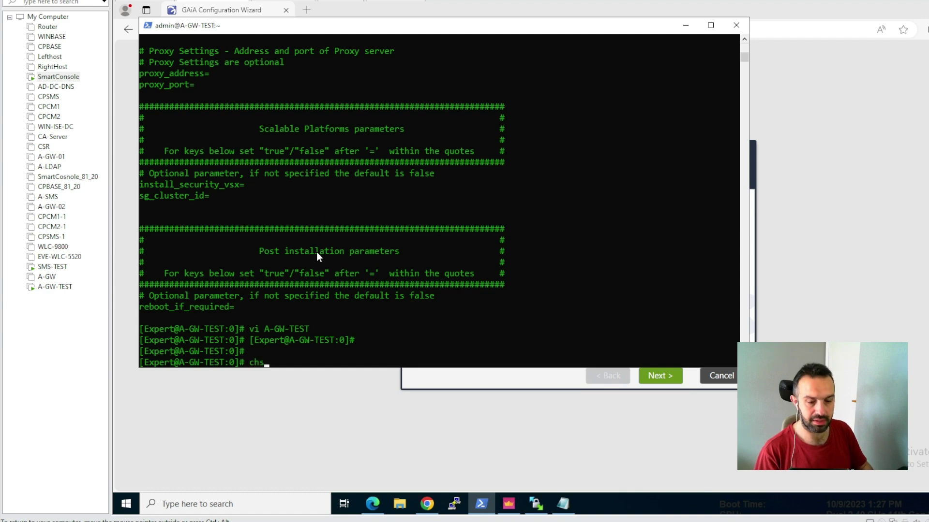
text(h admin)
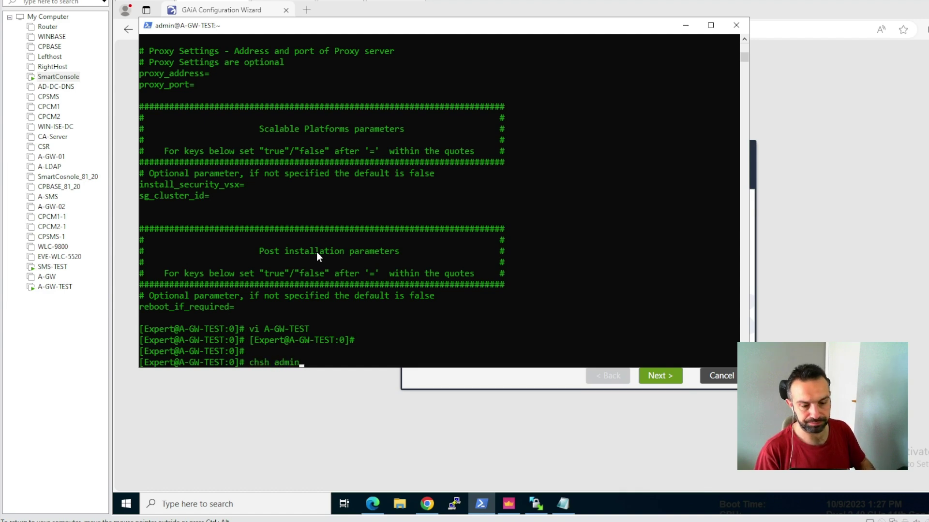
key(Return)
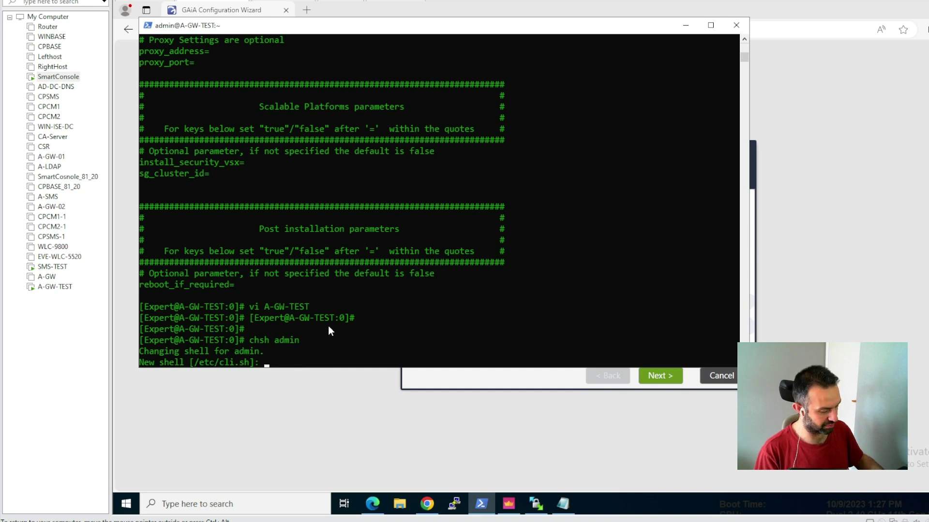
text(/bash)
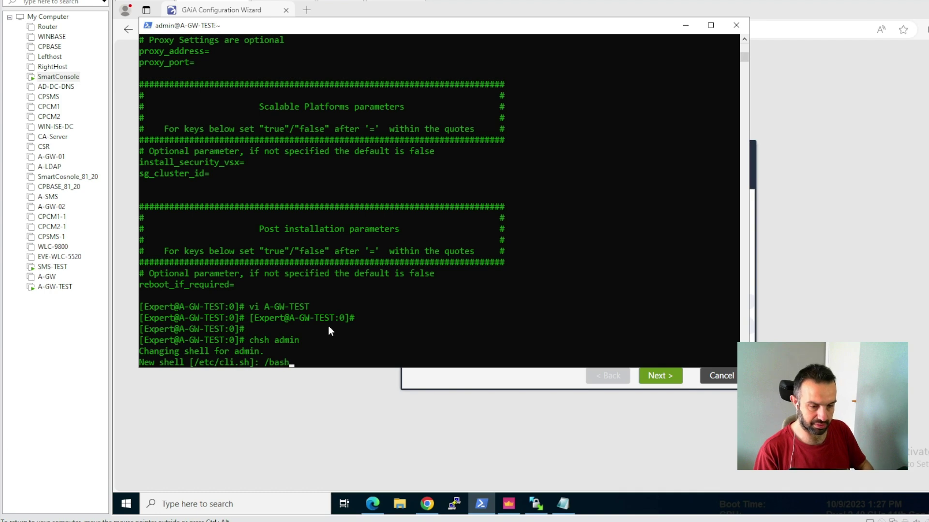
key(BackSpace)
key(BackSpace)
key(BackSpace)
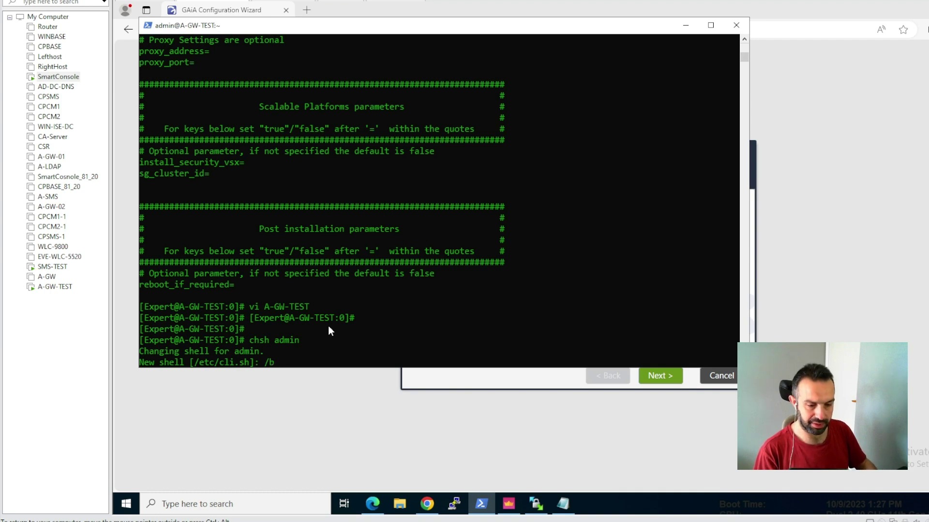
text(in/)
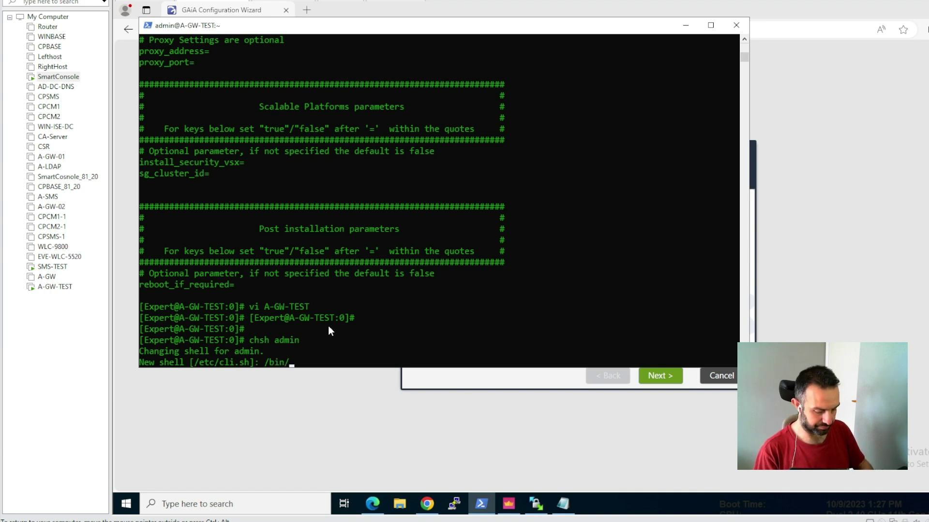
text(bash)
key(Return)
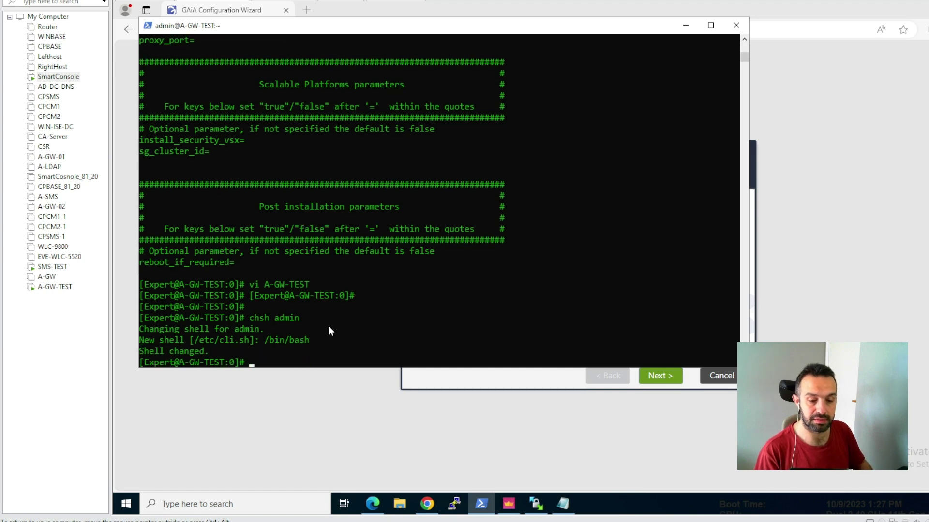
- Close the current WinSCP session without saving a workspace
click(532, 503)
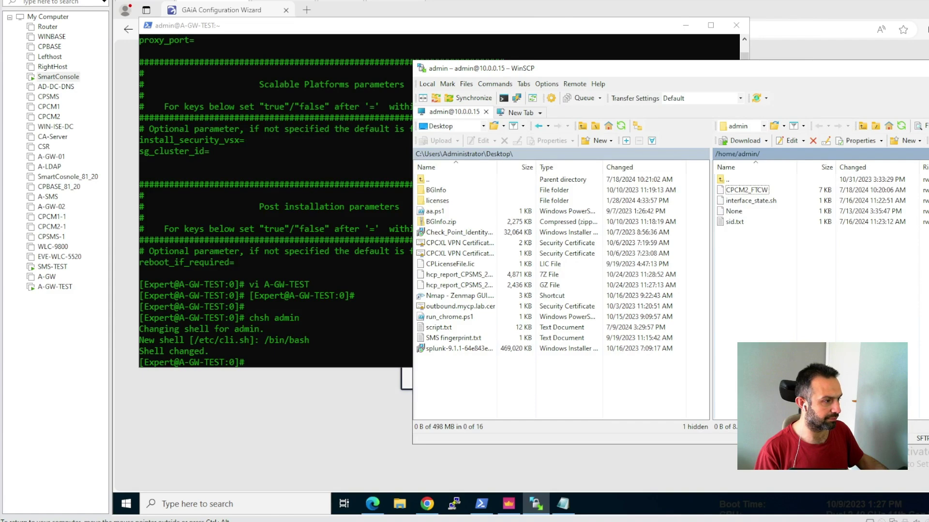
key(alt+F4)
click(728, 289)
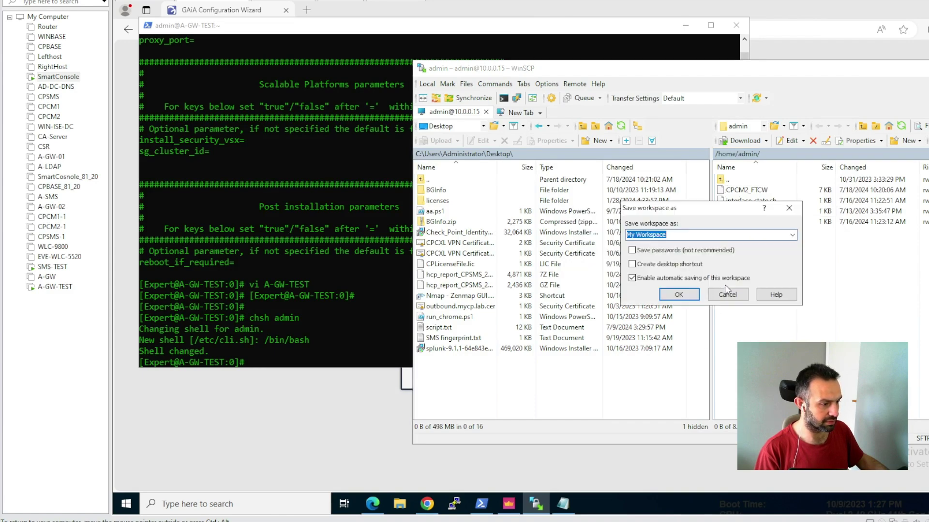
click(728, 295)
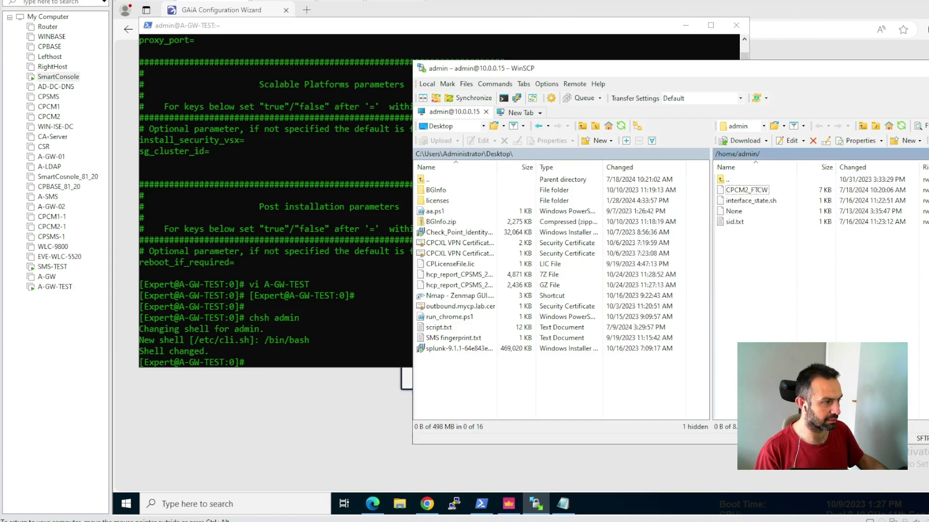
click(676, 292)
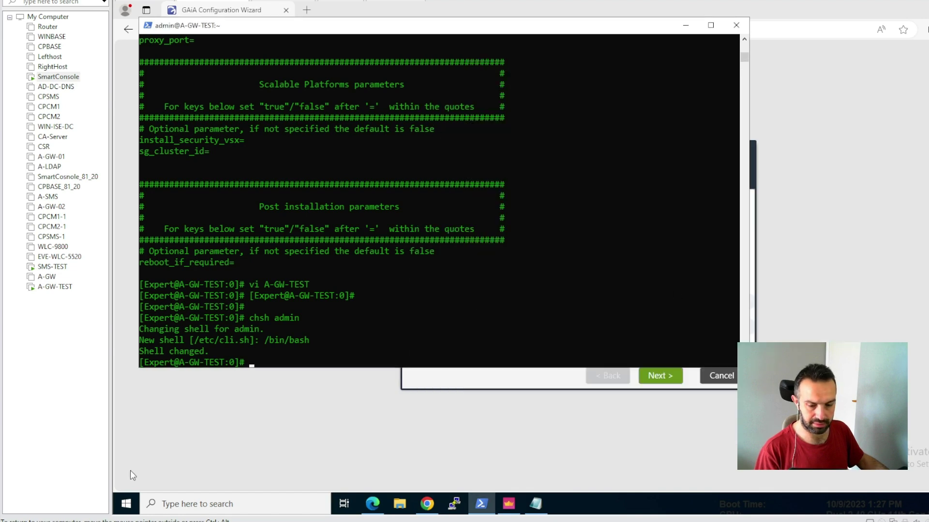
- Relaunch WinSCP and log in to 10.0.0.15 with the admin user name and password
click(126, 505)
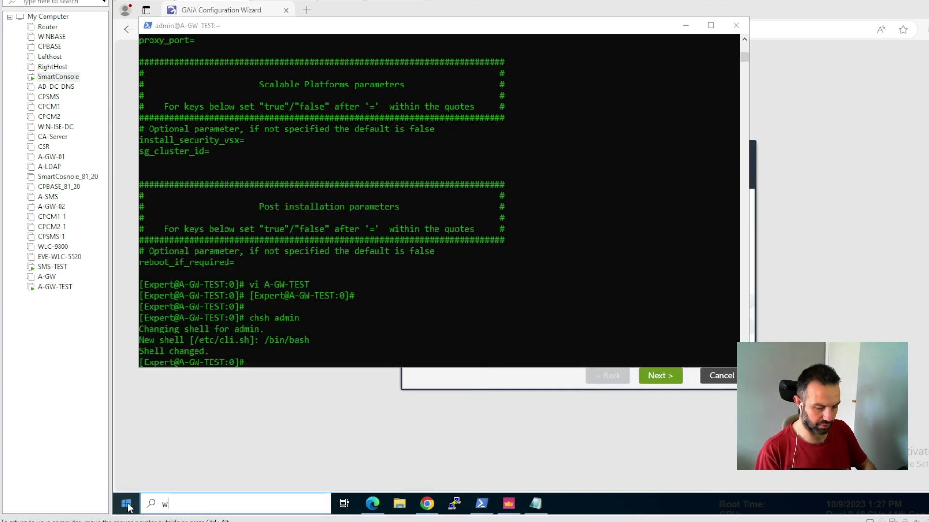
text(winscp)
key(Escape)
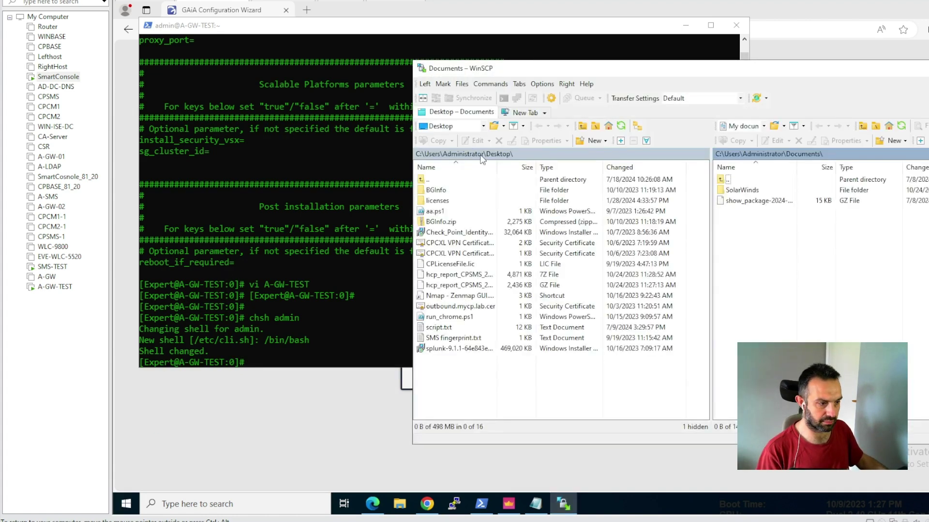
text(10.0.0.15)
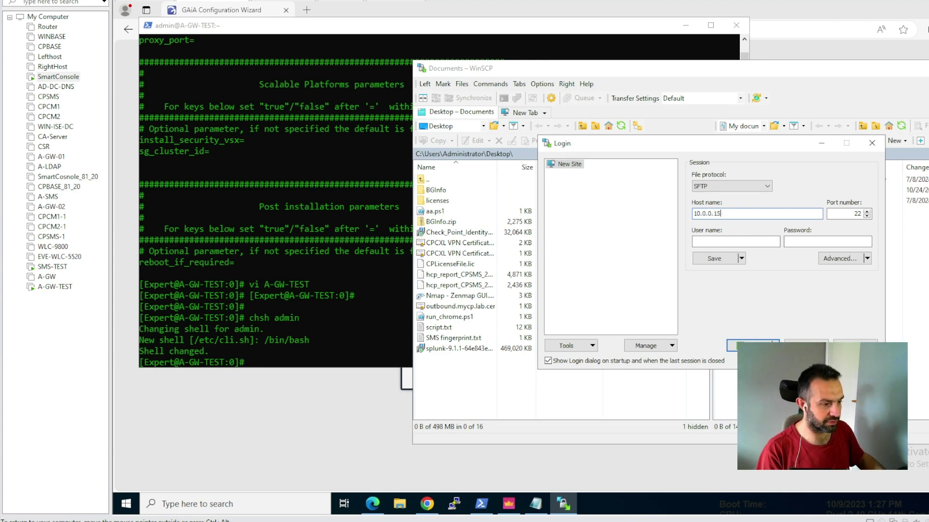
key(Tab)
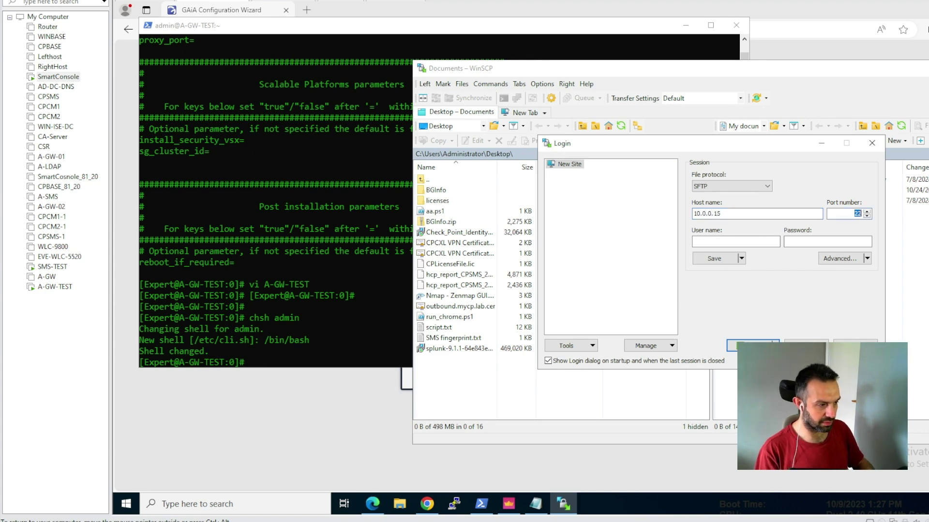
click(728, 241)
text(a)
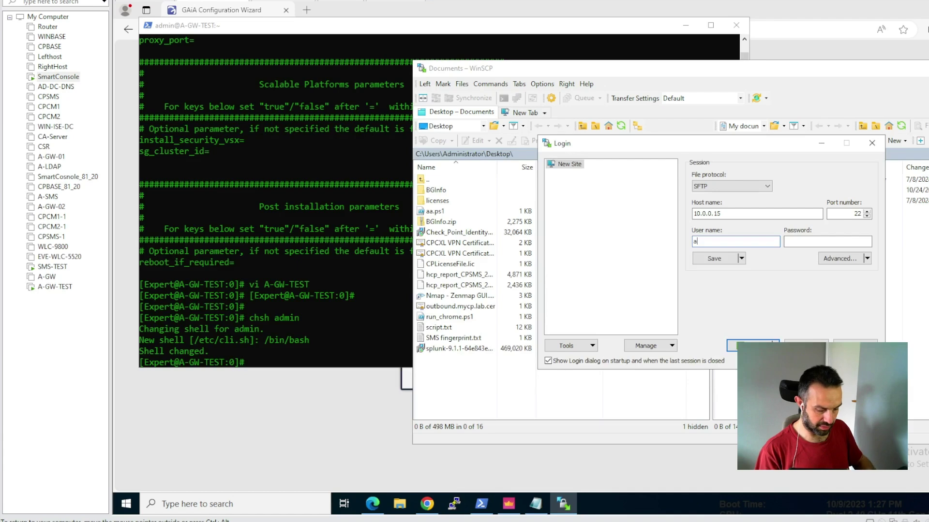
text(dmin)
key(Tab)
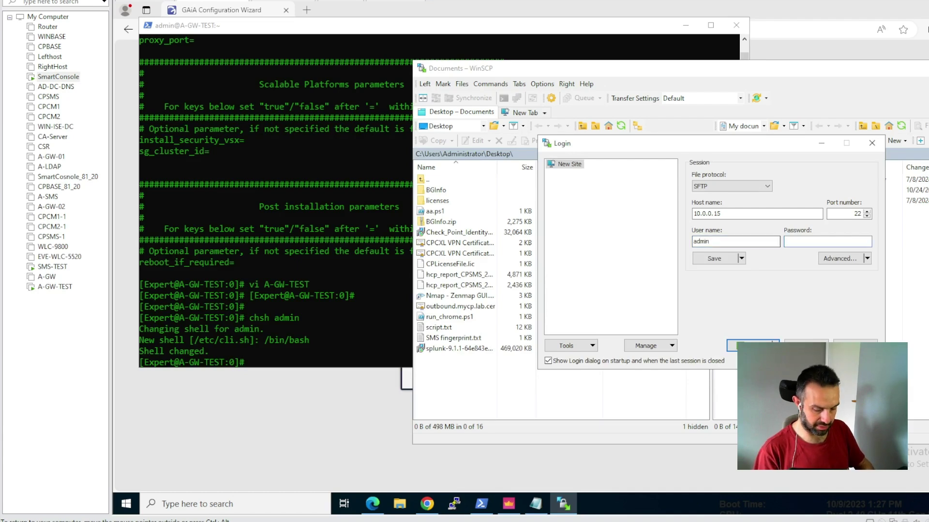
text(•••)
key(Return)
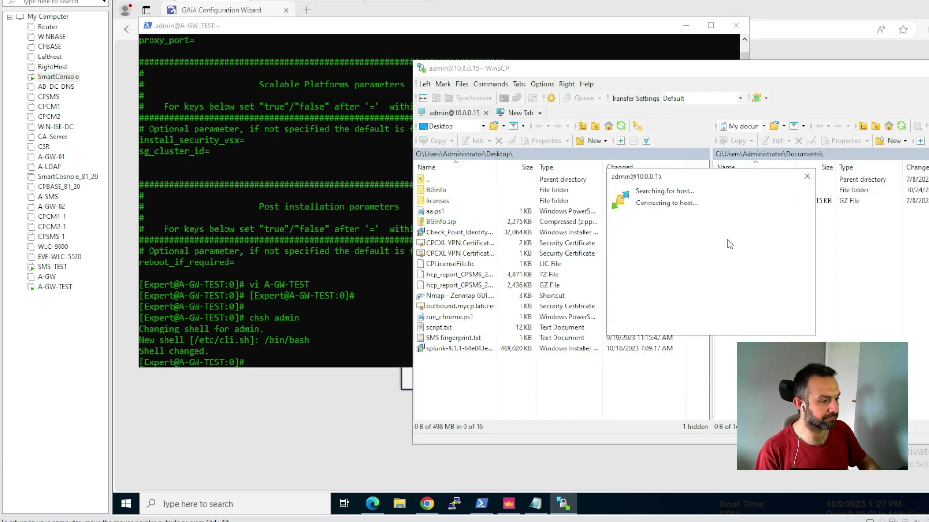
- Dismiss the gateway banner, then drag A-GW-TEST from /home/admin into the local Desktop panel
click(741, 323)
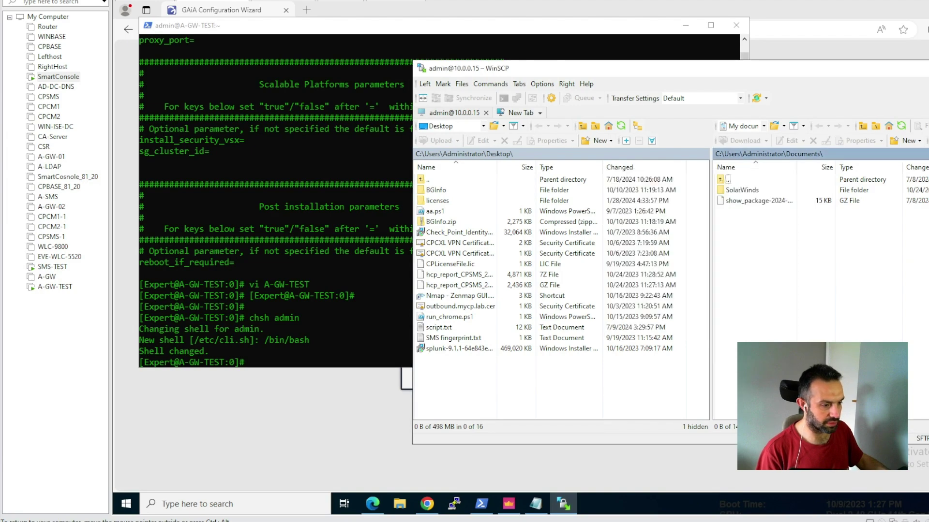
drag(653, 68, 493, 63)
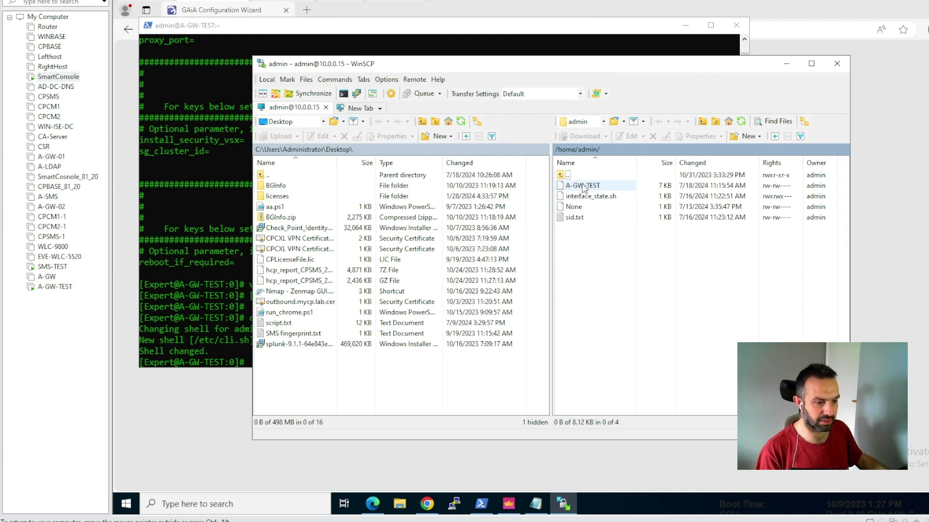
mouse_move(583, 186)
mouse_down()
mouse_move(379, 329)
mouse_move(591, 186)
mouse_up()
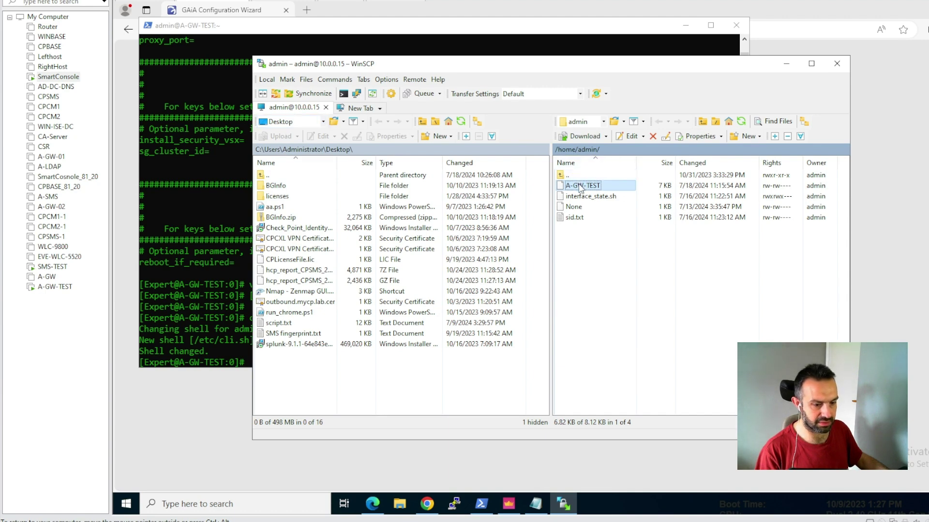
drag(303, 375, 304, 375)
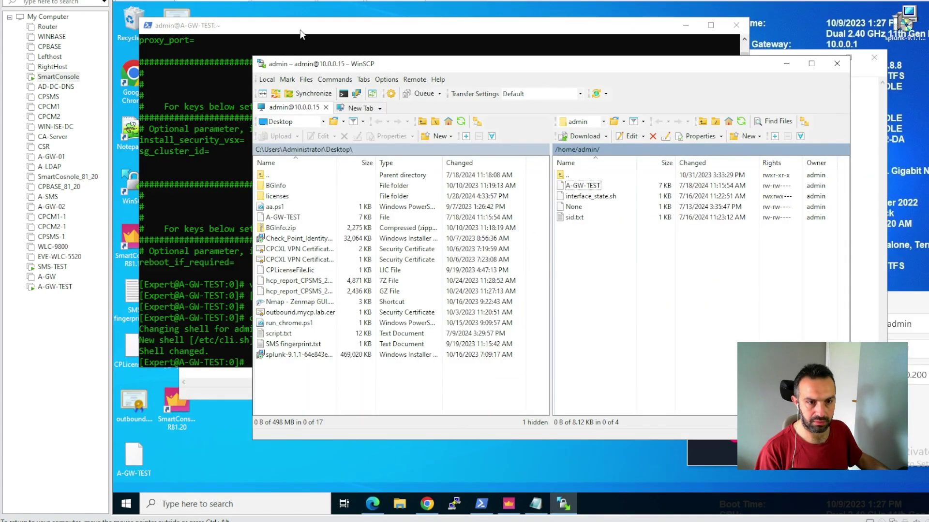
drag(300, 34, 415, 49)
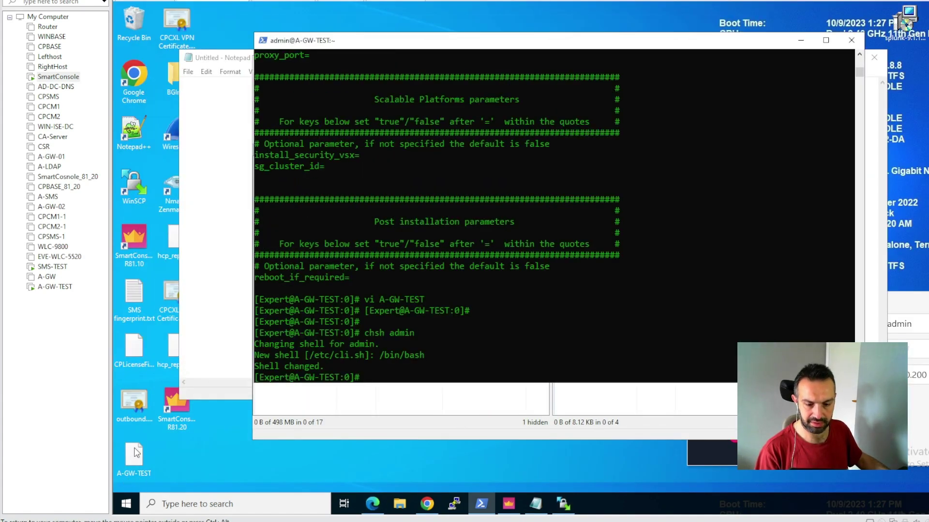
- Open the A-GW-TEST desktop file with Notepad, then move and enlarge the Notepad window
right_click(134, 455)
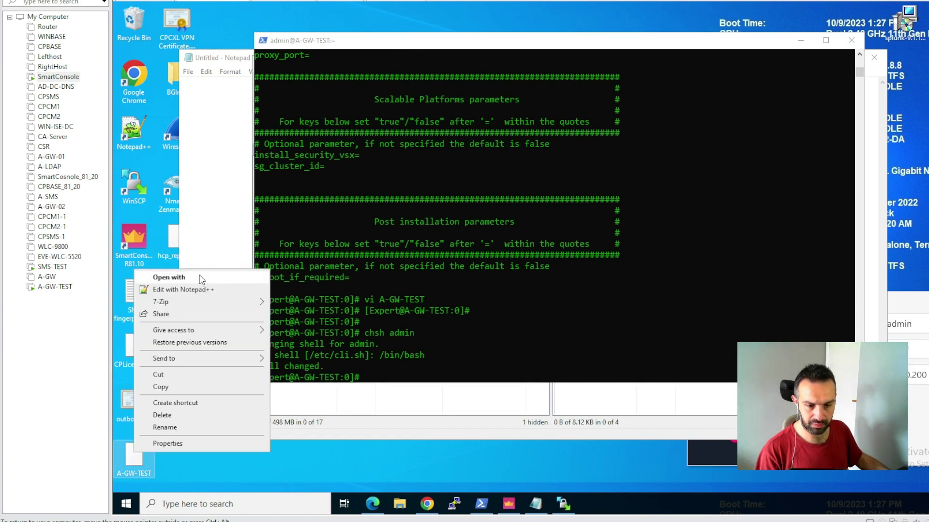
click(202, 278)
click(525, 229)
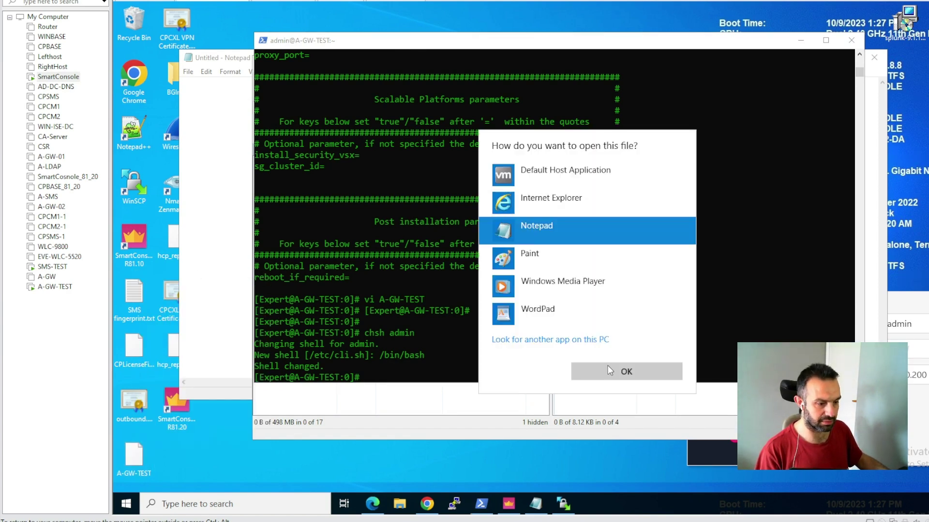
click(611, 370)
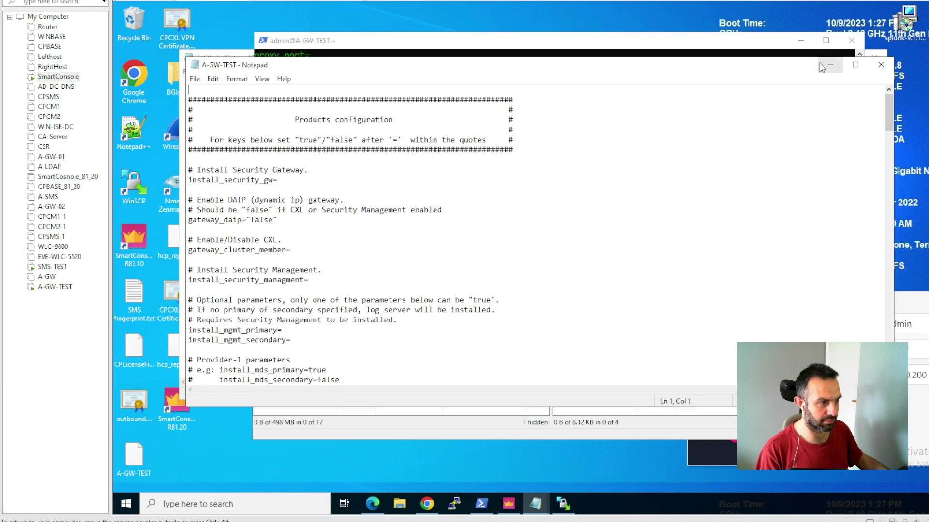
drag(714, 67, 654, 27)
drag(832, 366, 928, 444)
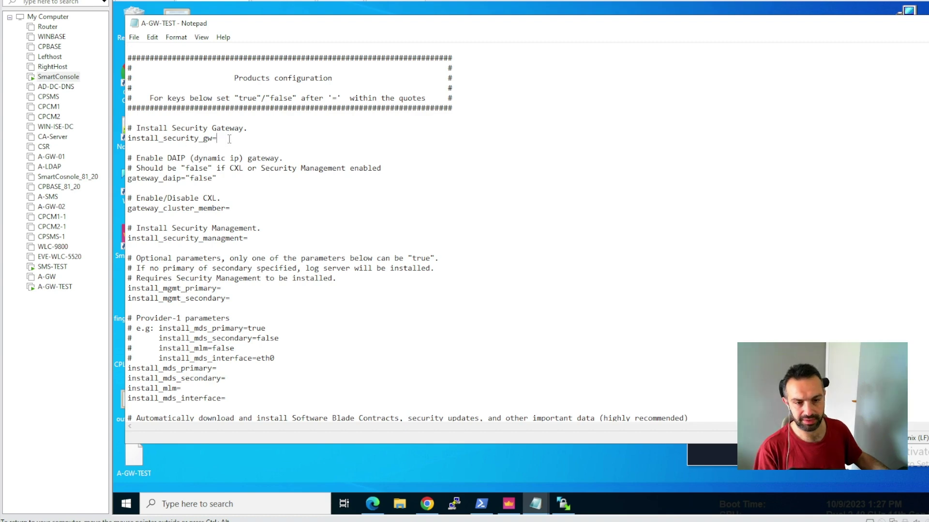
- Enter "true" for install_security_gw and gateway_cluster_member, and "false" for install_security_managment
text("")
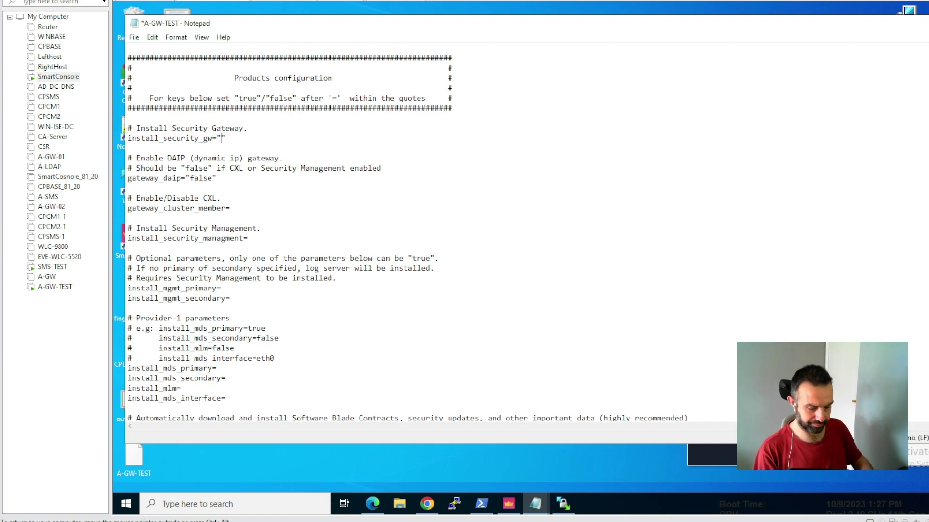
text(true)
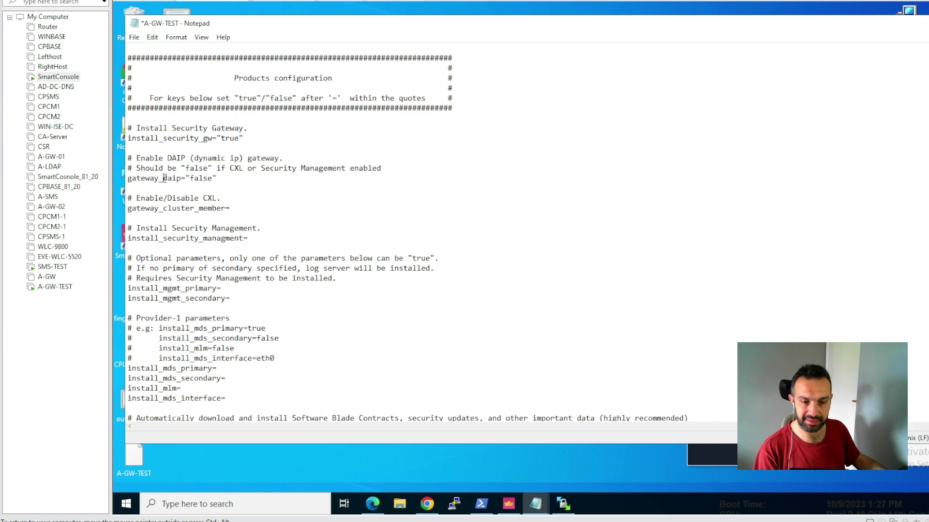
drag(164, 178, 180, 179)
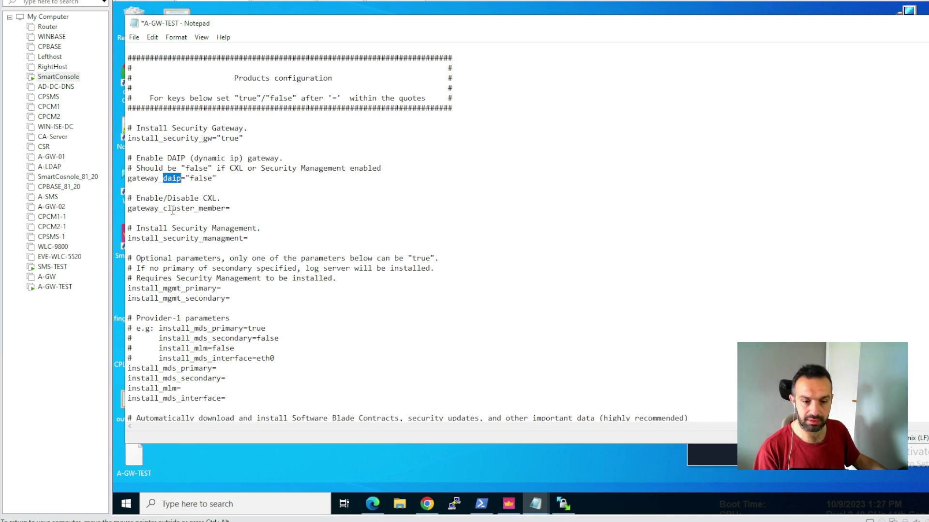
click(238, 207)
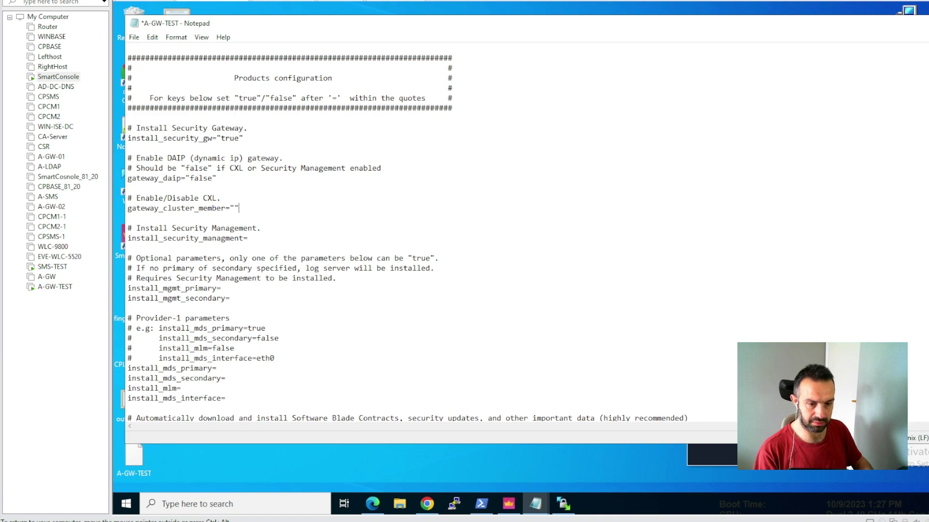
key(Left)
text(tru)
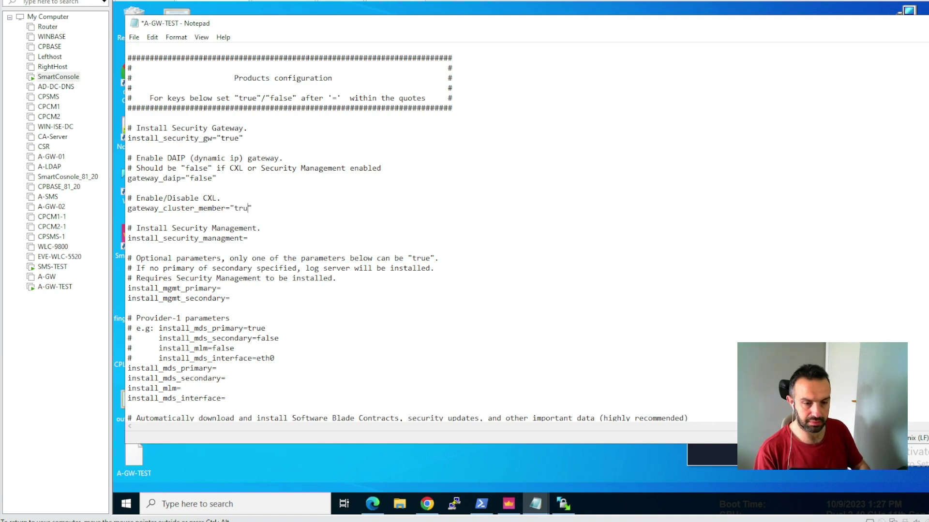
text(e)
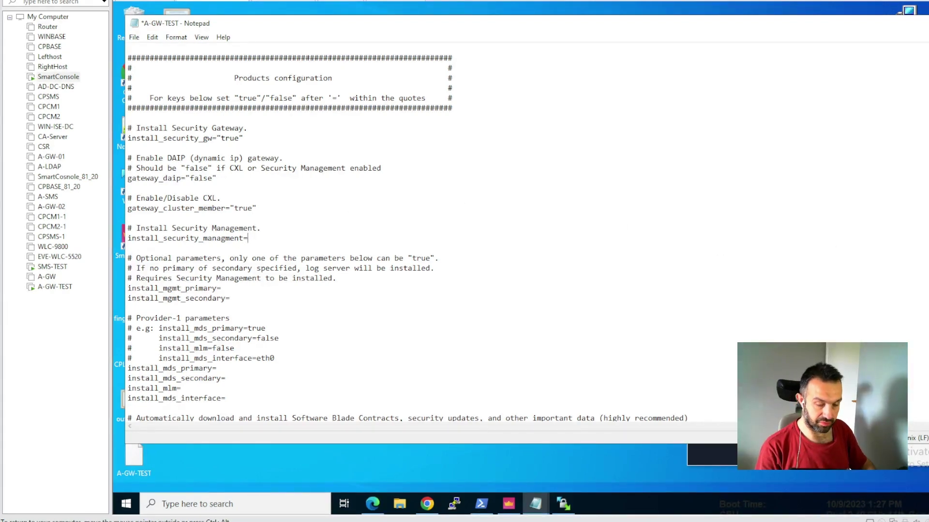
text("")
key(Left)
text(false)
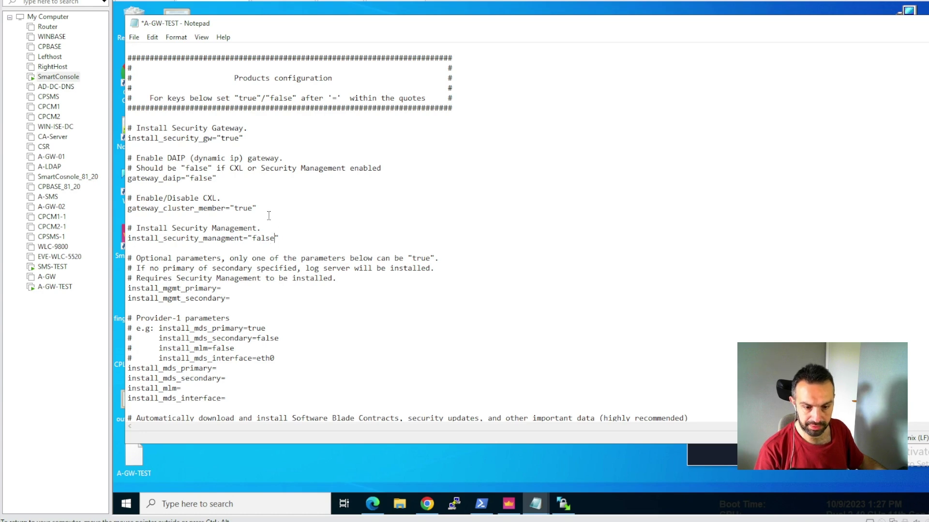
- Scroll down to upload_info and replace its "true" value with "false"
scroll(282, 229, down, 1)
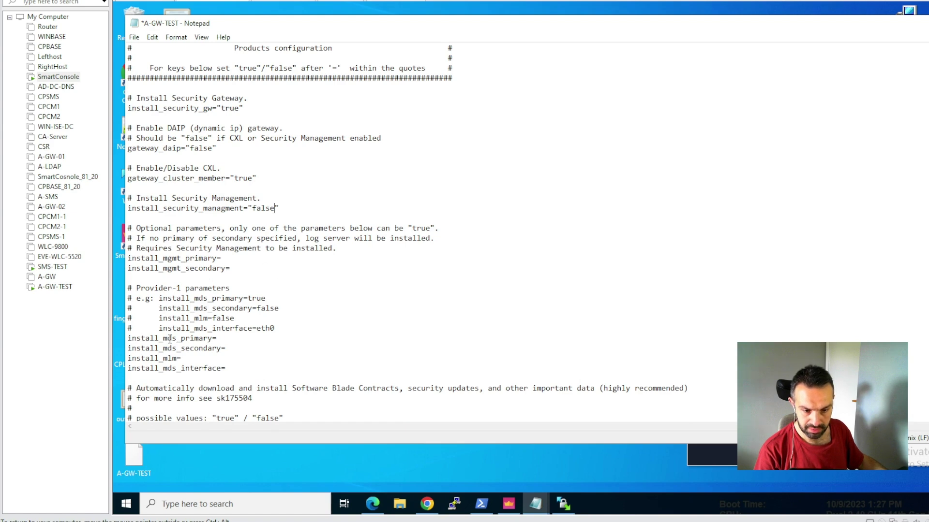
scroll(227, 334, down, 1)
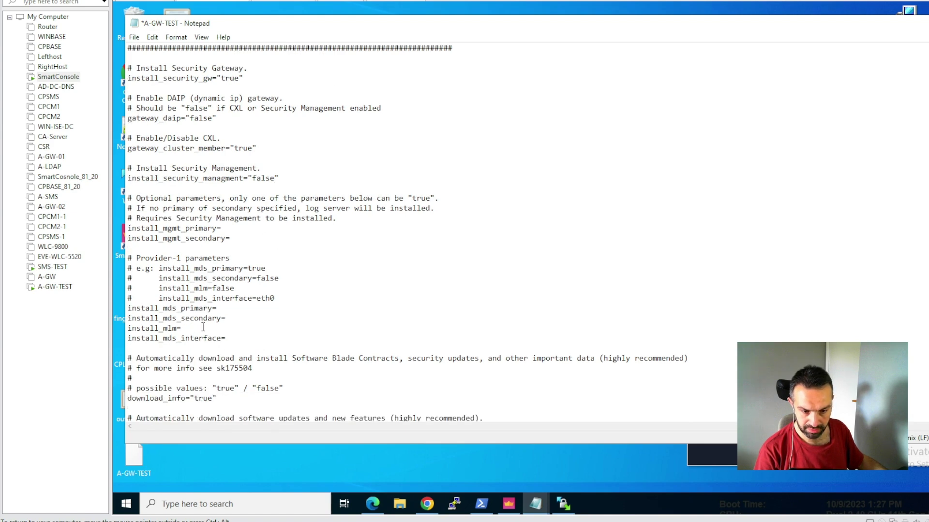
scroll(204, 326, down, 1)
scroll(216, 320, down, 1)
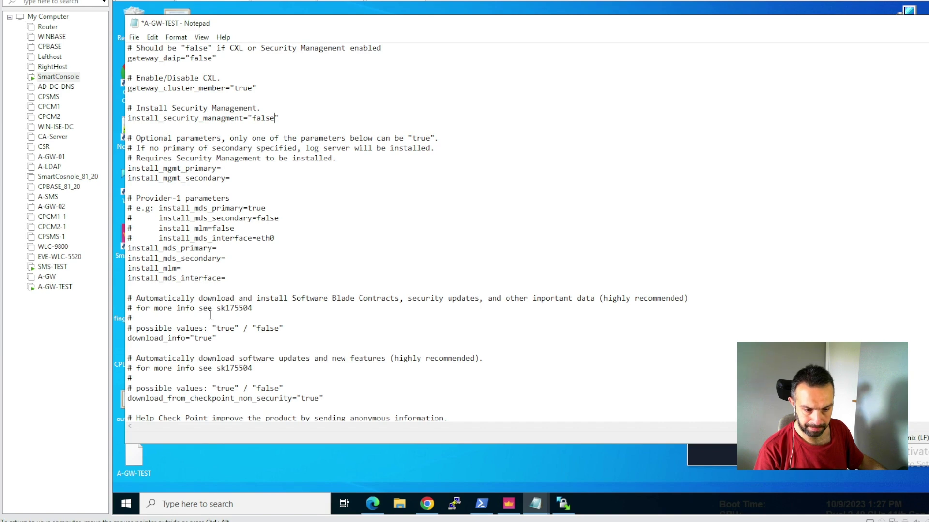
scroll(212, 341, down, 1)
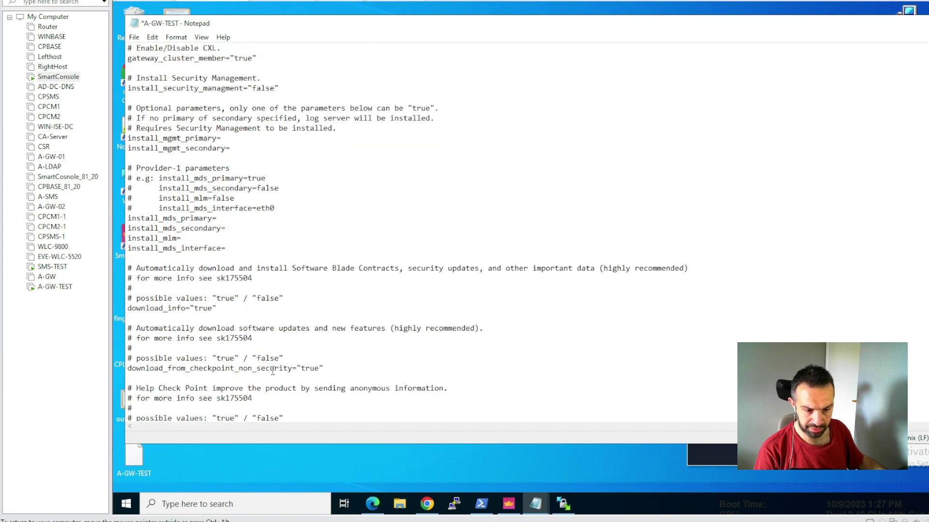
scroll(318, 369, down, 1)
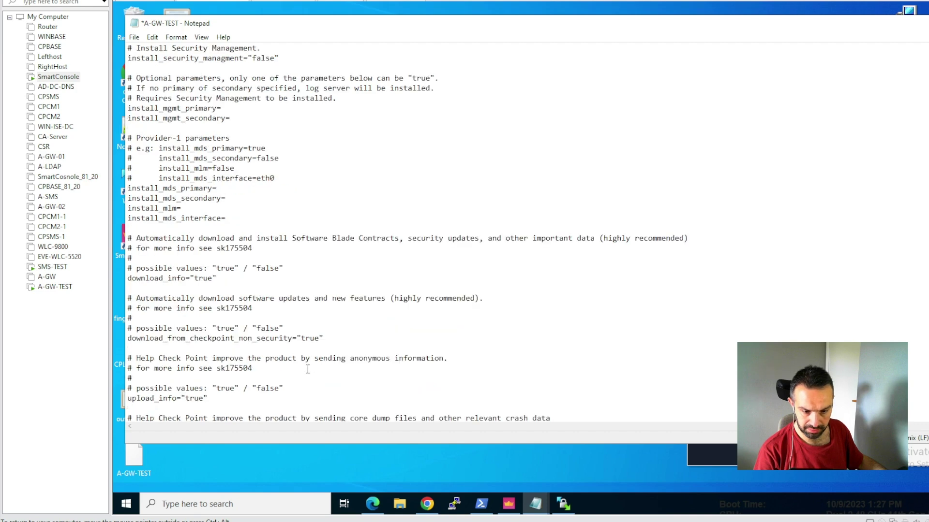
scroll(302, 358, down, 1)
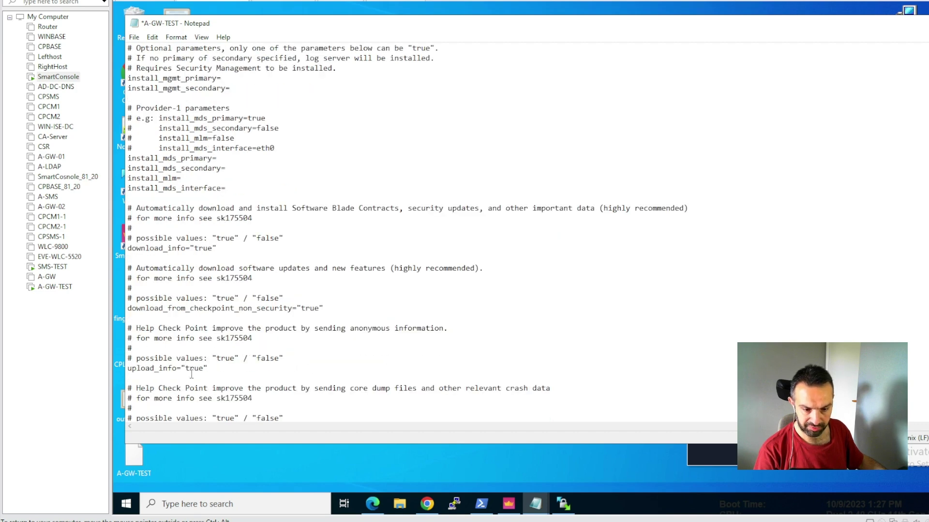
drag(188, 370, 204, 371)
text(fa)
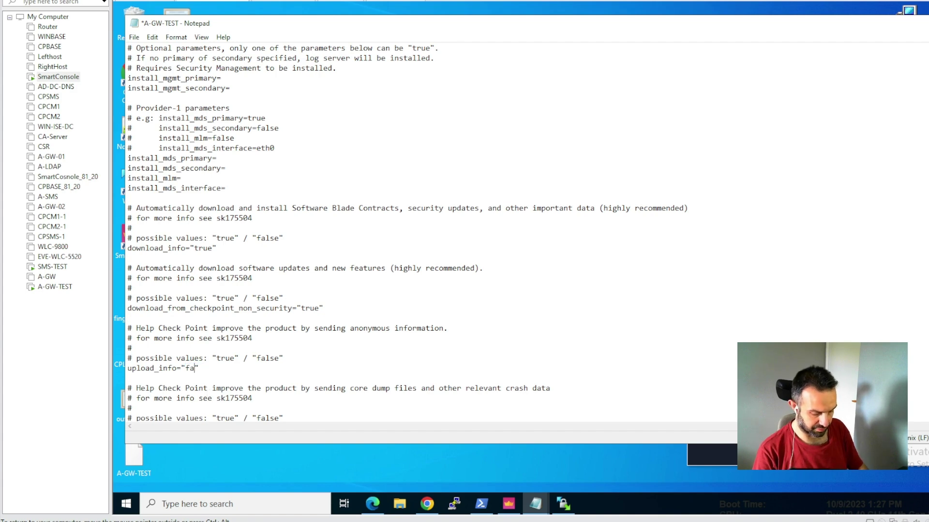
text(lse)
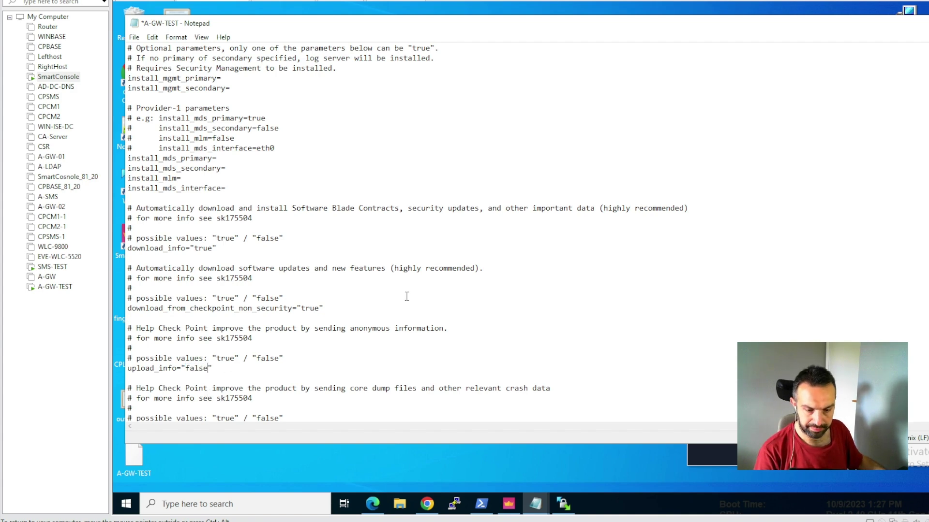
- Scroll further through A-GW-TEST to reach the secure communication settings
scroll(406, 296, down, 1)
scroll(365, 331, down, 1)
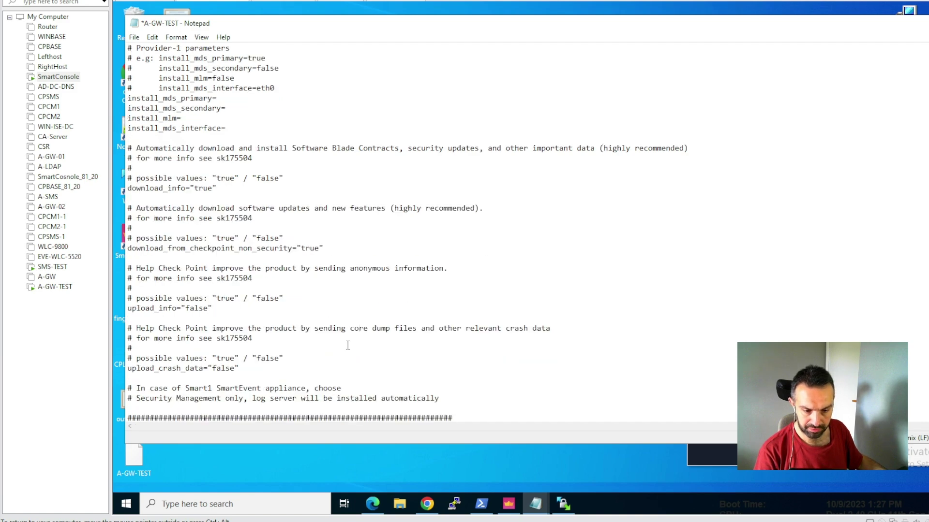
scroll(348, 345, down, 4)
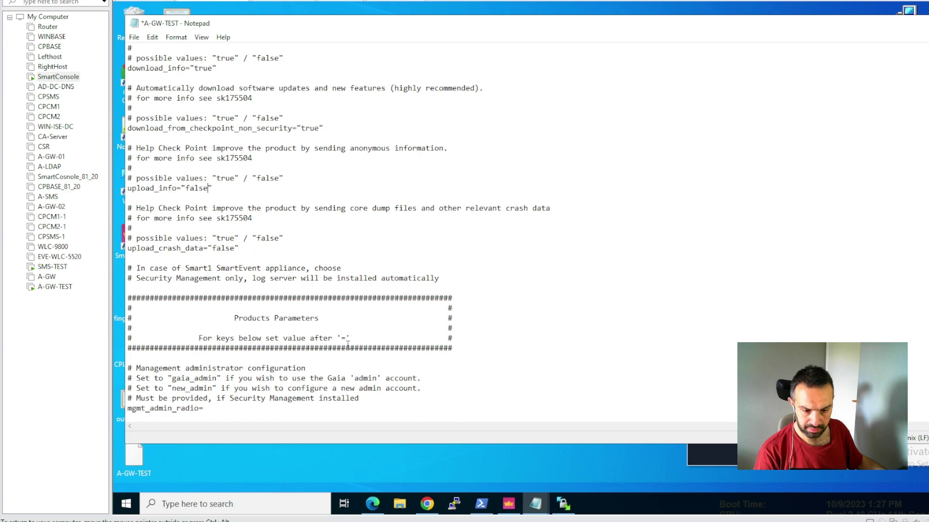
scroll(350, 333, down, 1)
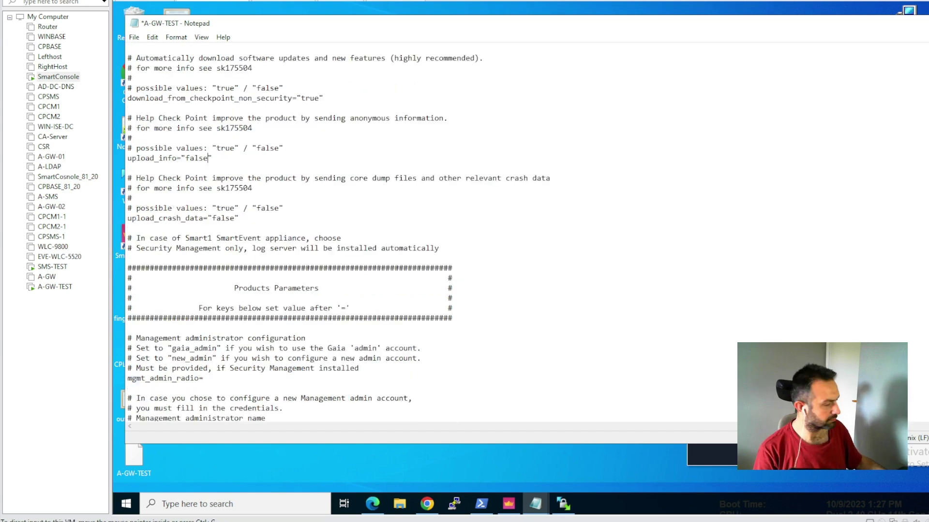
scroll(348, 232, up, 13)
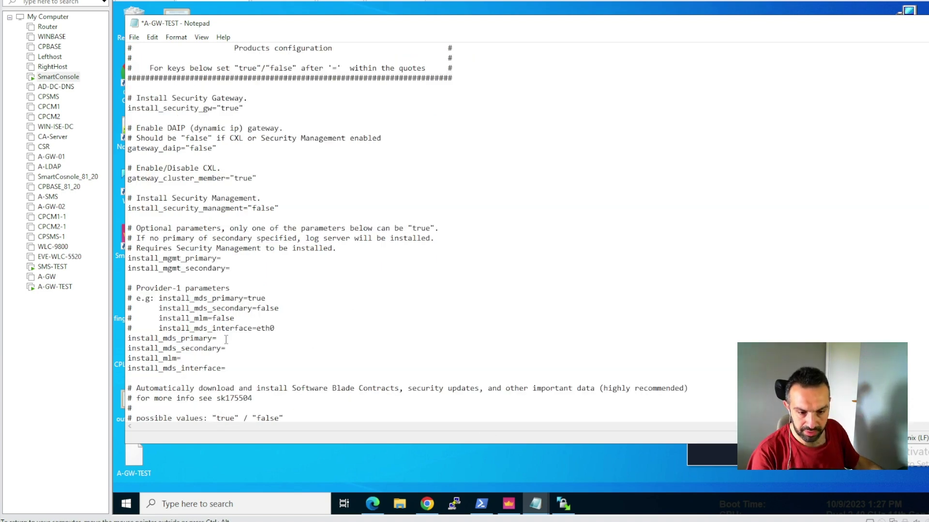
scroll(272, 317, down, 1)
scroll(275, 316, down, 6)
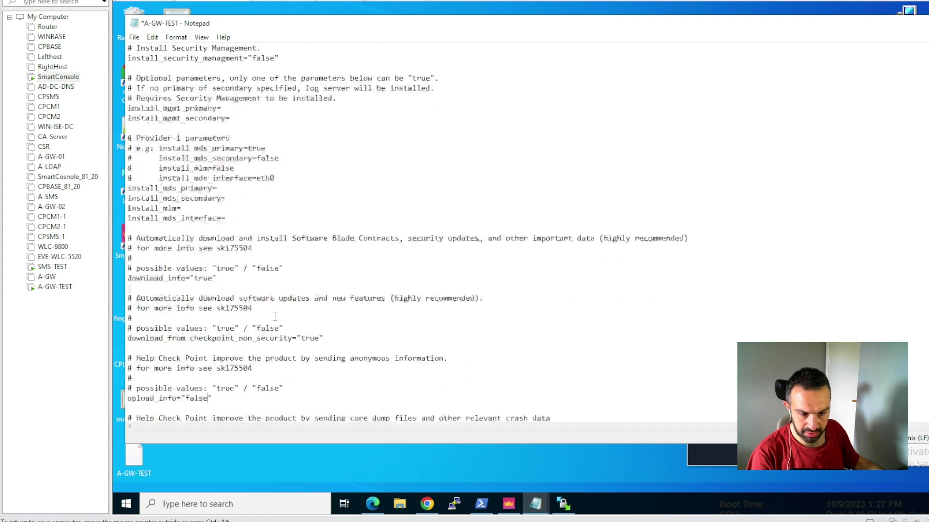
scroll(277, 306, down, 1)
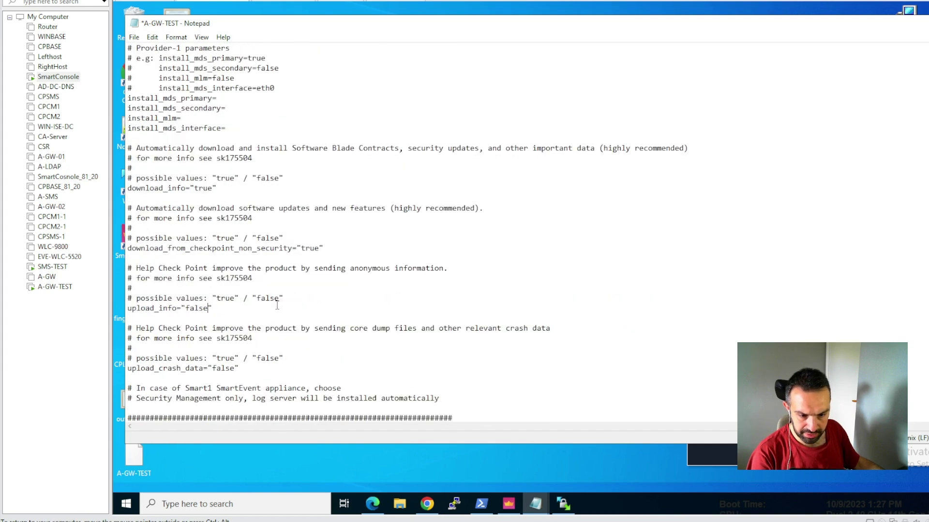
scroll(236, 318, down, 14)
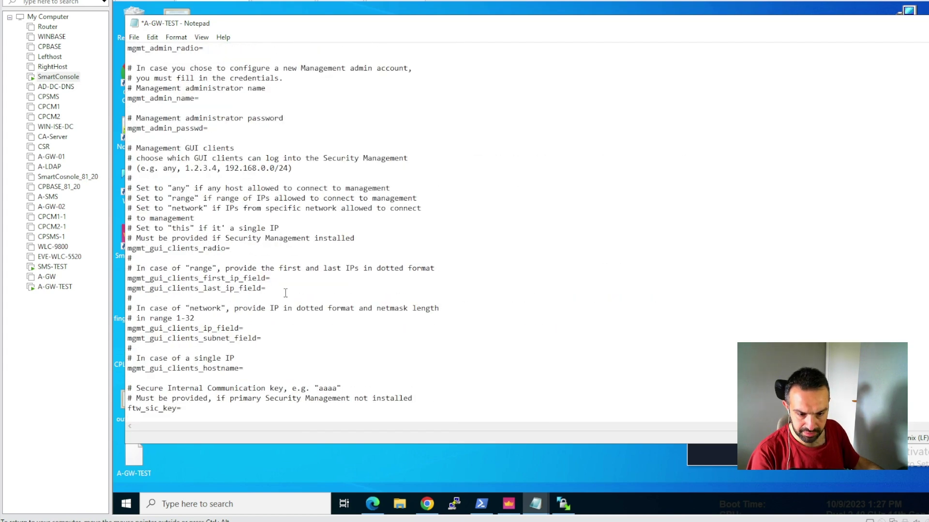
- Type the SIC activation key after ftw_sic_key= and scroll down toward admin_hash
click(187, 349)
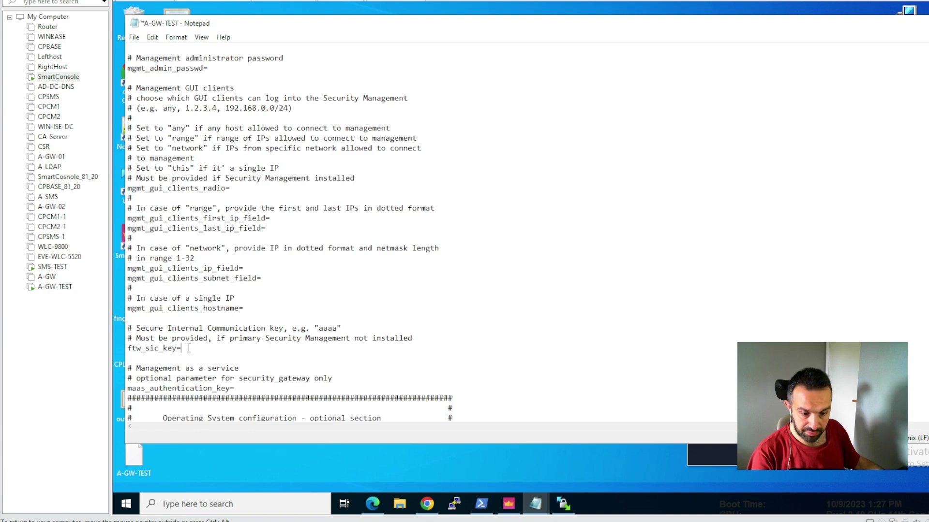
text(Admin123)
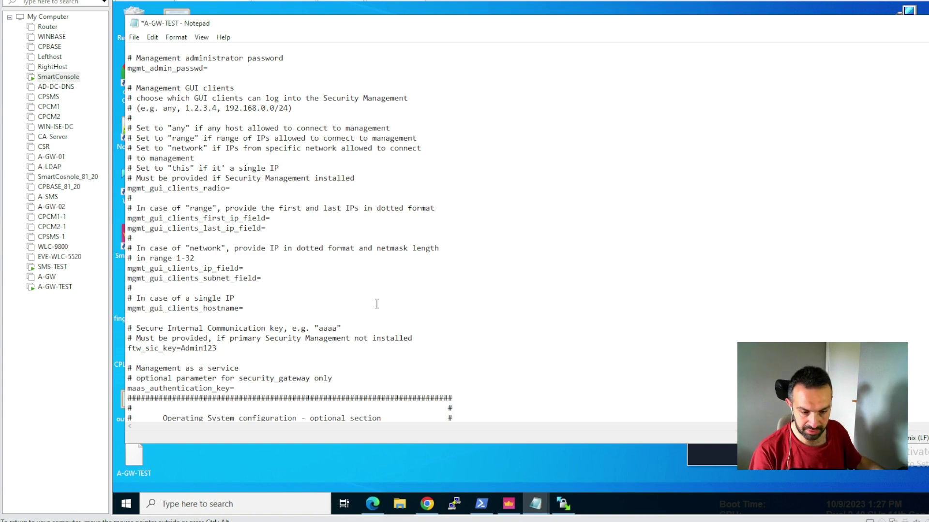
scroll(377, 304, down, 4)
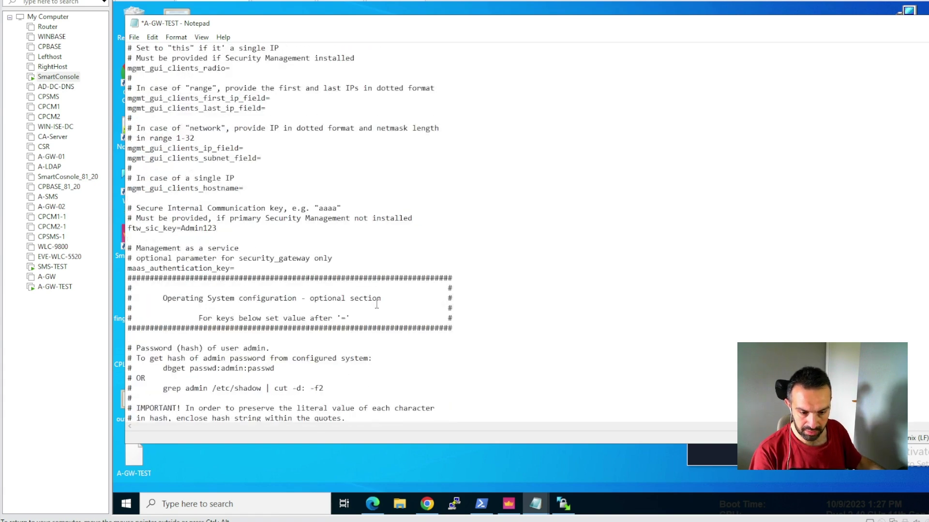
scroll(377, 304, down, 4)
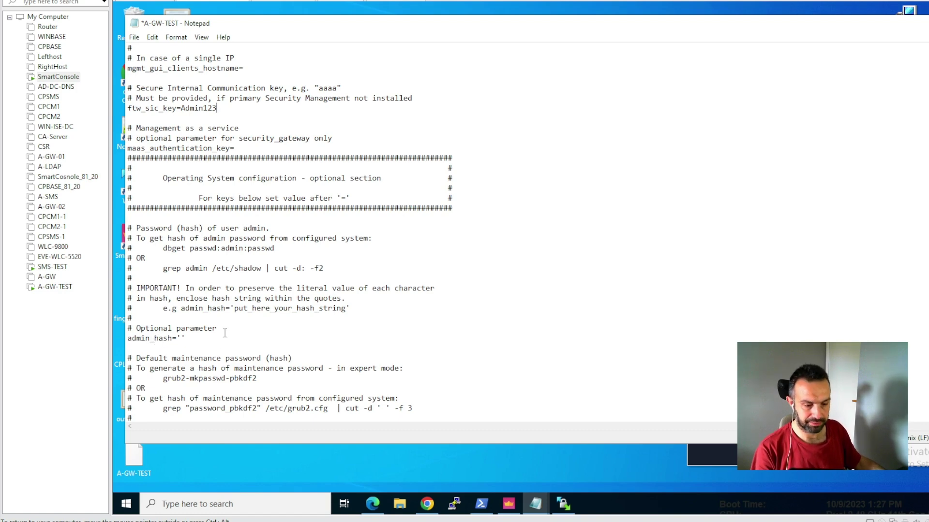
- In the A-GW-TEST terminal, enter expert mode and run dbget passwd:admin:passwd
mouse_move(483, 506)
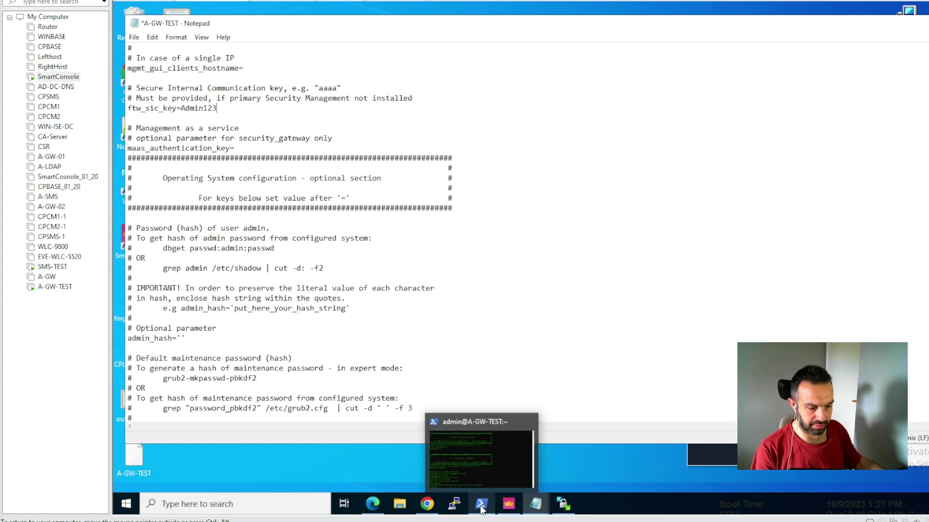
click(477, 456)
text(exp)
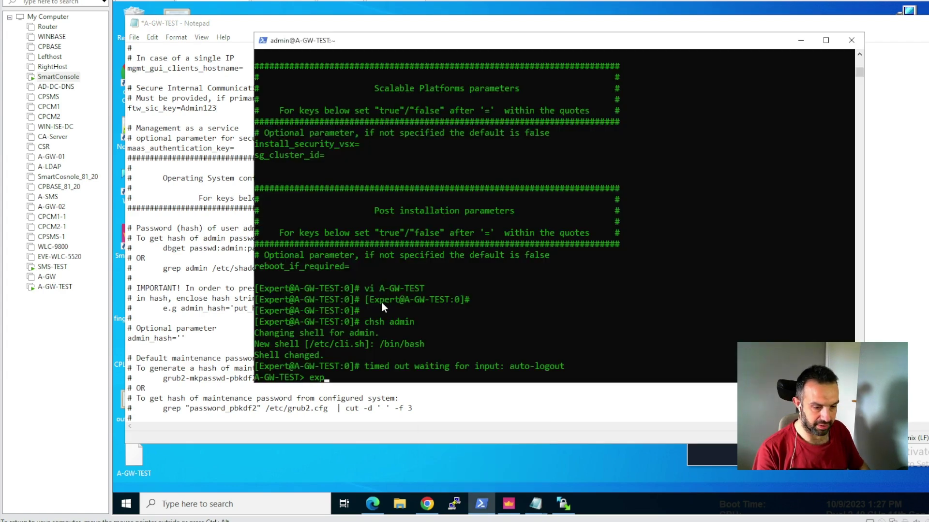
key(Tab)
key(Return)
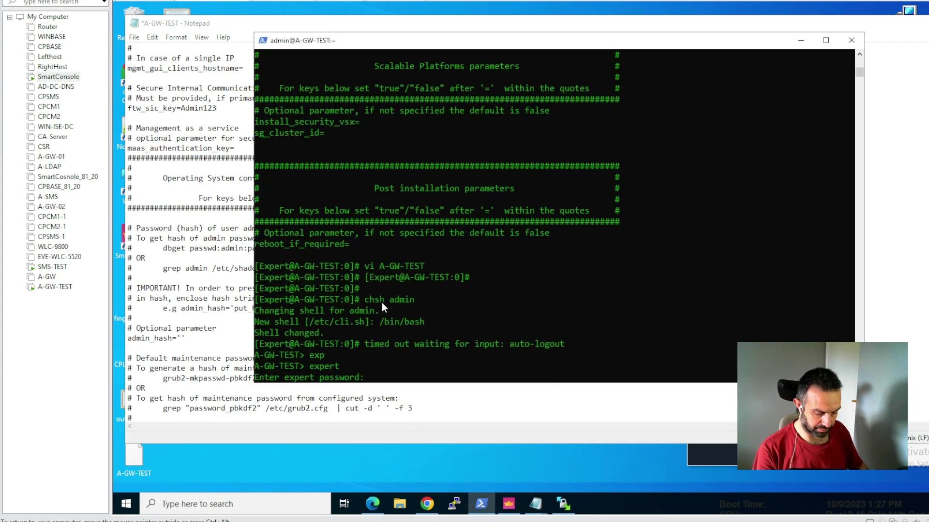
key(Return)
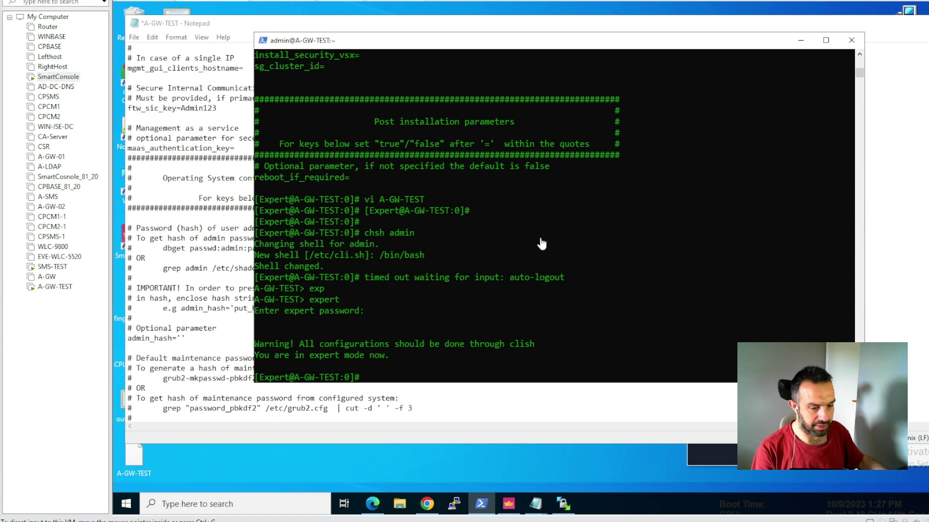
right_click(402, 305)
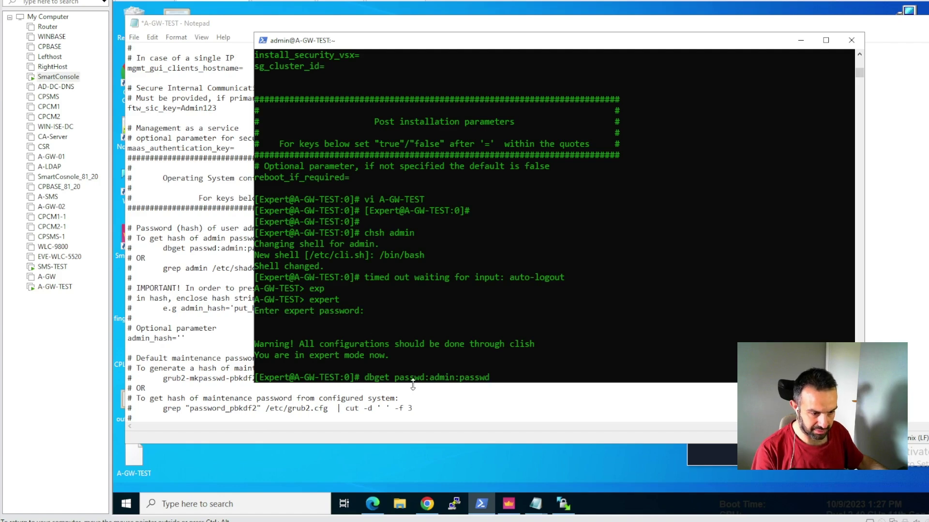
key(Return)
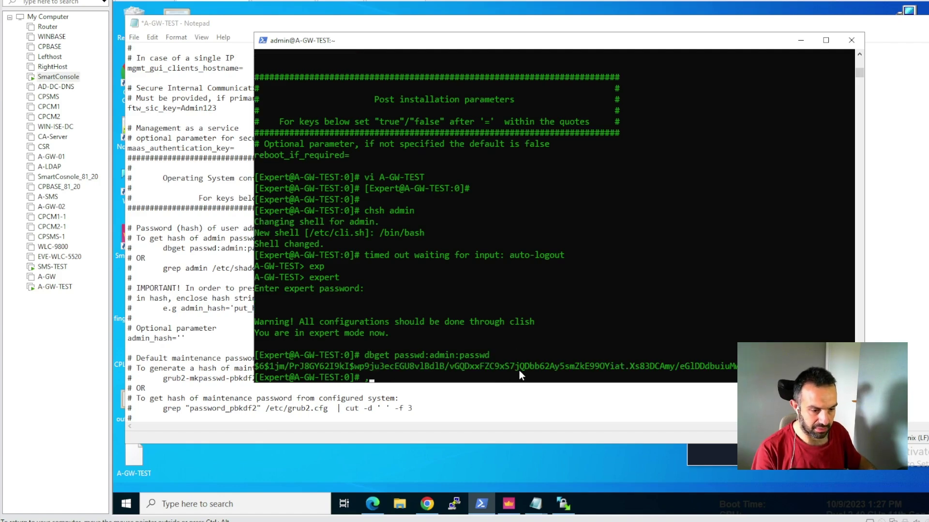
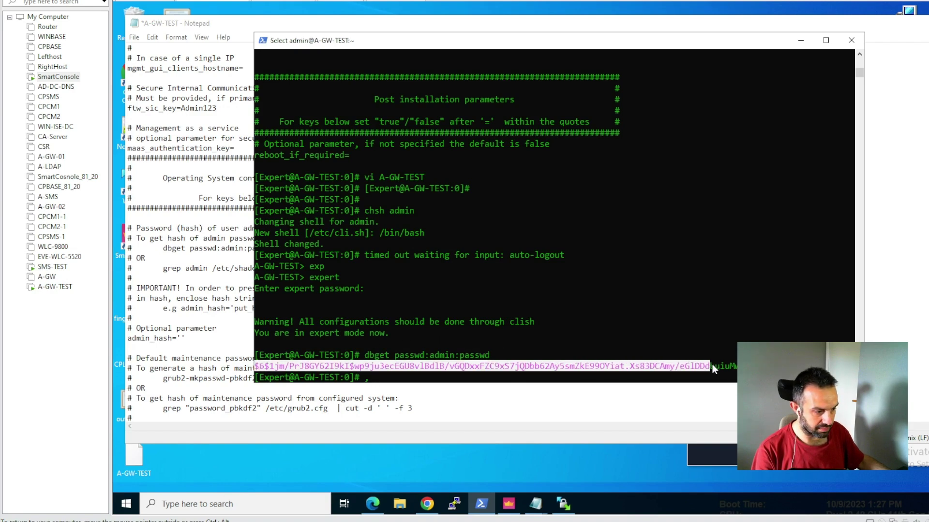
- Copy the dbget admin password hash from PuTTY into admin_hash='' in A-GW-TEST
key(ctrl+c)
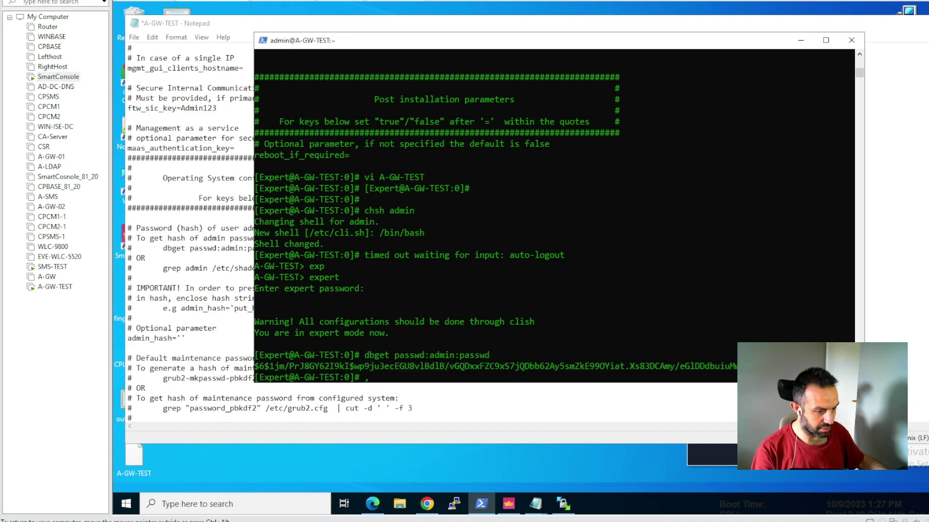
click(193, 339)
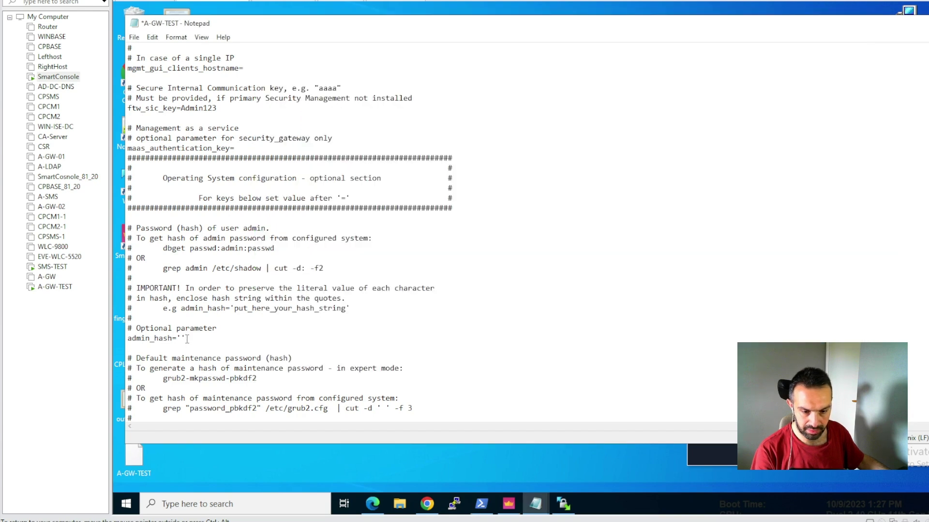
key(Left)
key(ctrl+v)
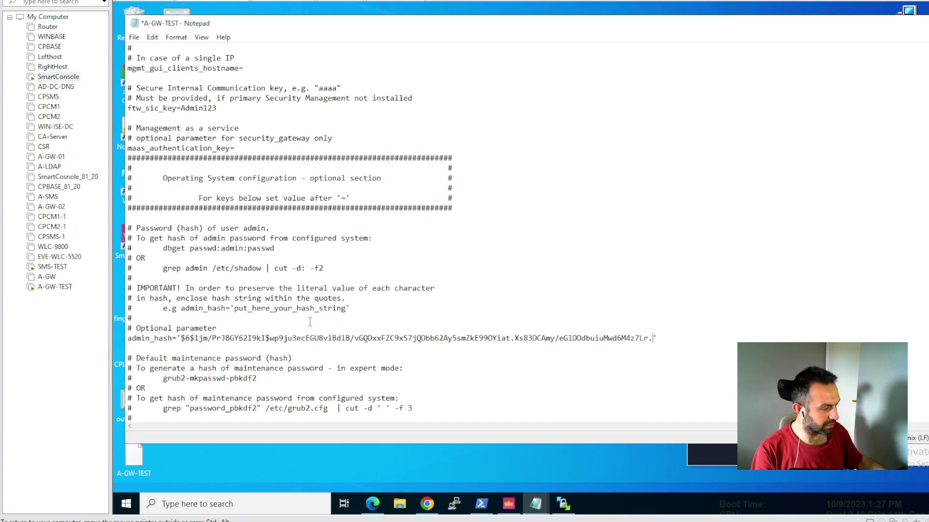
scroll(336, 323, down, 3)
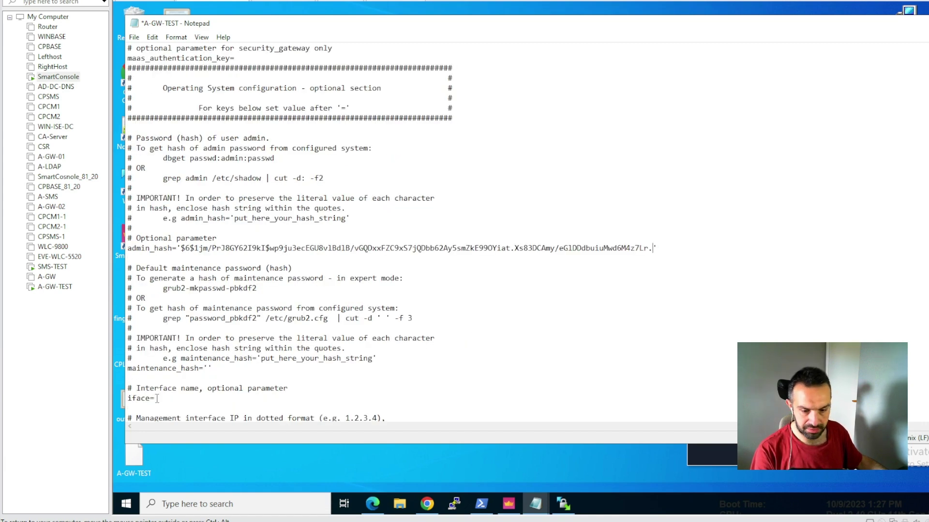
- Set the iface value to eth0
click(157, 399)
text(eth)
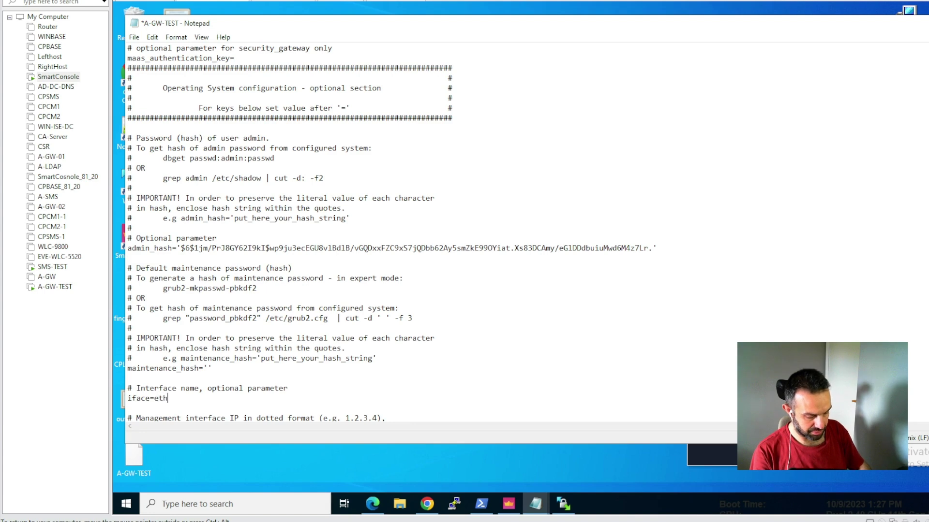
text(0)
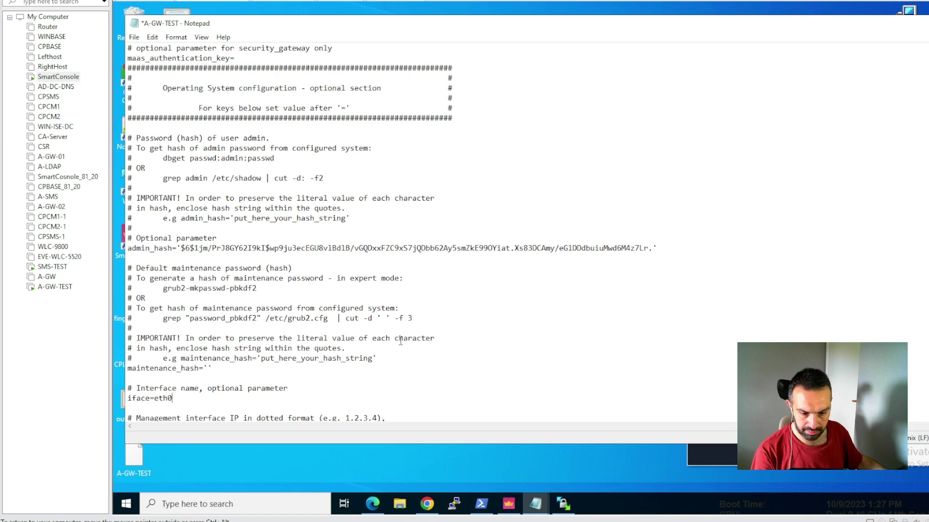
scroll(400, 342, down, 1)
scroll(400, 342, down, 1)
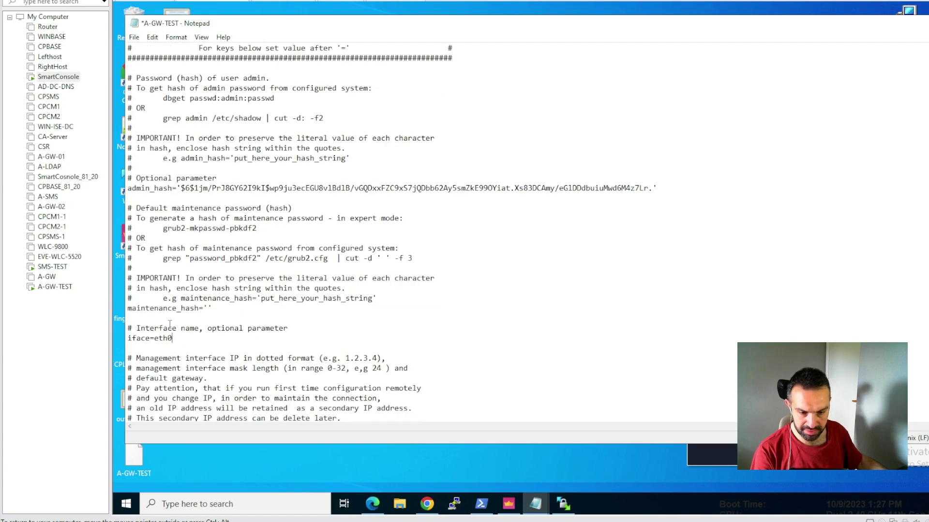
scroll(368, 314, down, 4)
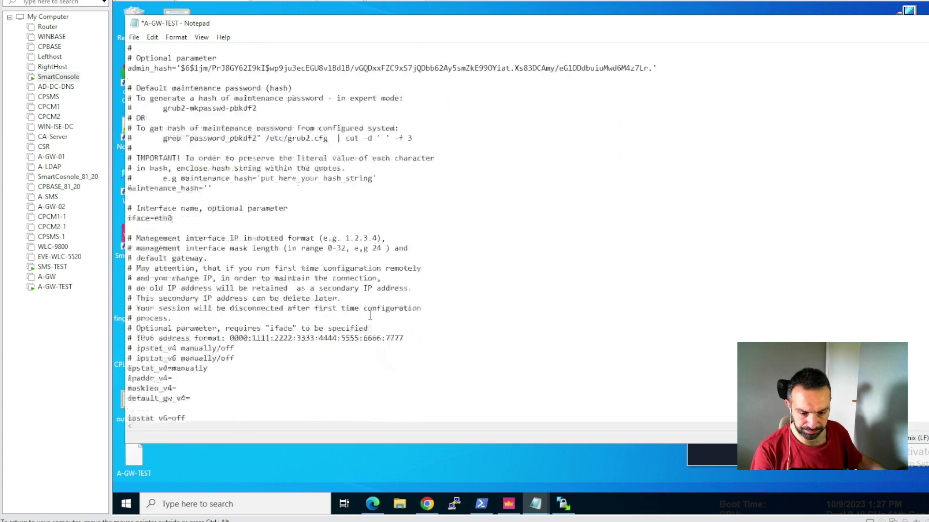
- Enter IPv4 address 10.0.0.15, mask length 24 and default gateway 10.0.0.1
click(180, 379)
text(10.0)
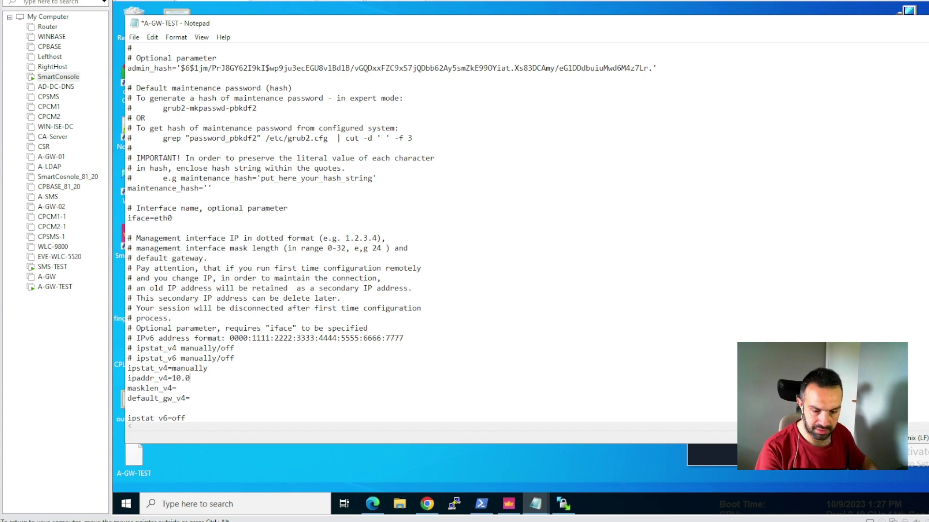
text(.0.15)
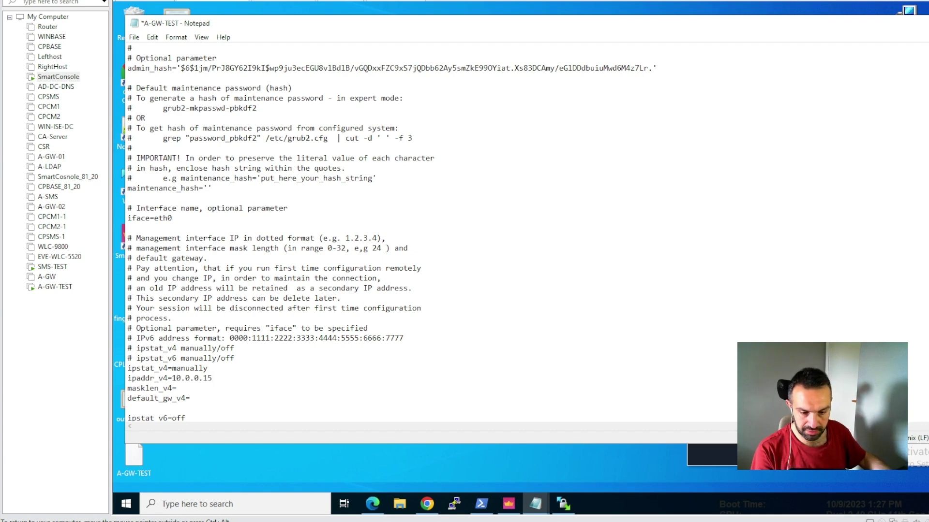
click(189, 388)
text(24)
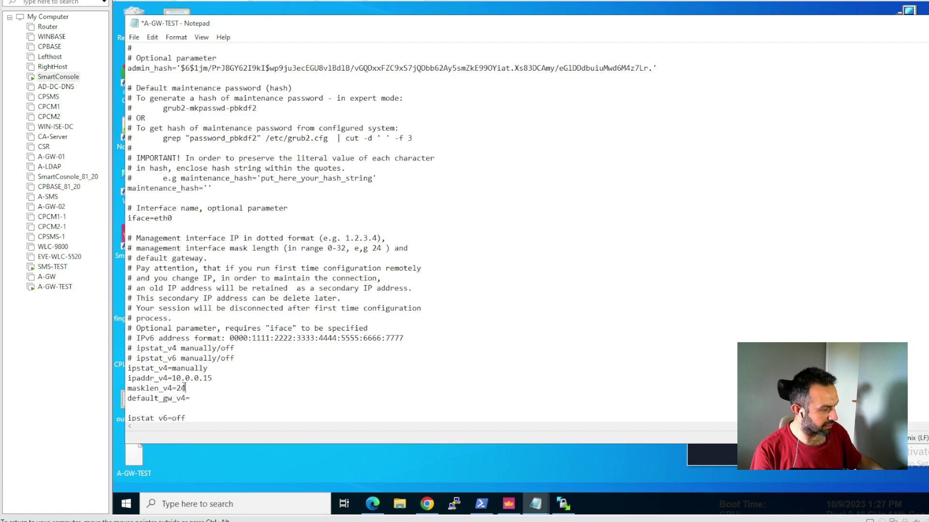
click(203, 398)
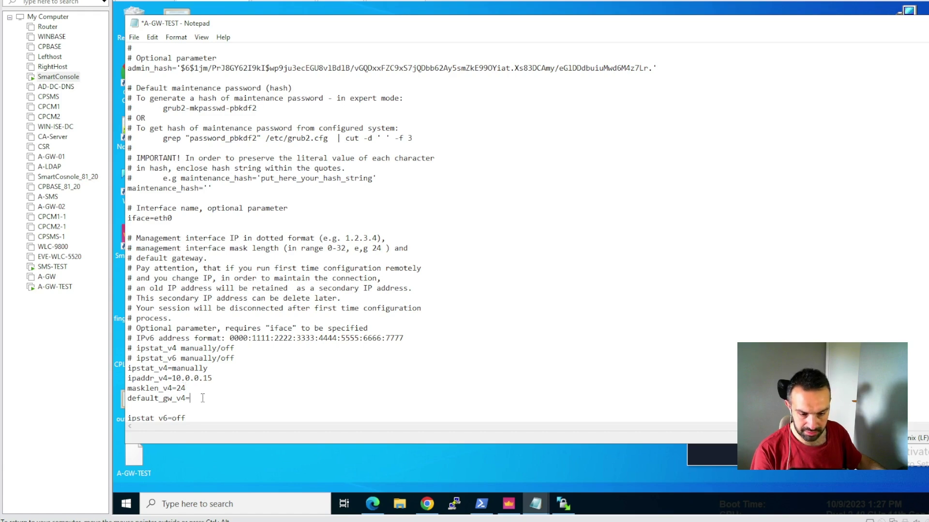
text(10.0.)
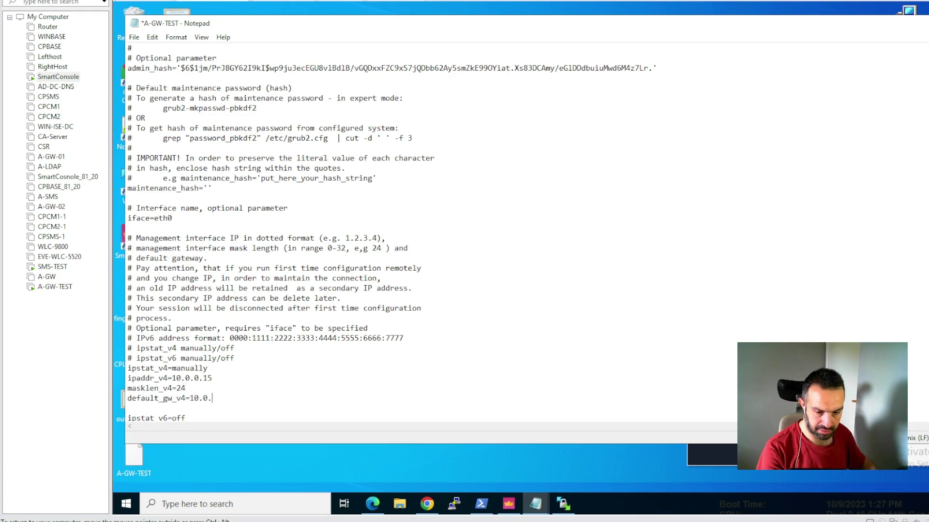
text(0.1)
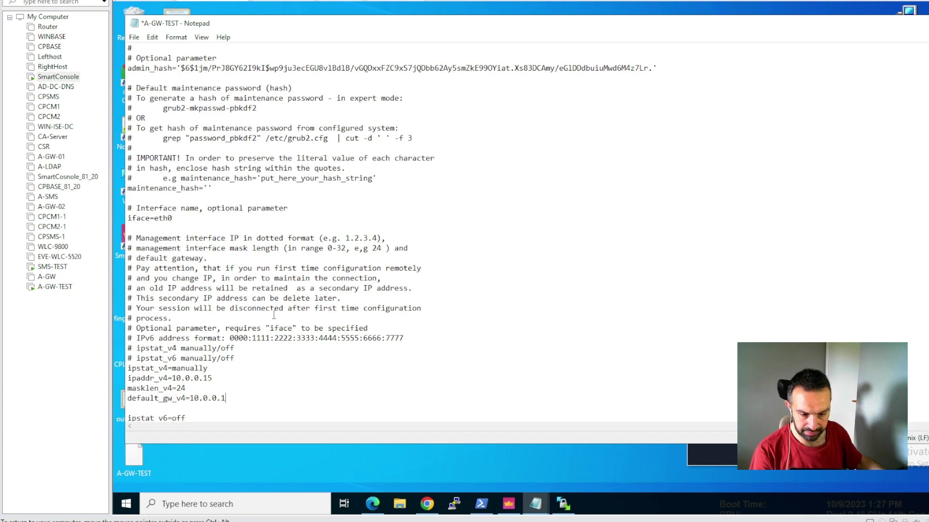
scroll(274, 315, down, 1)
scroll(274, 315, down, 2)
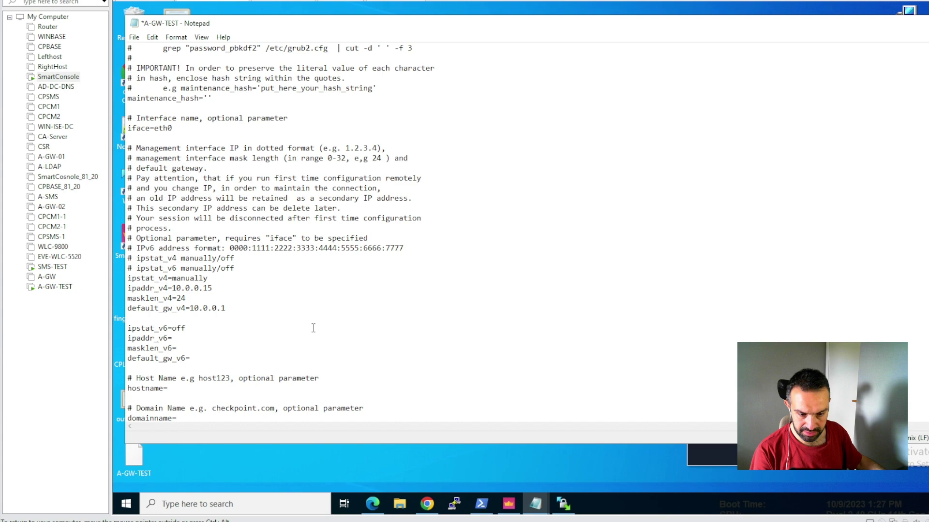
- Fill in hostname A-GW-TEST and domain name my.domain.local
scroll(309, 329, down, 1)
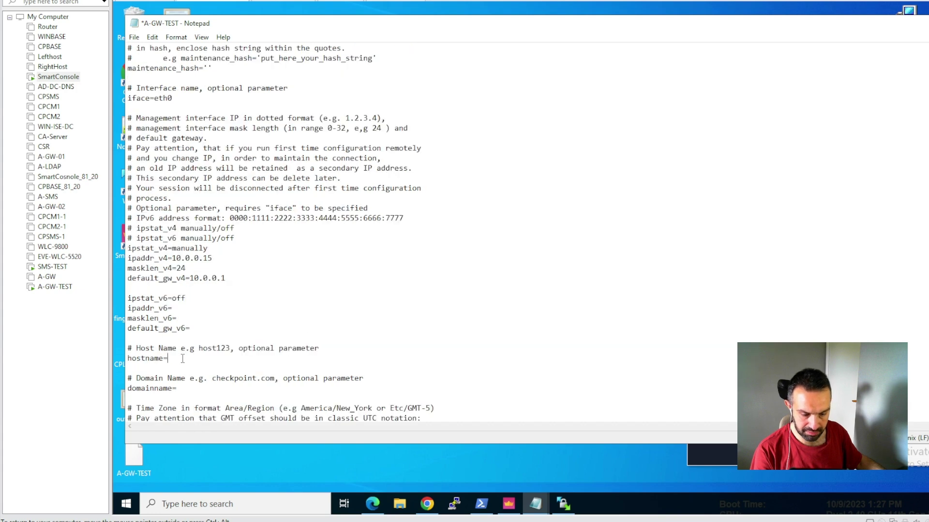
text(A-GW)
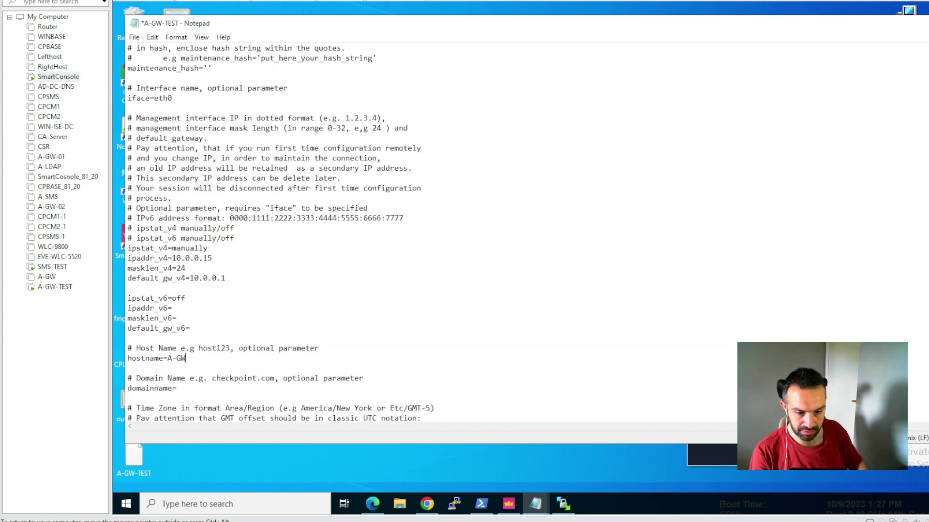
text(-TEST)
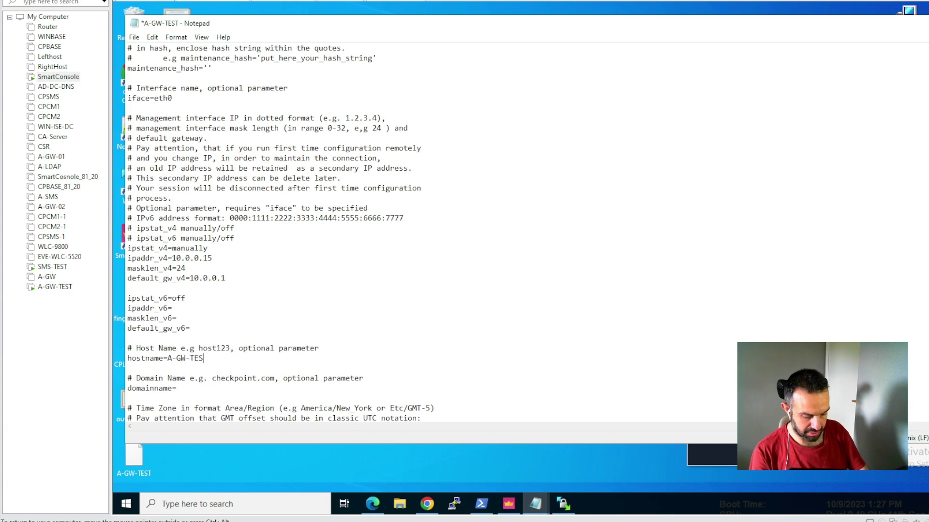
click(190, 394)
text(m)
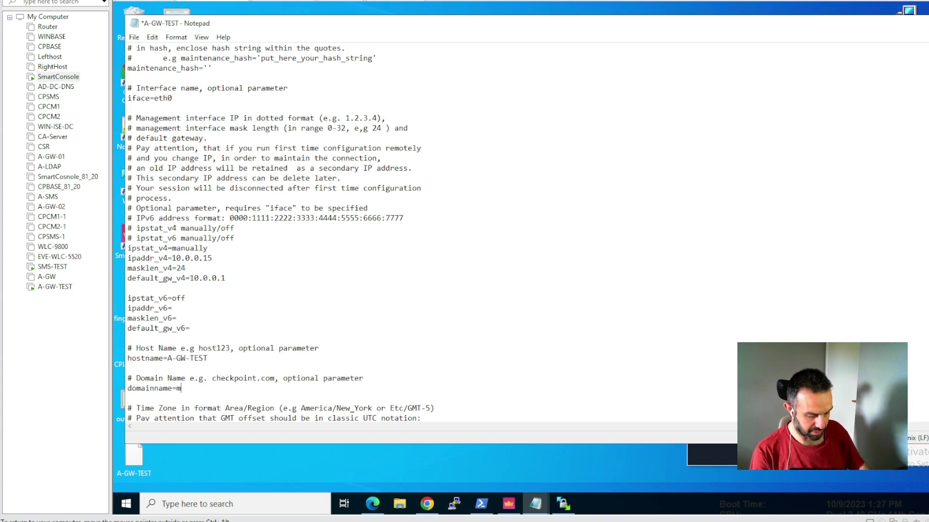
text(y.do)
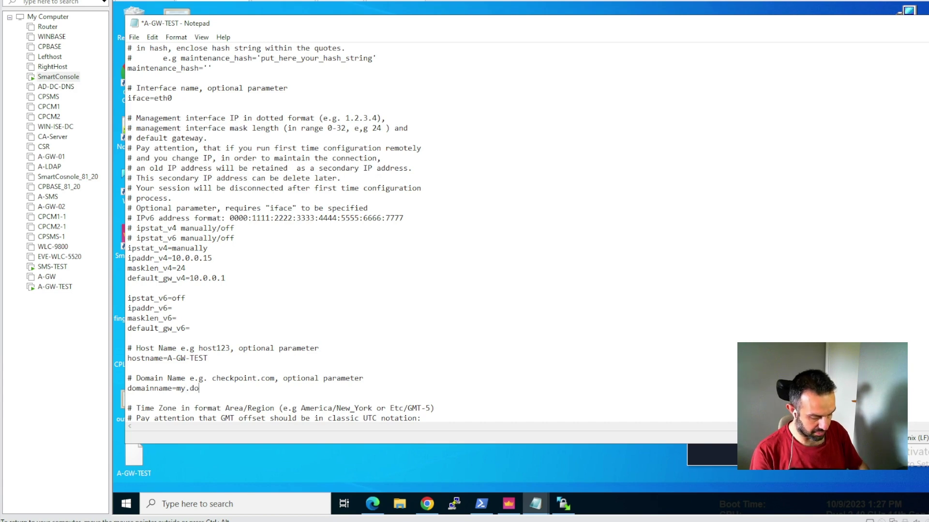
text(main.local)
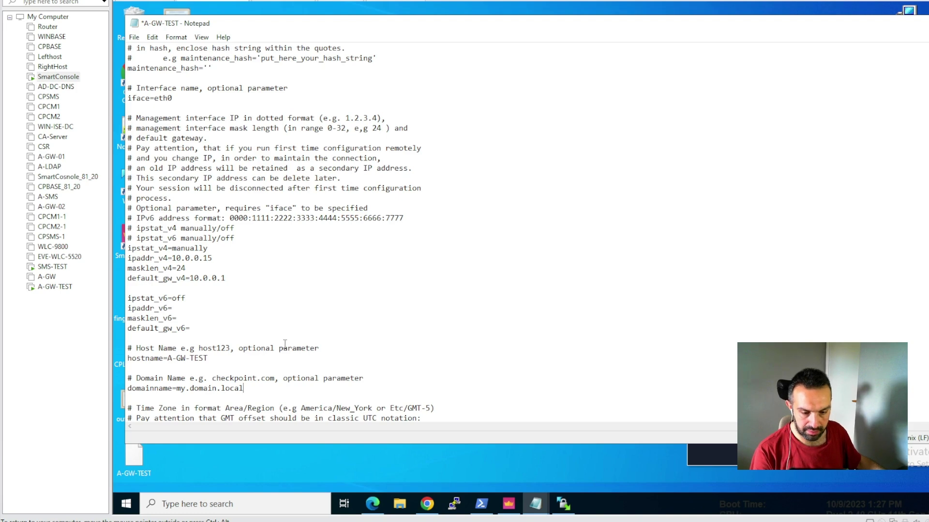
scroll(285, 344, down, 1)
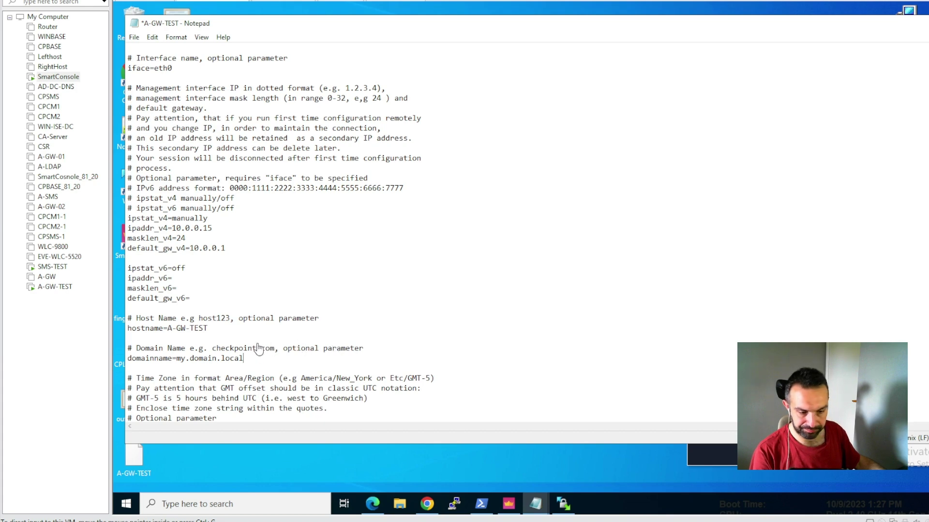
scroll(252, 358, down, 2)
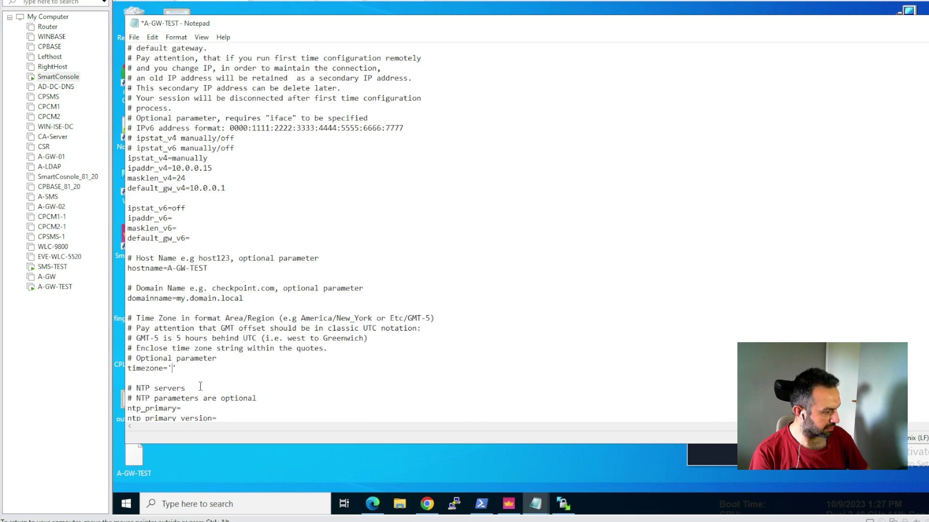
- Enter timezone Europe/Stockholm, ntp_primary 10.0.0.1 and primary DNS 8.8.8.8
text(Europ)
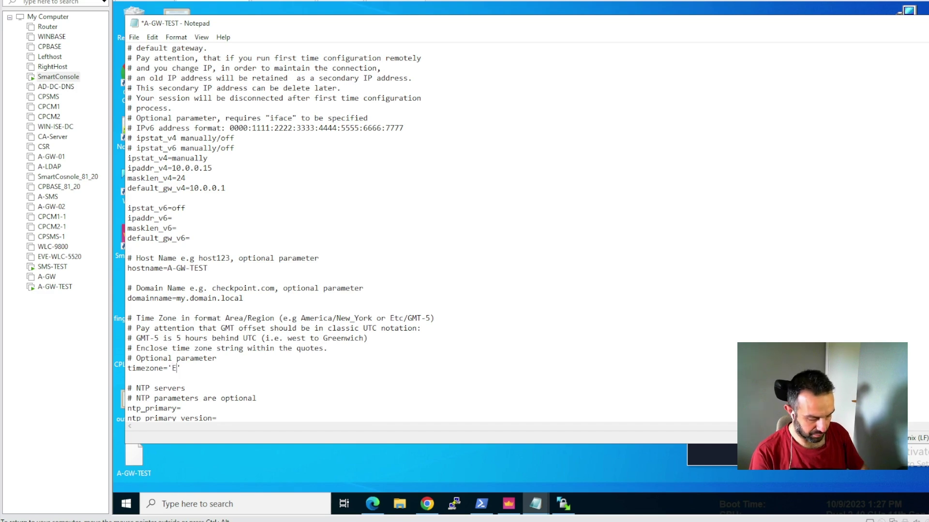
text(e/St)
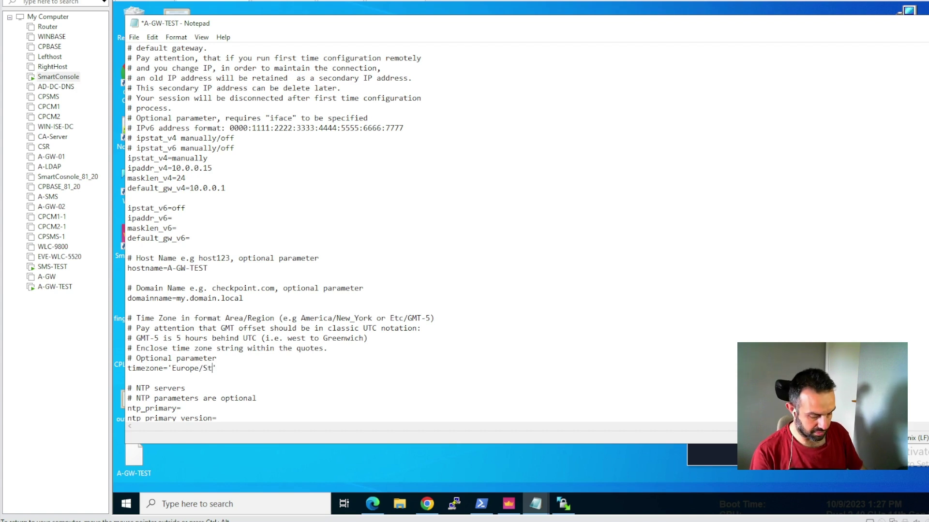
text(ockholm)
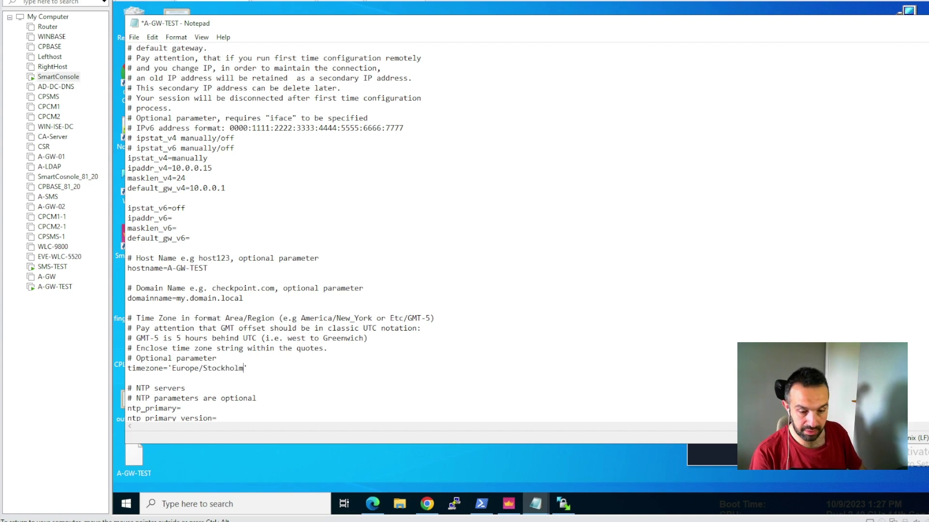
key(Down)
key(Down)
key(Down)
key(Down)
text(10.0.0.1)
scroll(428, 279, down, 1)
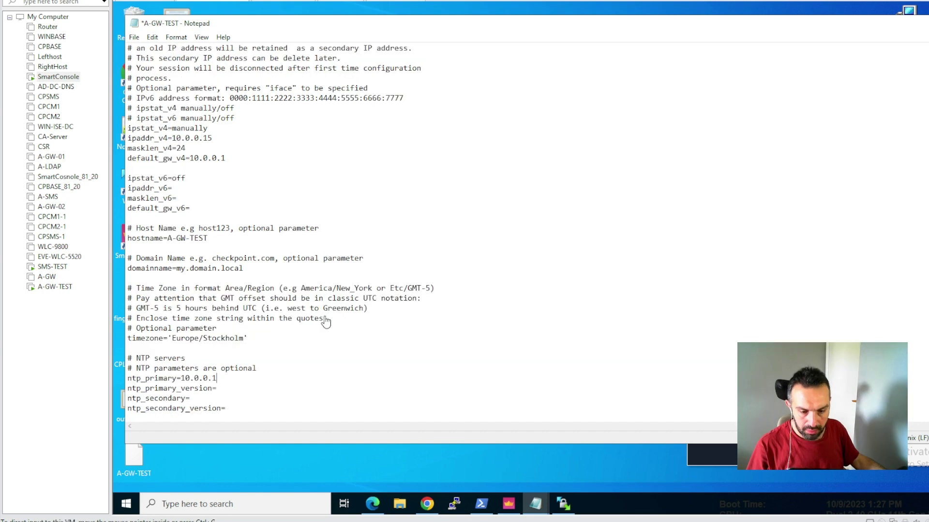
scroll(428, 278, down, 2)
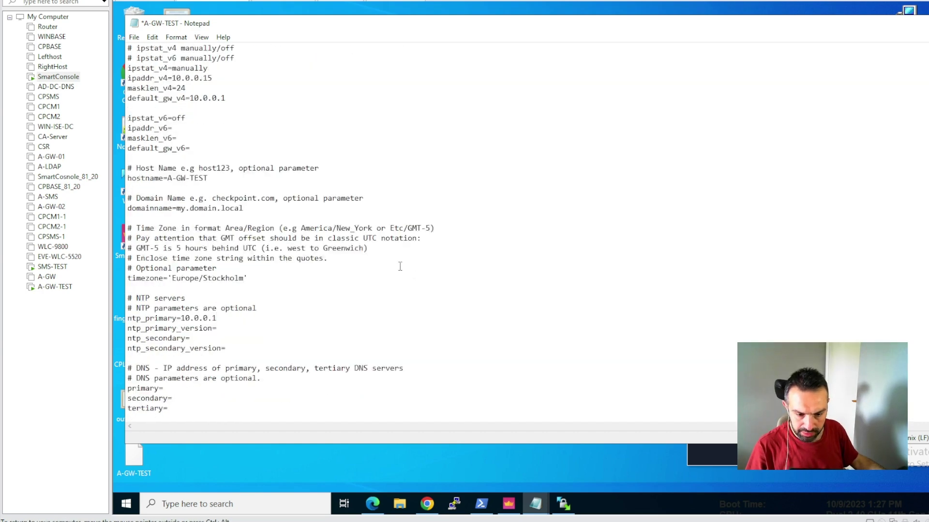
scroll(365, 261, down, 1)
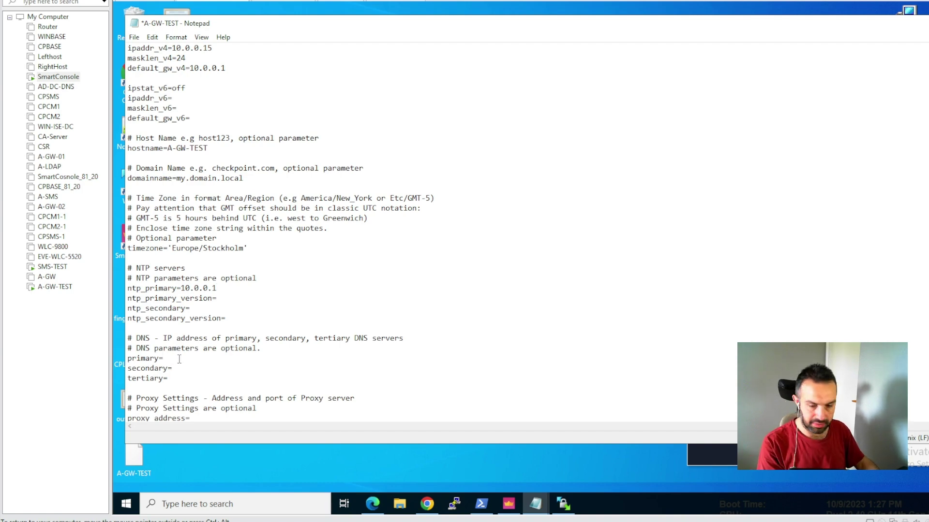
text(8.8.8.8)
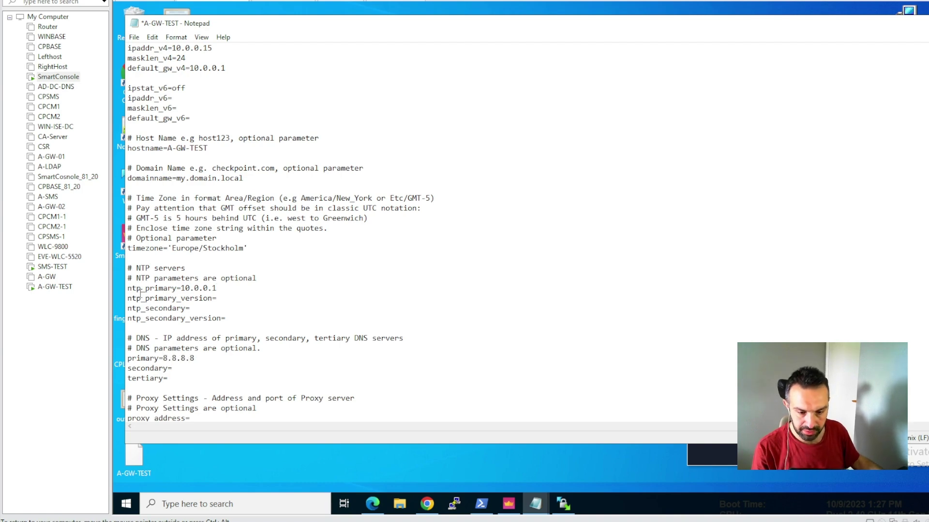
scroll(372, 278, down, 3)
scroll(337, 252, down, 5)
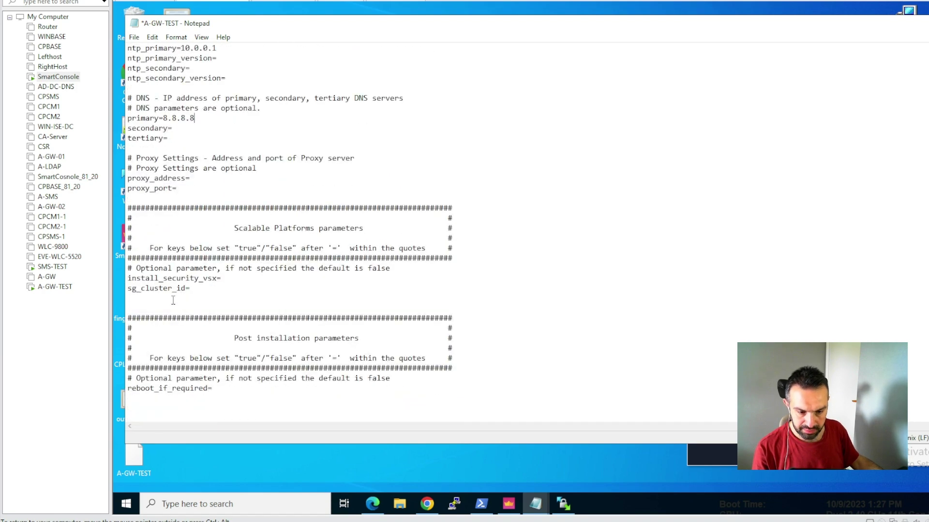
- Set reboot_if_required to "true" and save the A-GW-TEST file
click(223, 389)
text(")
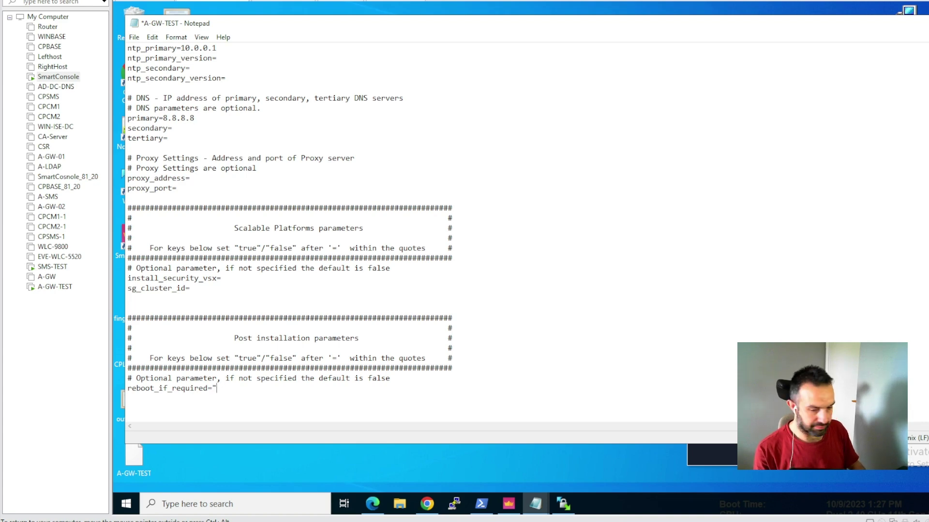
key(Left)
text(true)
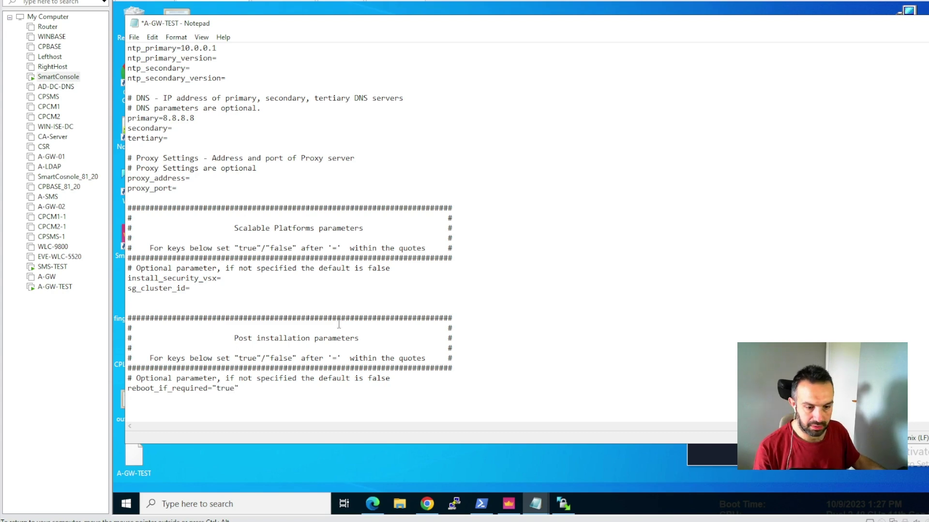
click(137, 40)
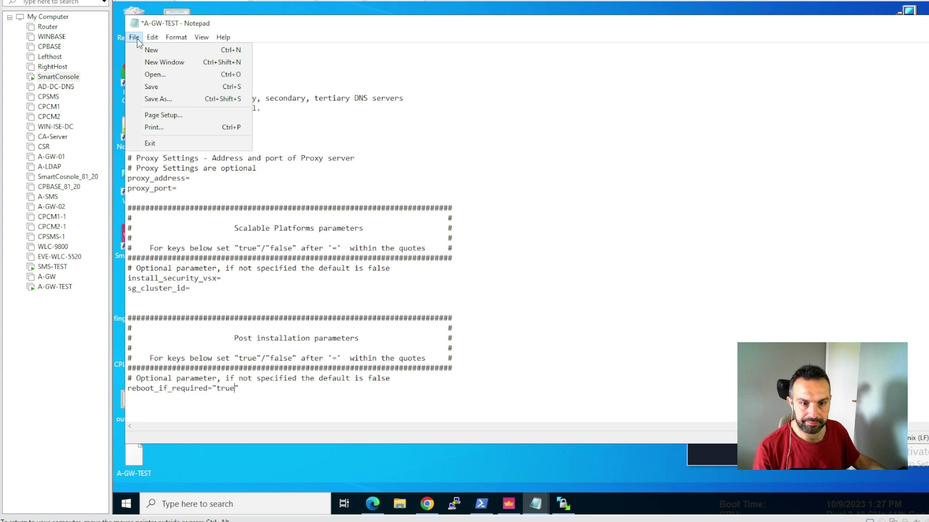
click(154, 88)
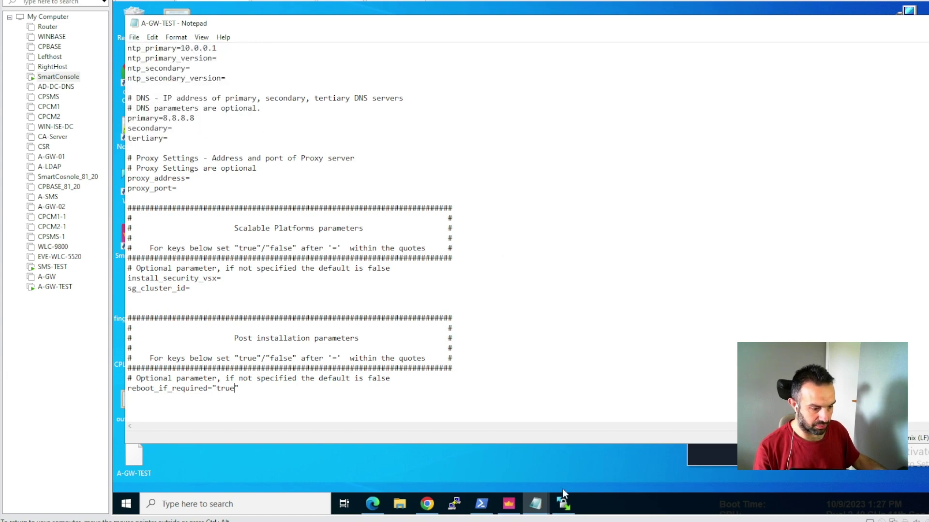
- Delete the old A-GW-TEST from /home/admin and upload the new Desktop copy
click(564, 505)
click(582, 187)
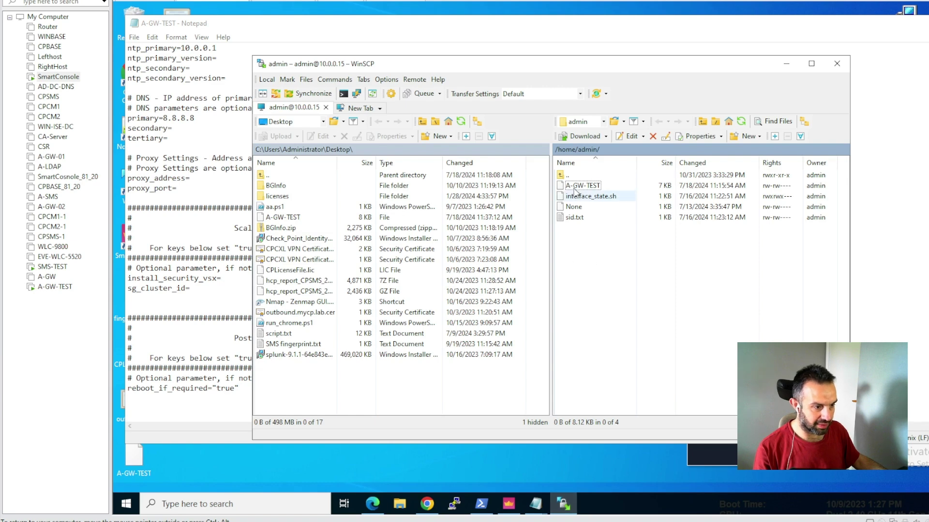
key(Delete)
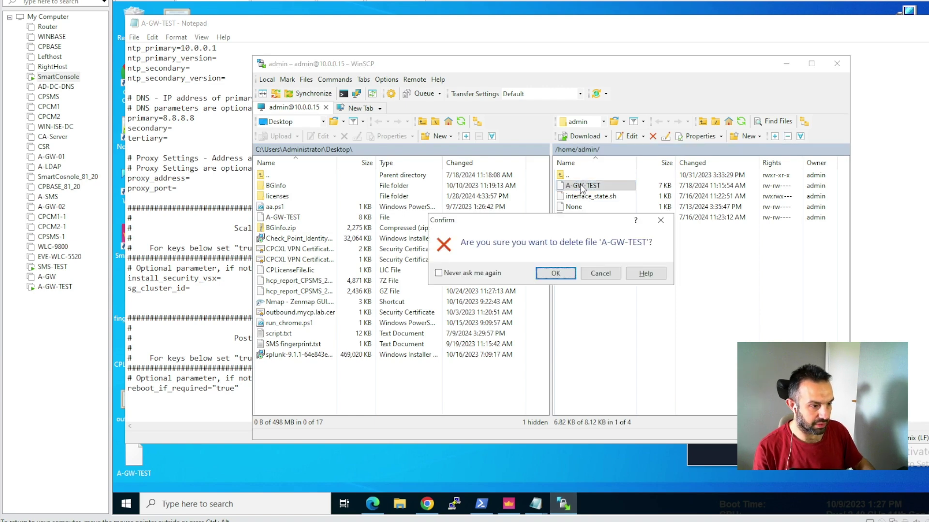
click(555, 274)
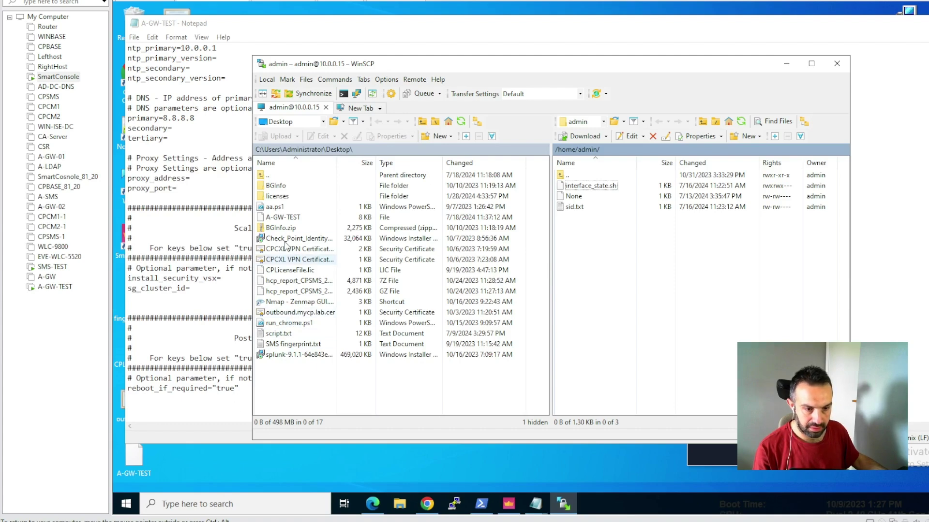
drag(286, 222, 605, 254)
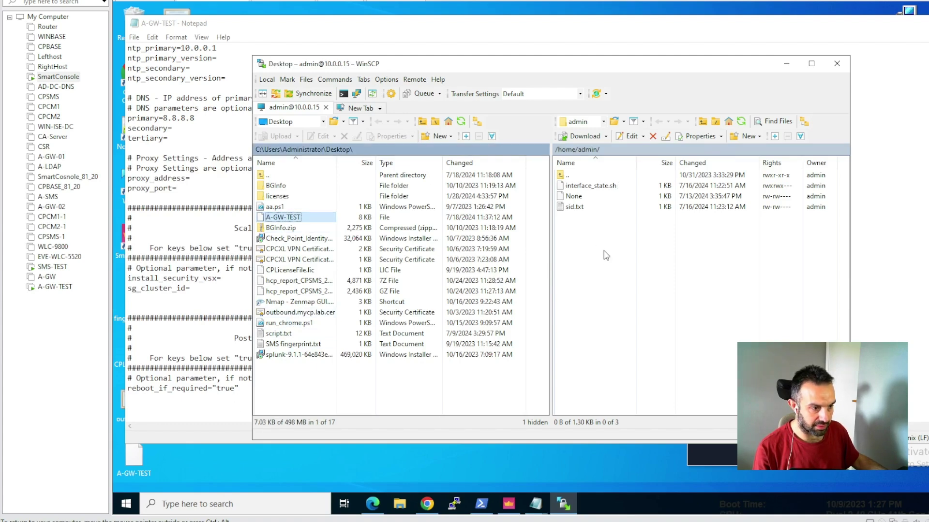
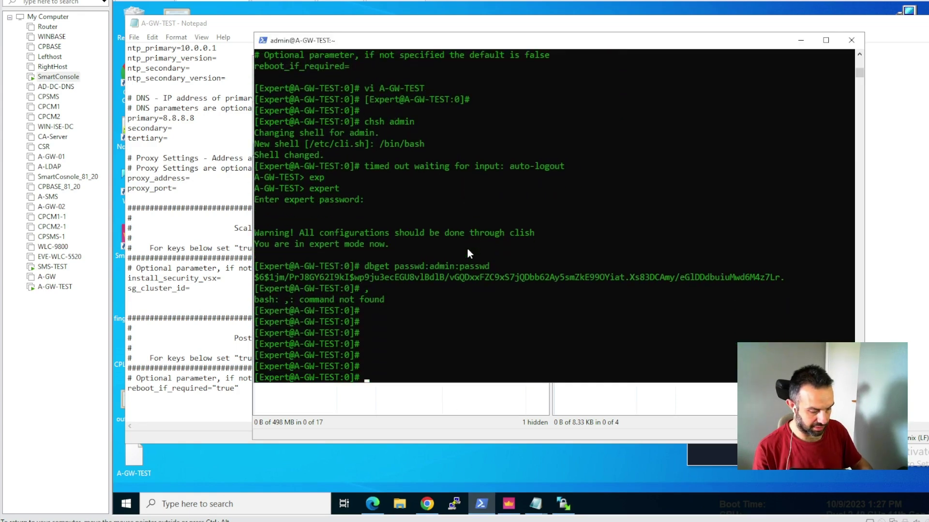
- List the home directory files, then enter the command config_system -f A-GW-TEST --dry-run
text(ls)
key(Return)
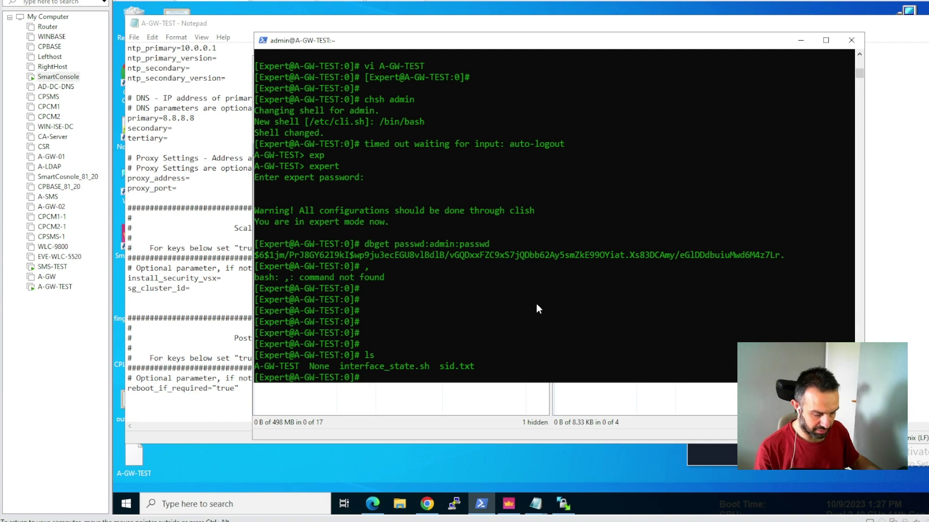
text(onfig_)
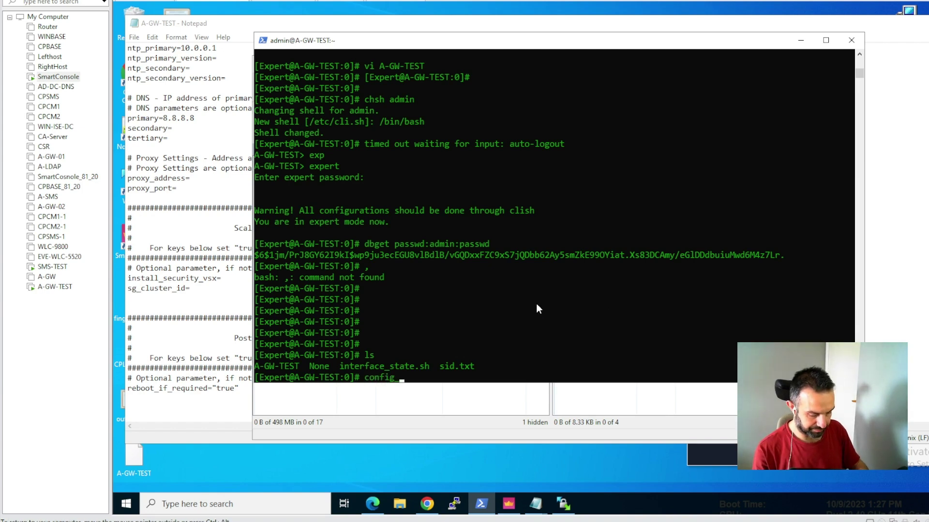
text(system )
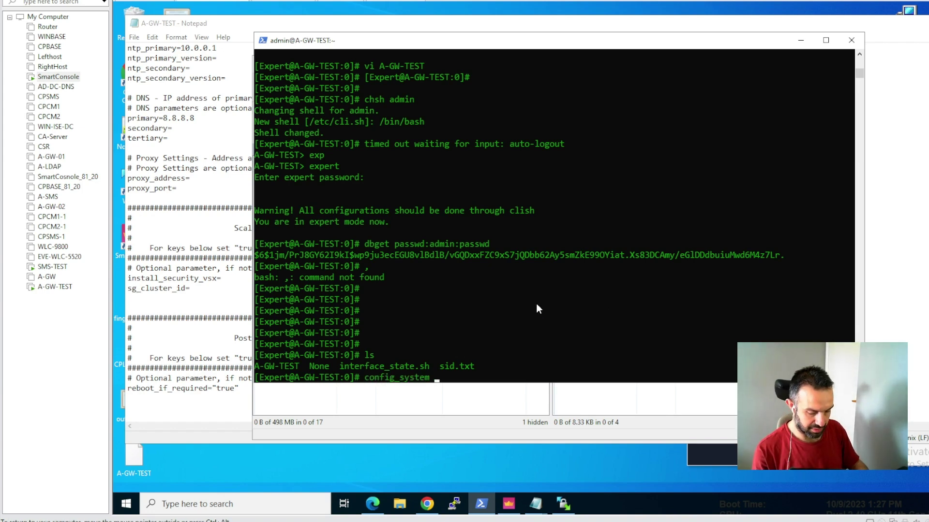
text(-f)
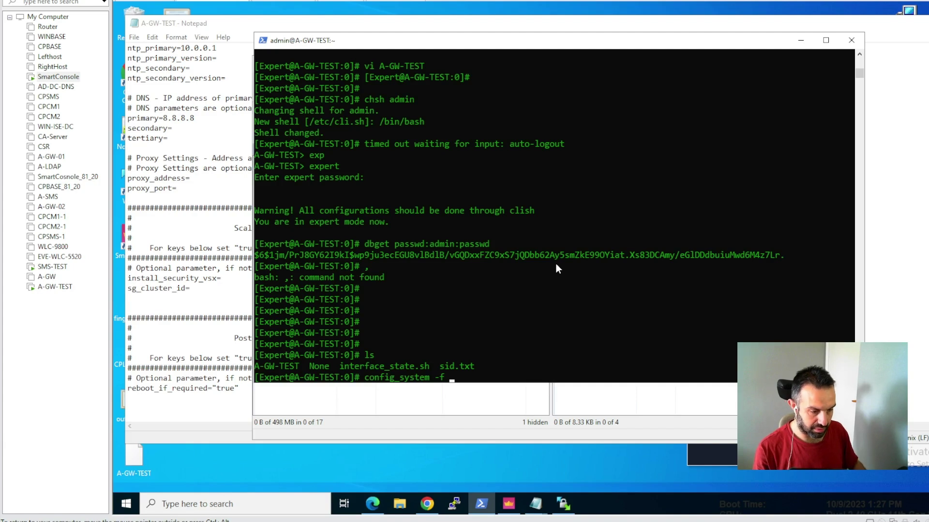
text( A)
key(Tab)
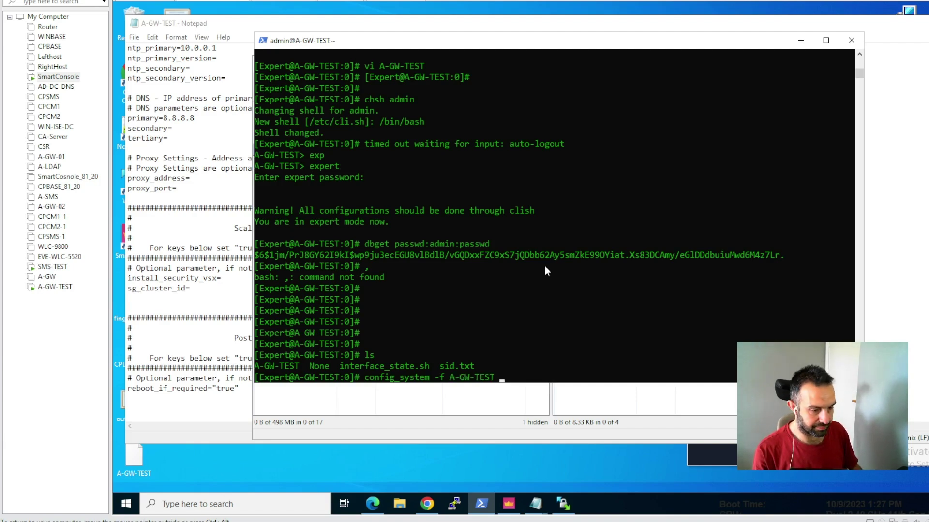
text(--dr)
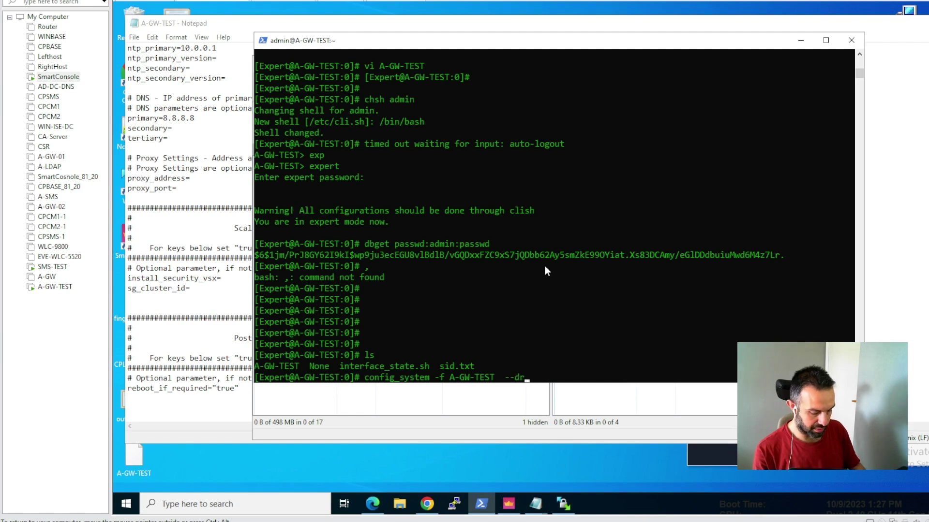
text(y)
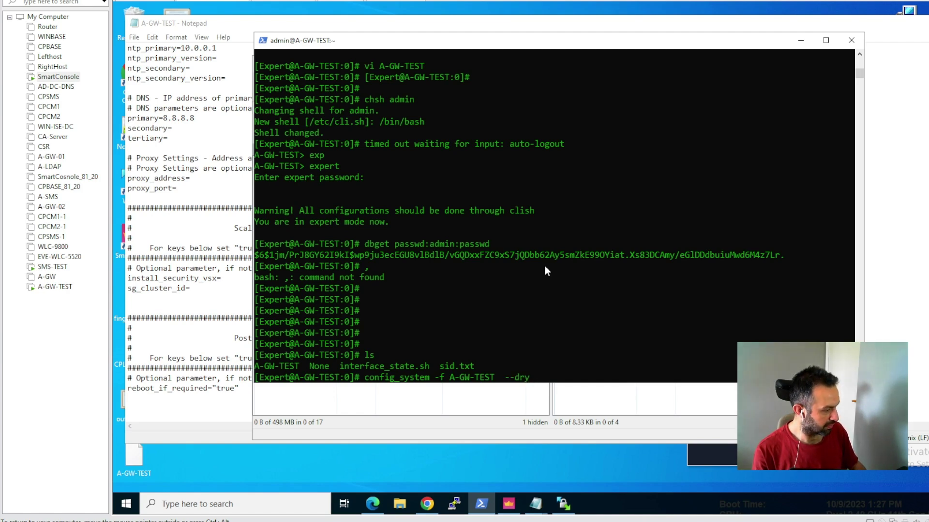
text(-run)
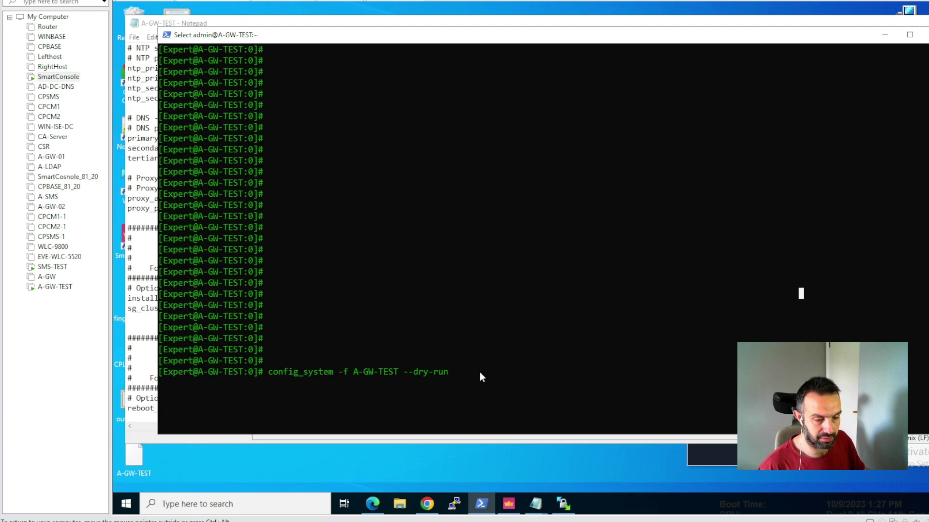
key(Return)
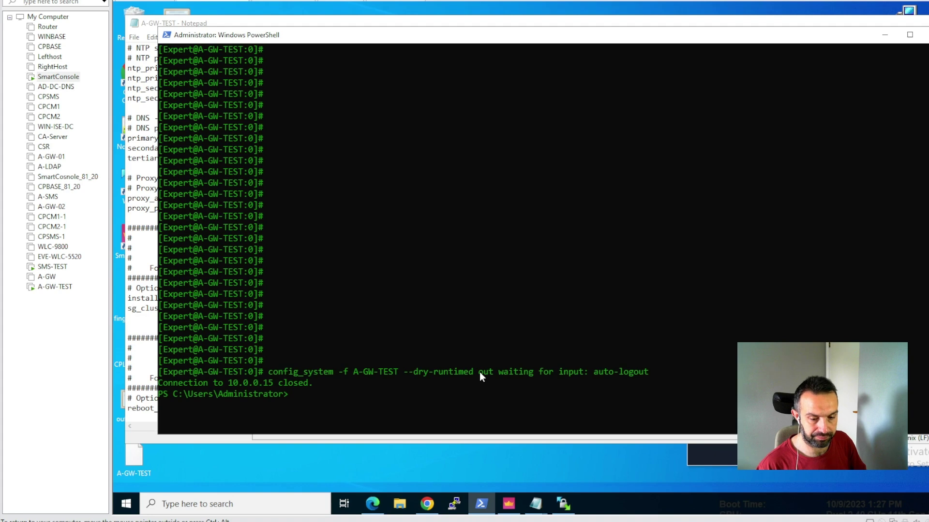
key(Up)
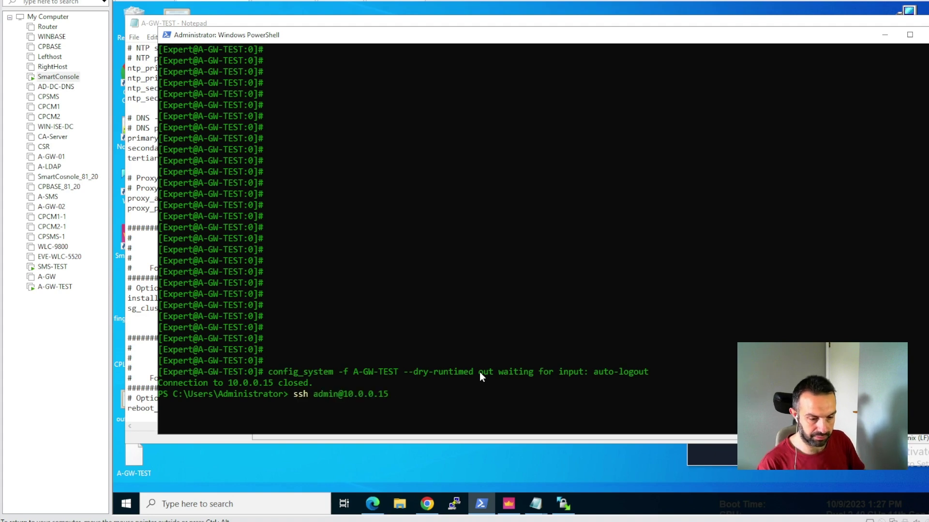
key(Return)
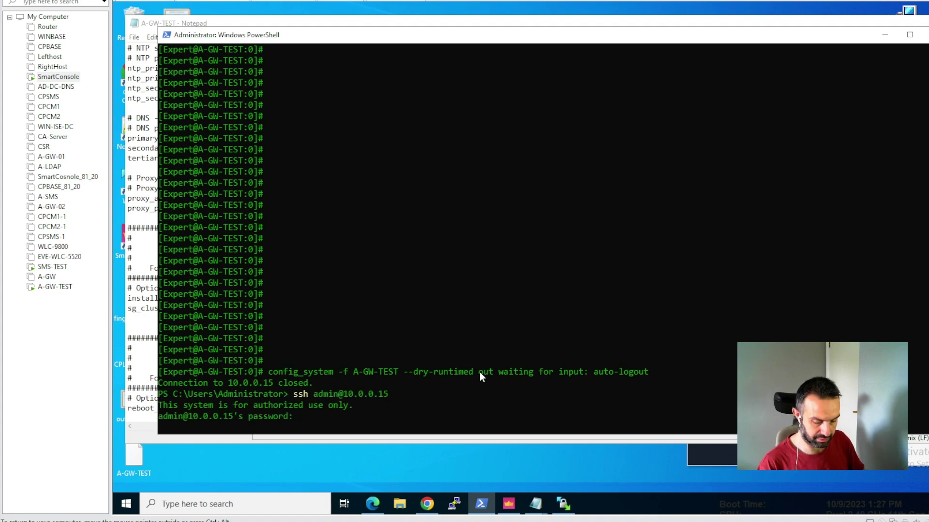
key(Return)
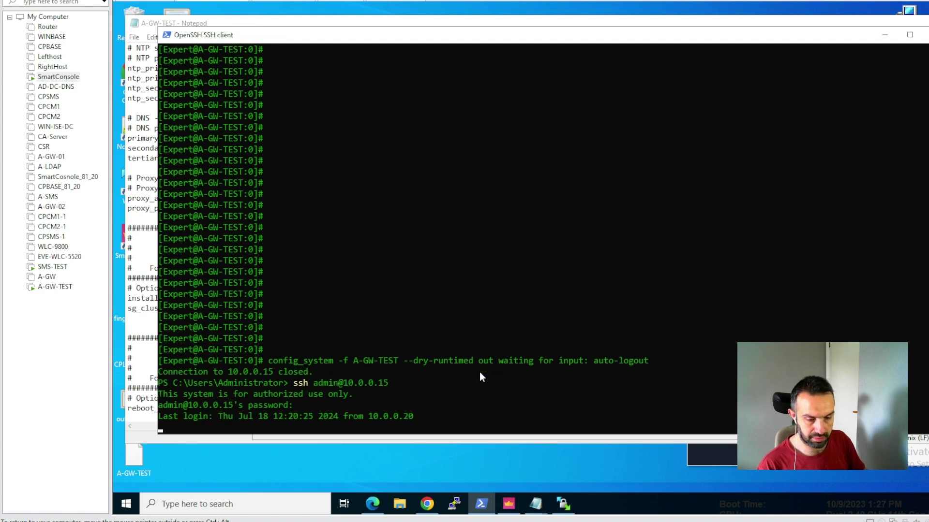
text(expe)
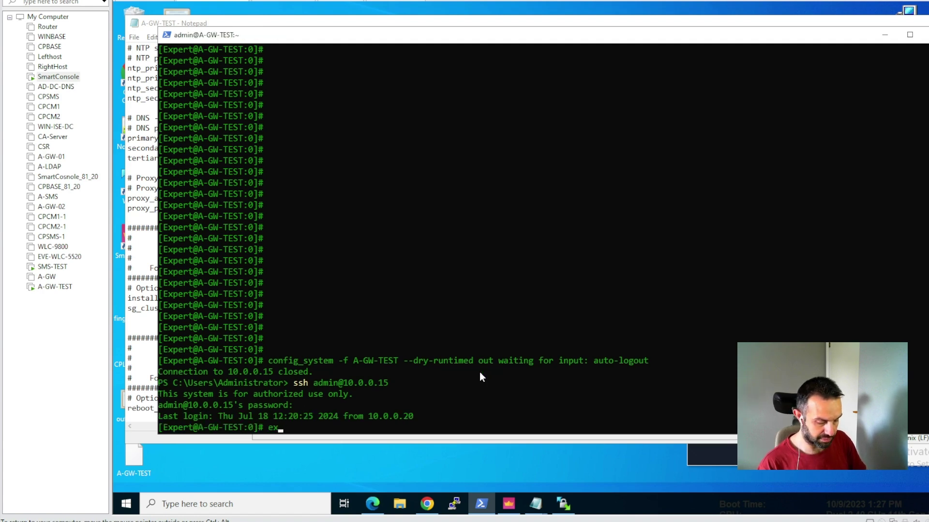
text(_p)
key(Return)
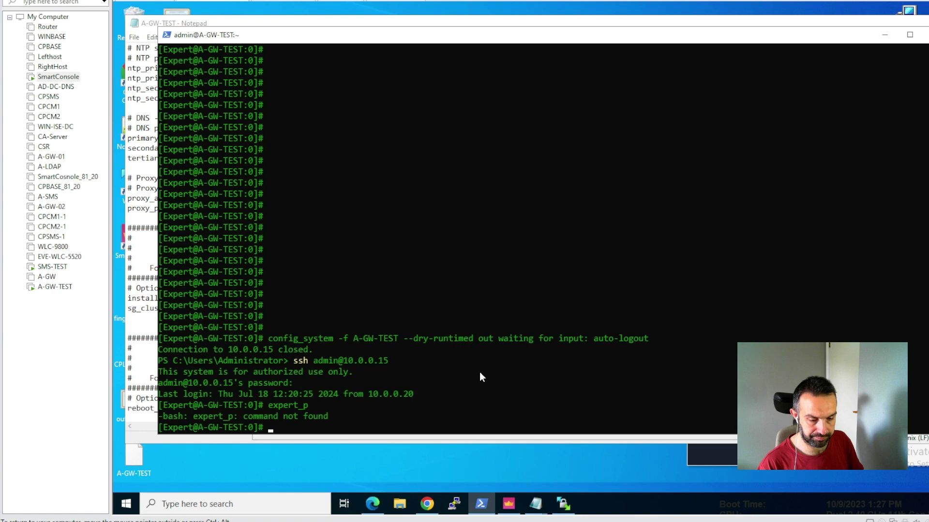
- Run config_system -f A-GW-TEST --dry-run to validate the configuration file
key(Up)
key(BackSpace)
key(BackSpace)
key(BackSpace)
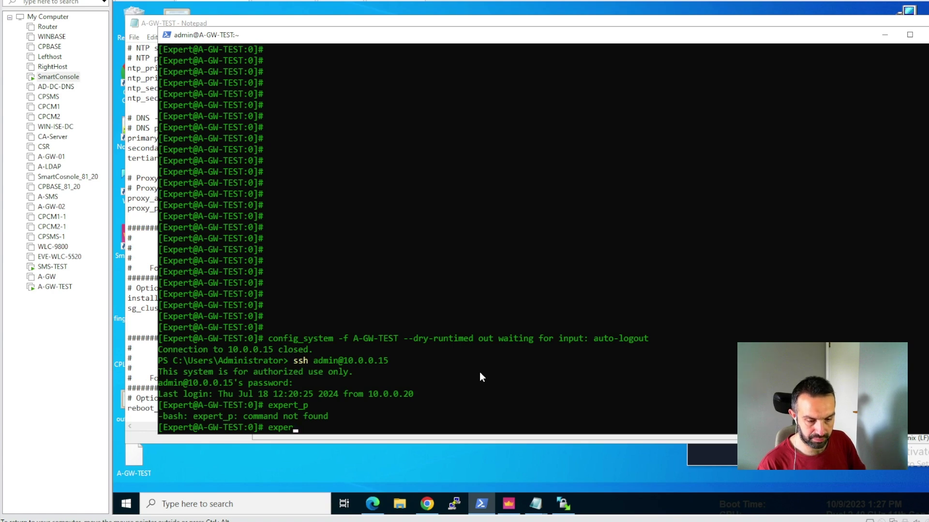
key(BackSpace)
key(BackSpace)
key(BackSpace)
key(BackSpace)
key(BackSpace)
text(c)
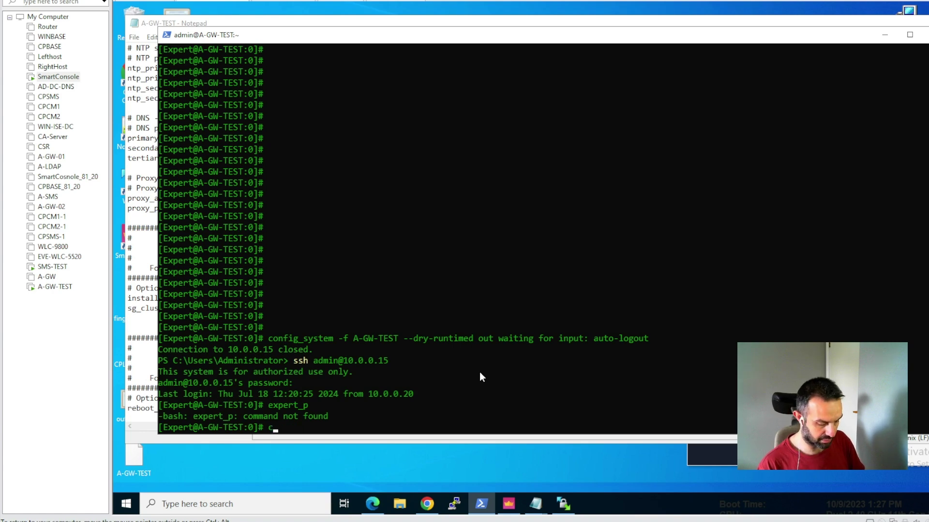
text(onfig_sy)
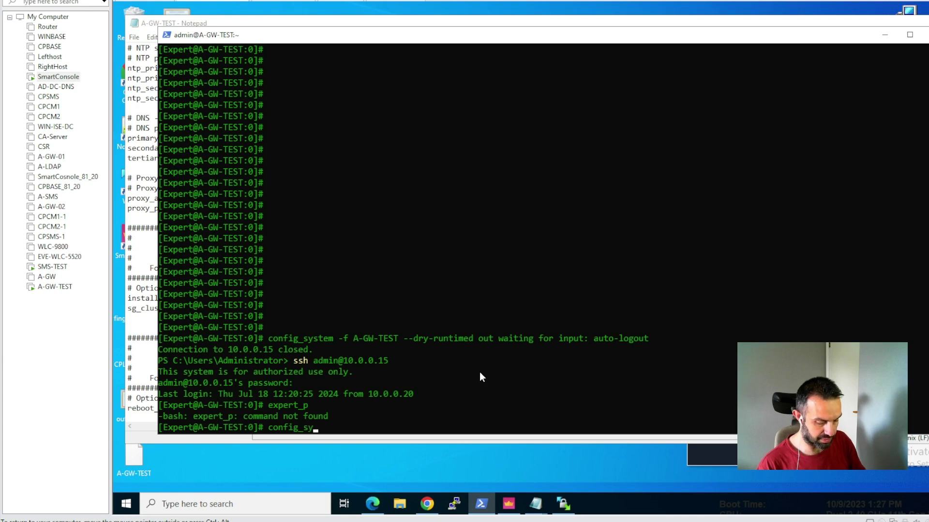
text(stem -f )
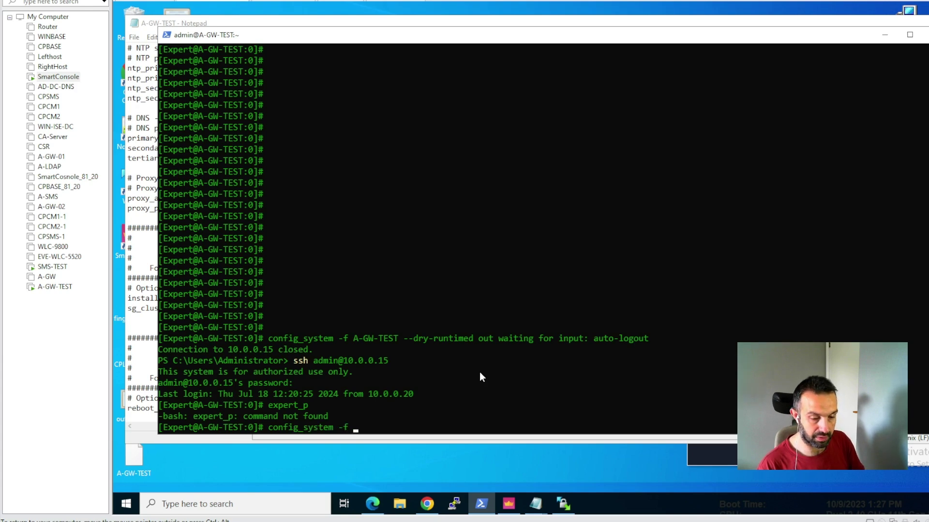
text(A-GW-TEST )
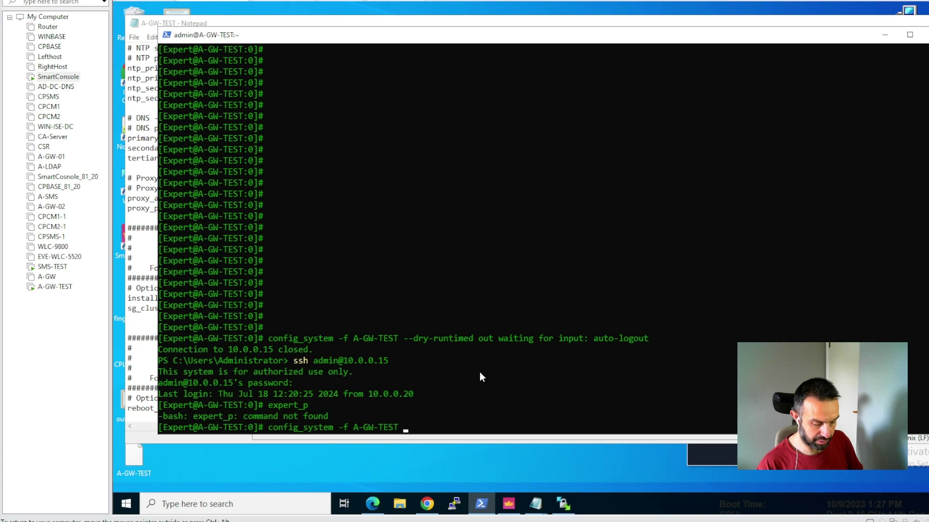
text(--dry)
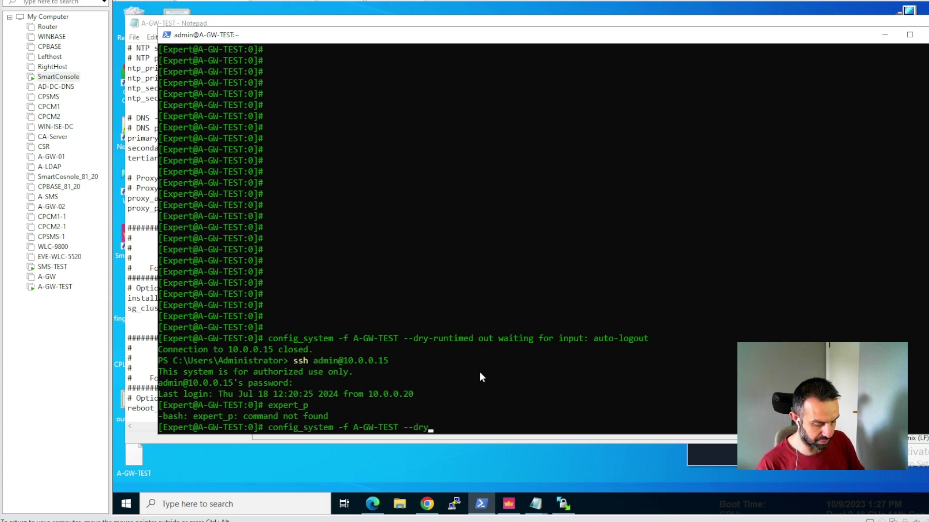
text(-run)
key(Return)
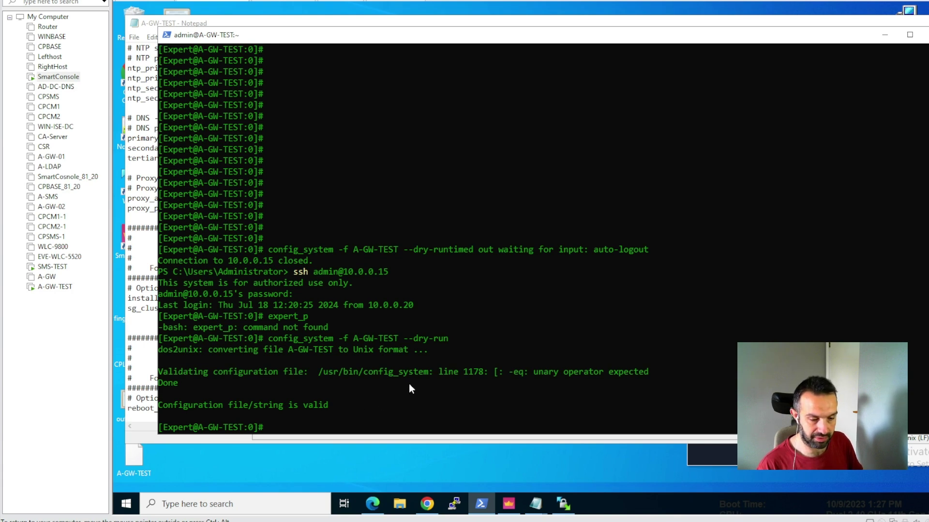
- Run config_system -f A-GW-TEST without --dry-run to apply the first-time configuration
key(Up)
key(BackSpace)
key(BackSpace)
key(BackSpace)
key(BackSpace)
key(BackSpace)
key(BackSpace)
key(BackSpace)
key(BackSpace)
key(BackSpace)
key(BackSpace)
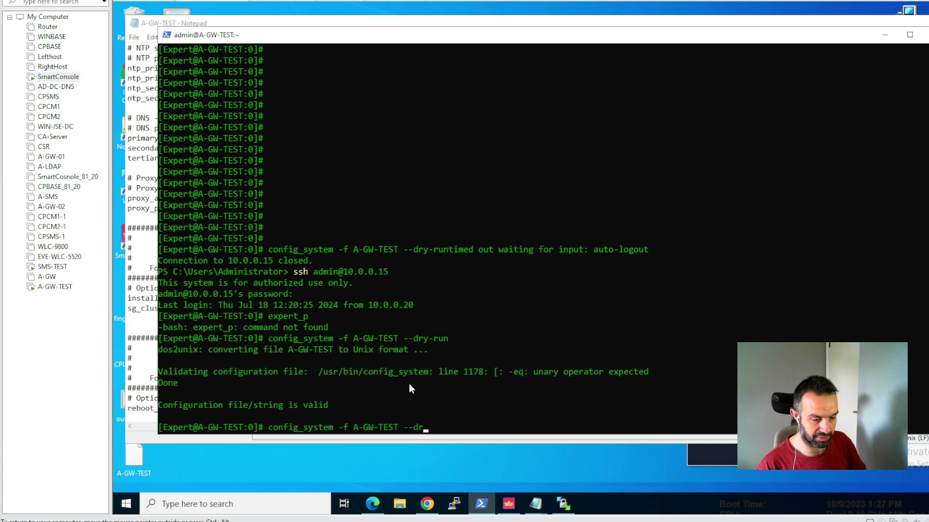
key(Return)
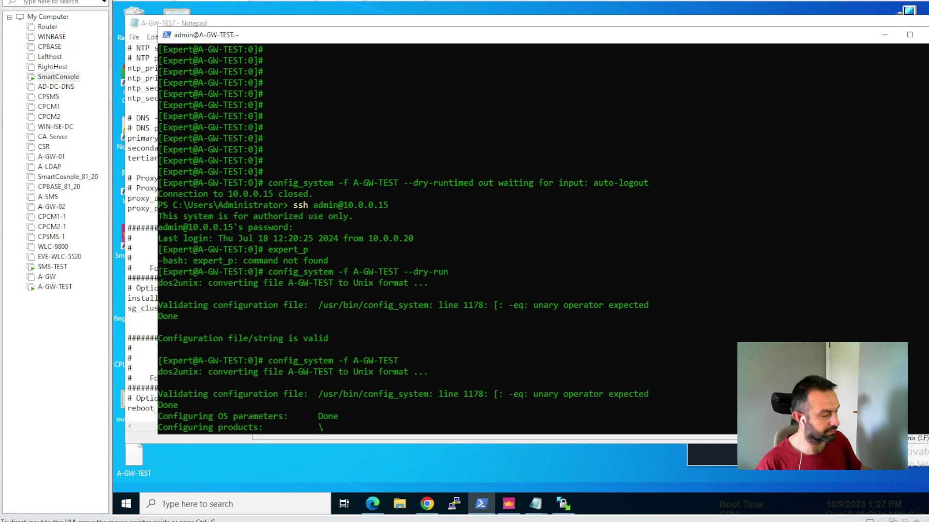
- After the session disconnects, switch from the gateway console back to the SmartConsole machine's desktop
click(425, 338)
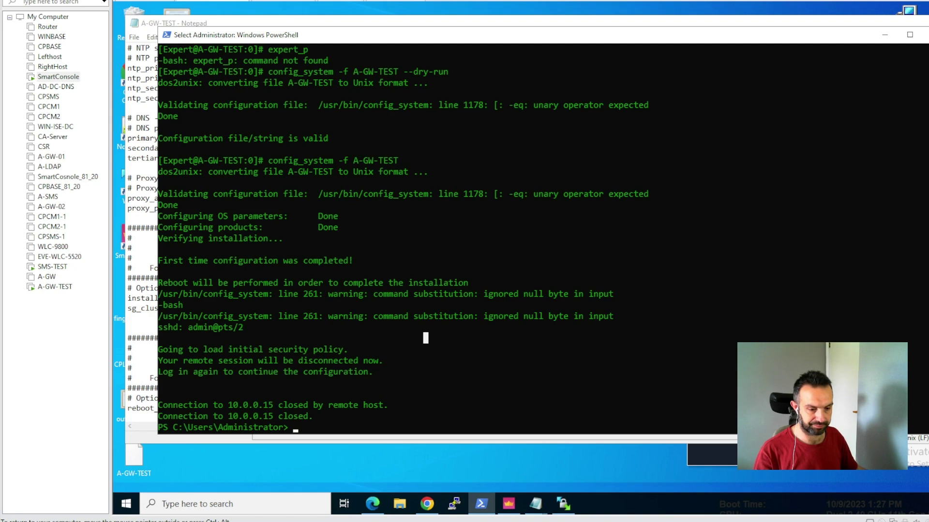
key(ctrl+Tab)
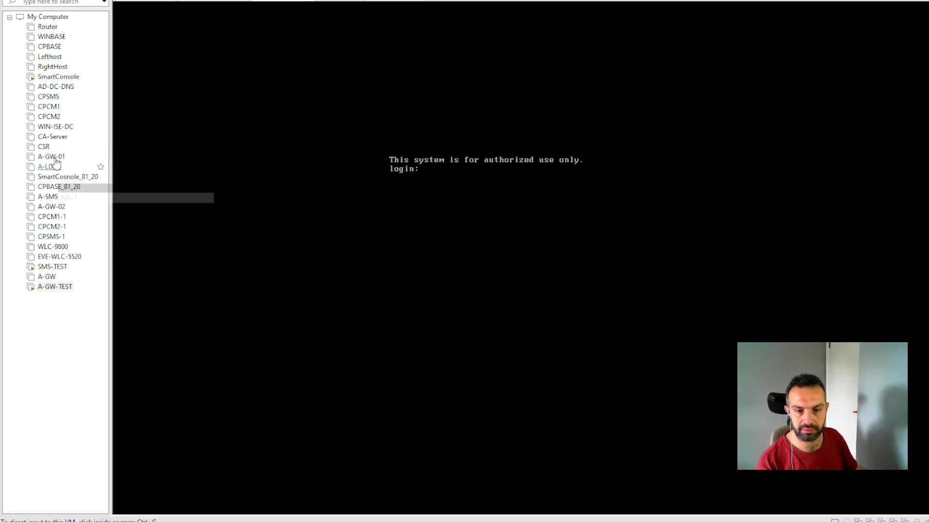
click(59, 78)
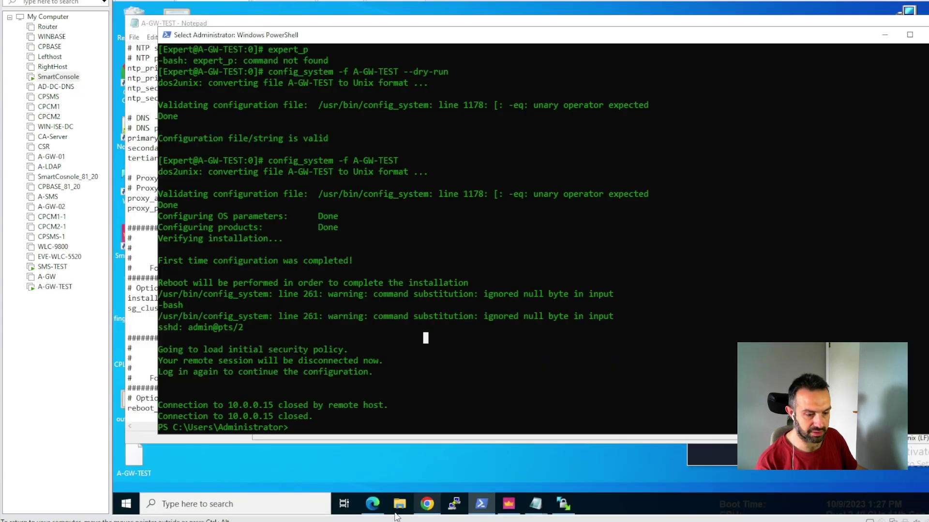
- Reload the gateway page in Edge and log in to the Gaia Portal as admin with the account password
click(373, 508)
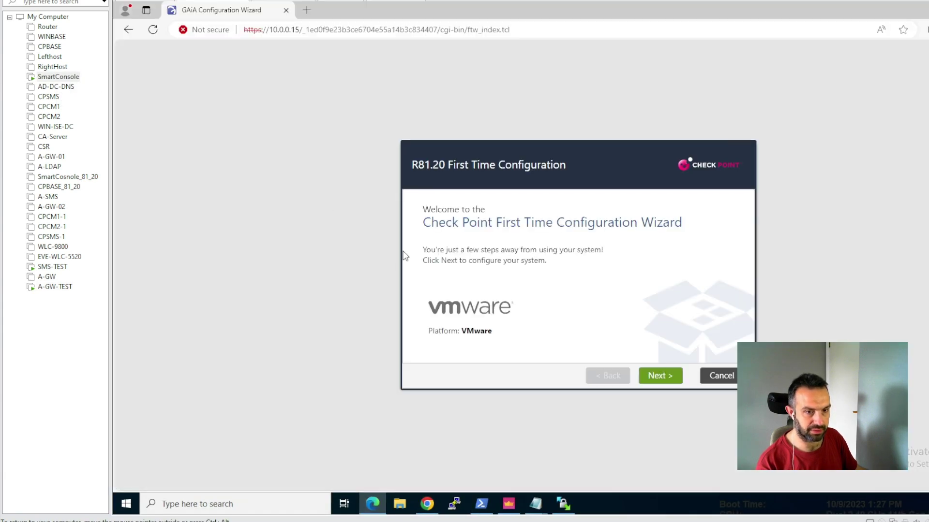
click(153, 30)
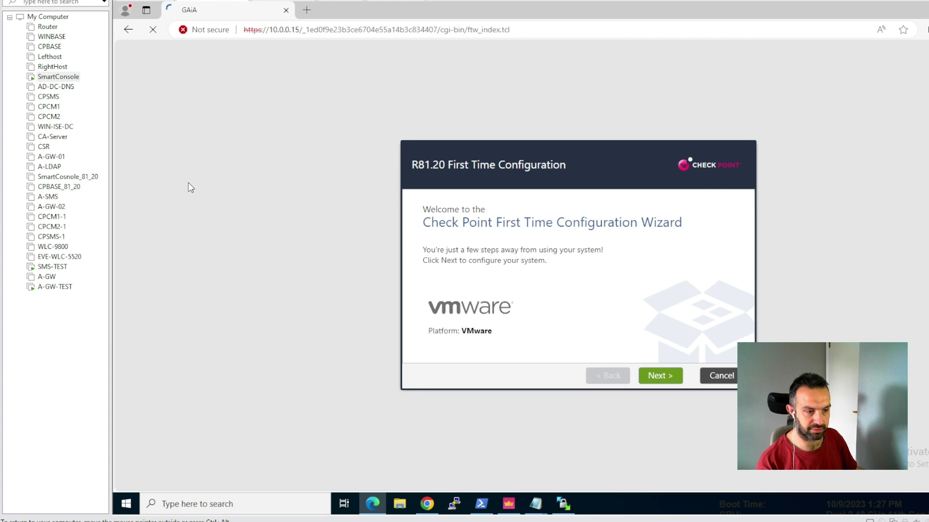
text(admin)
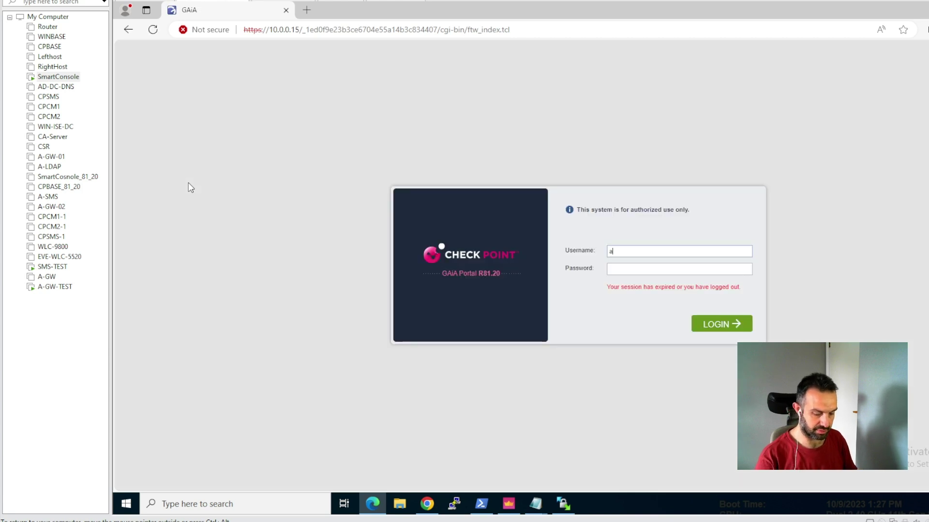
key(Tab)
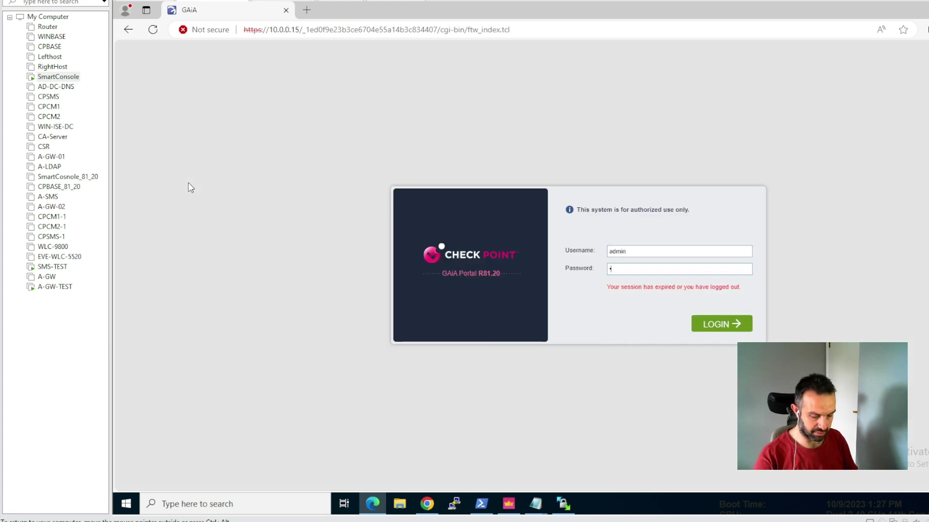
text(********)
key(Return)
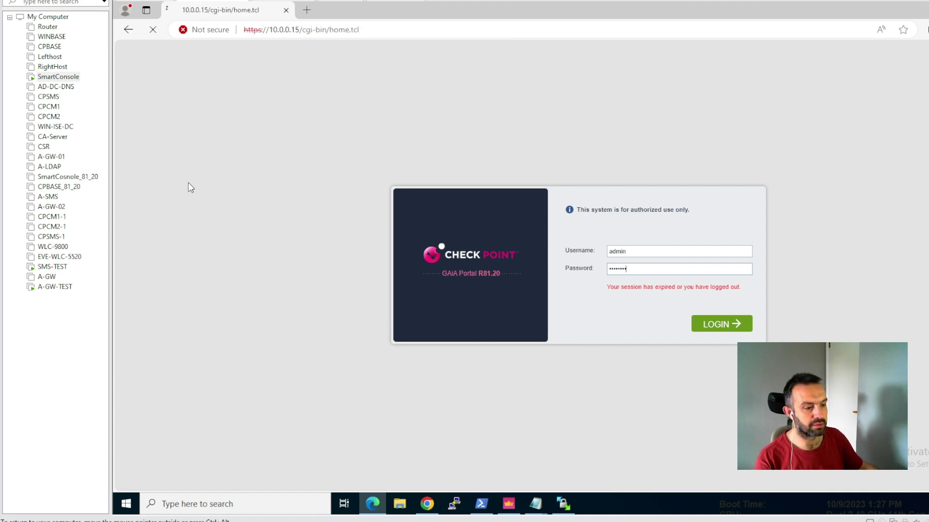